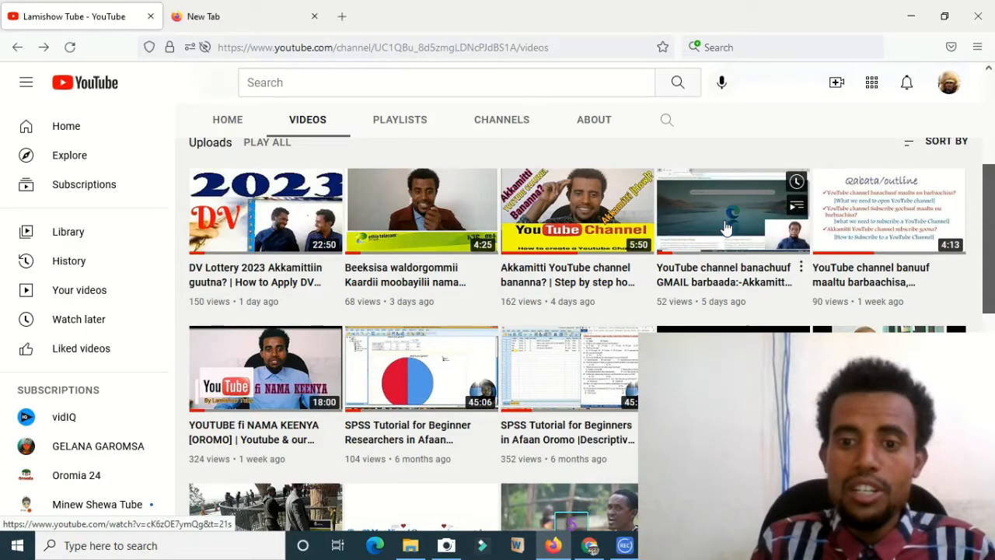
# Open the channel's uploaded video about needing a Gmail account to create a YouTube channel
pyautogui.click(726, 226)
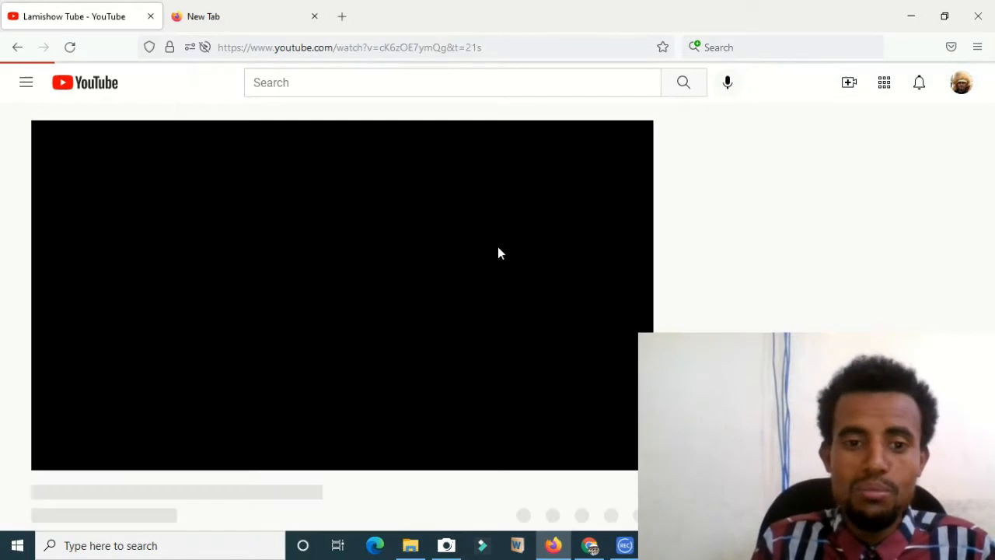
pyautogui.click(373, 311)
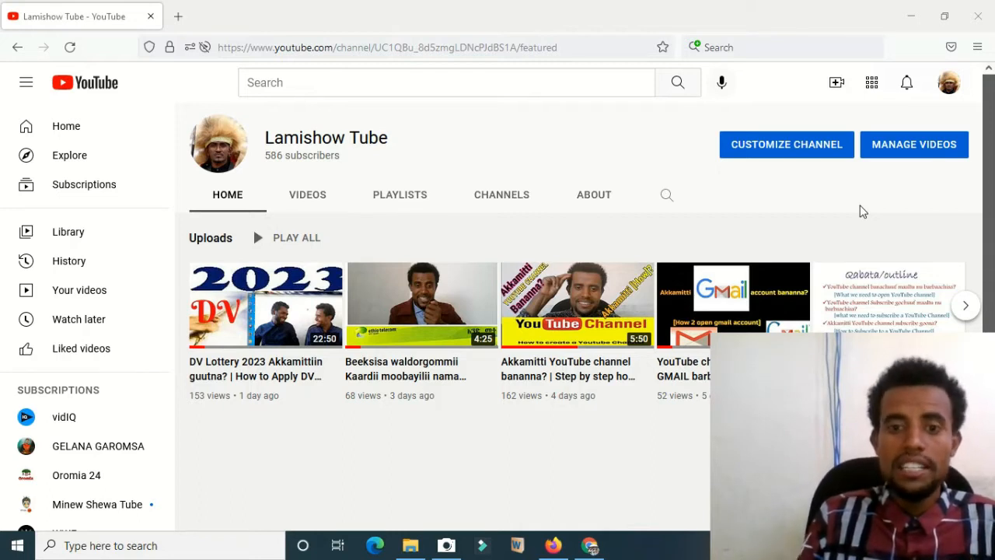
# Open the customization page of the Lamishow Tube channel in YouTube Studio
pyautogui.click(767, 153)
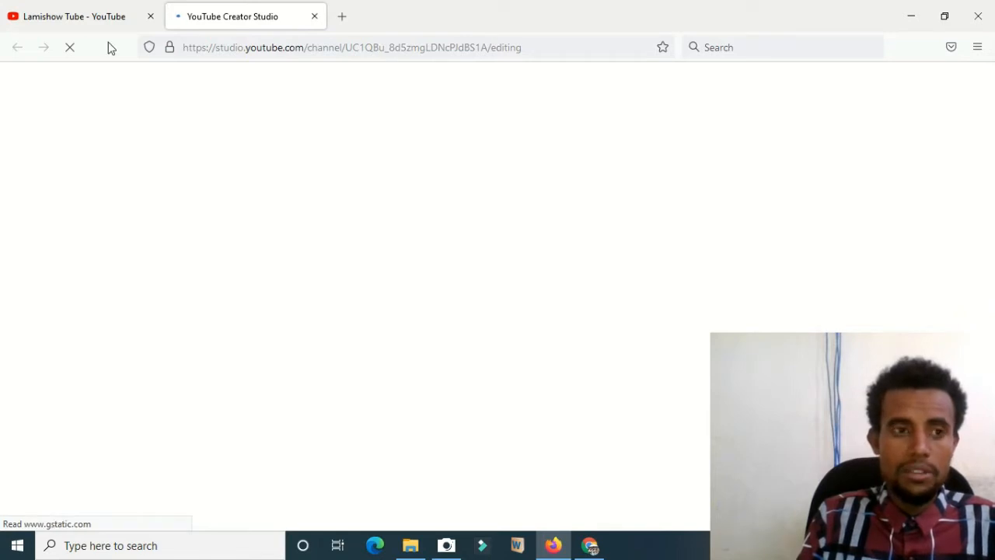
pyautogui.click(82, 17)
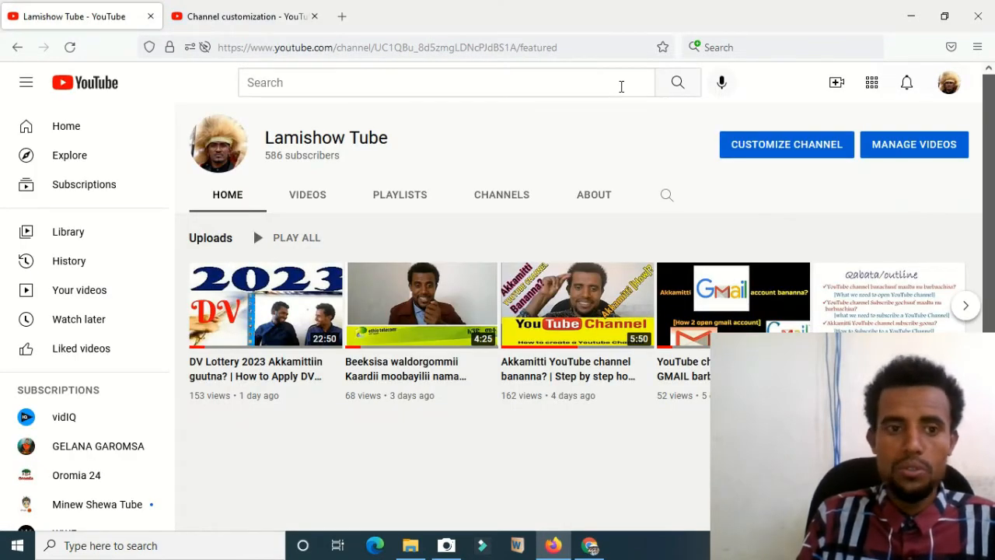
pyautogui.moveTo(992, 106)
pyautogui.mouseDown()
pyautogui.moveTo(994, 134)
pyautogui.moveTo(993, 107)
pyautogui.mouseUp()
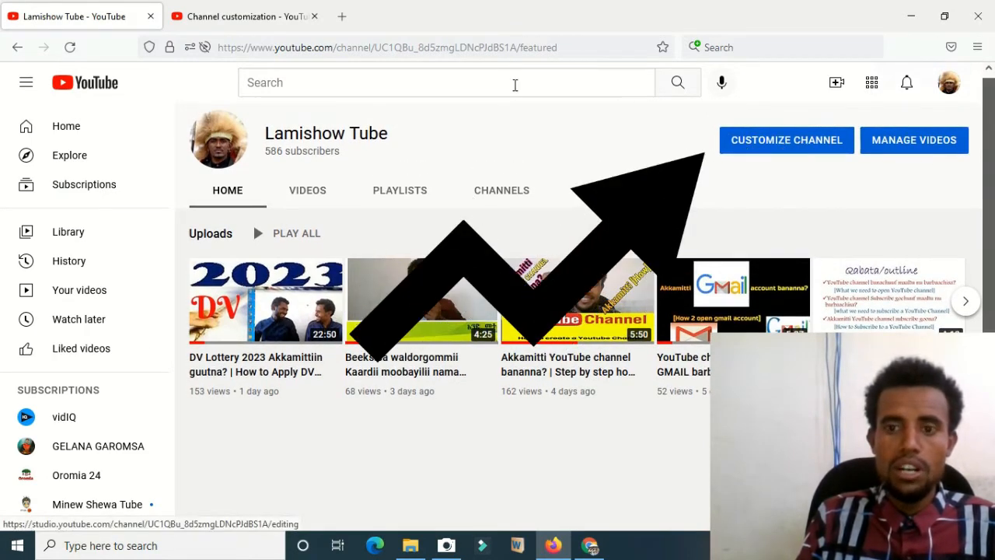
pyautogui.click(269, 15)
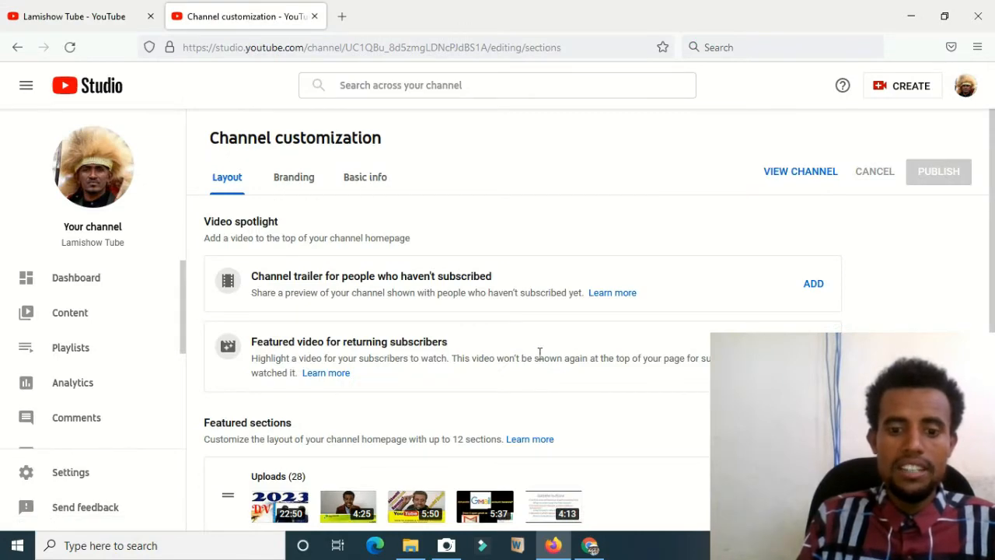
# Look through the Layout, Branding and Basic info sections of the channel customization, finishing on Basic info
pyautogui.click(294, 178)
pyautogui.click(221, 182)
pyautogui.click(282, 176)
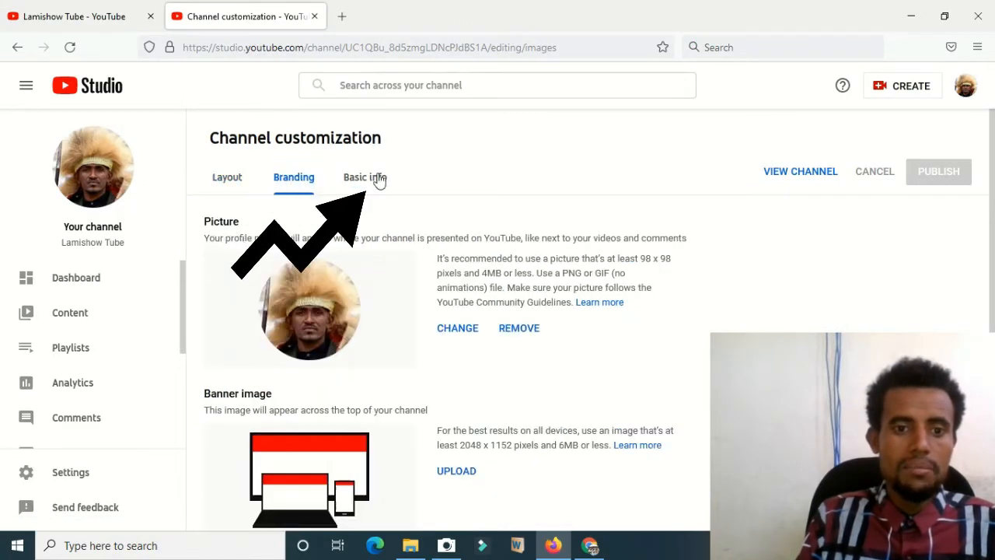
pyautogui.click(379, 179)
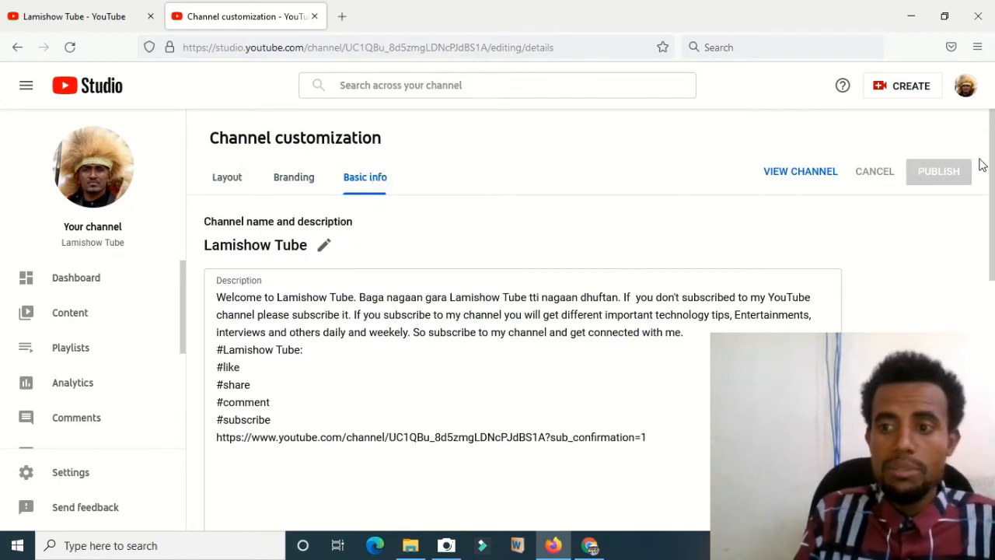
pyautogui.moveTo(993, 161)
pyautogui.mouseDown()
pyautogui.moveTo(993, 245)
pyautogui.moveTo(993, 155)
pyautogui.mouseUp()
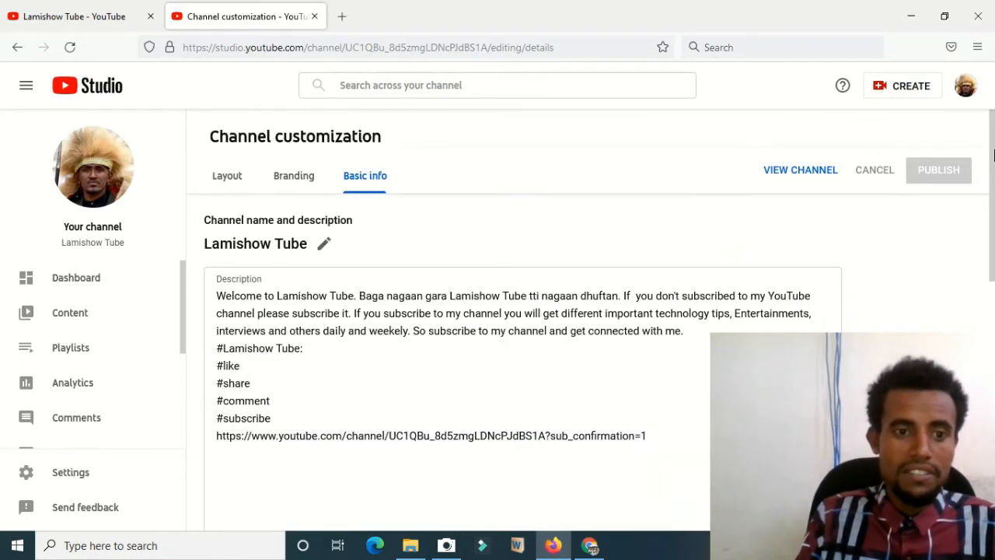
pyautogui.click(227, 175)
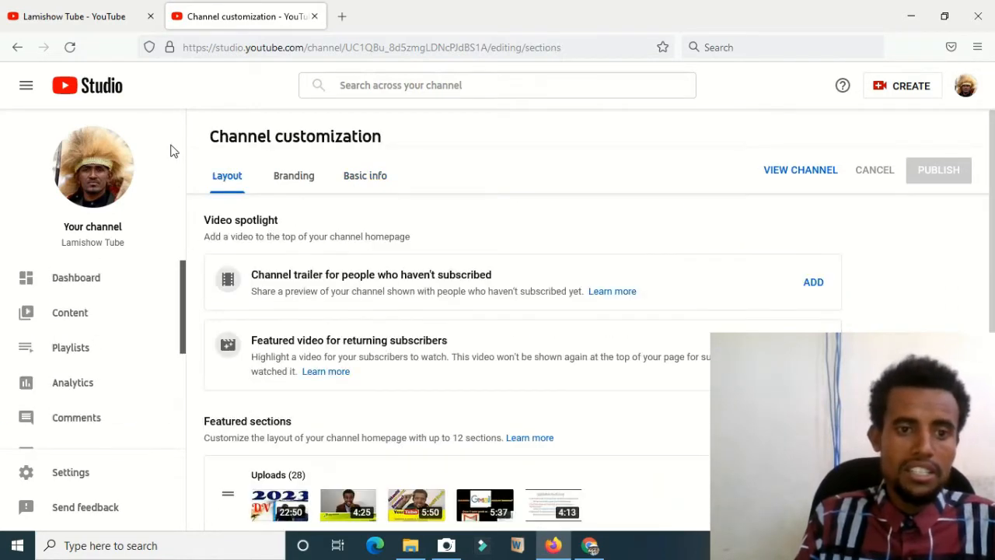
pyautogui.click(374, 175)
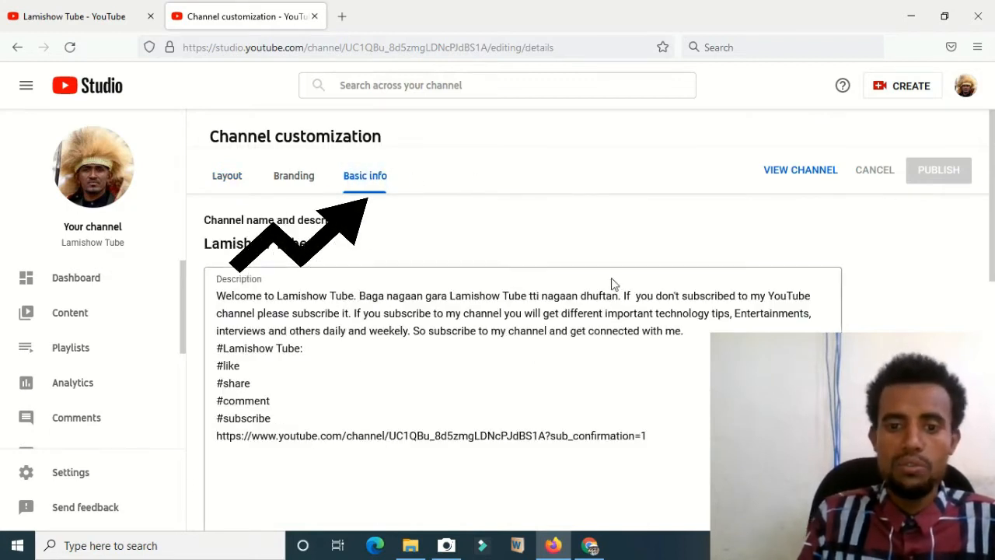
# Change the channel name to "Lami Oromo tube"
pyautogui.click(409, 351)
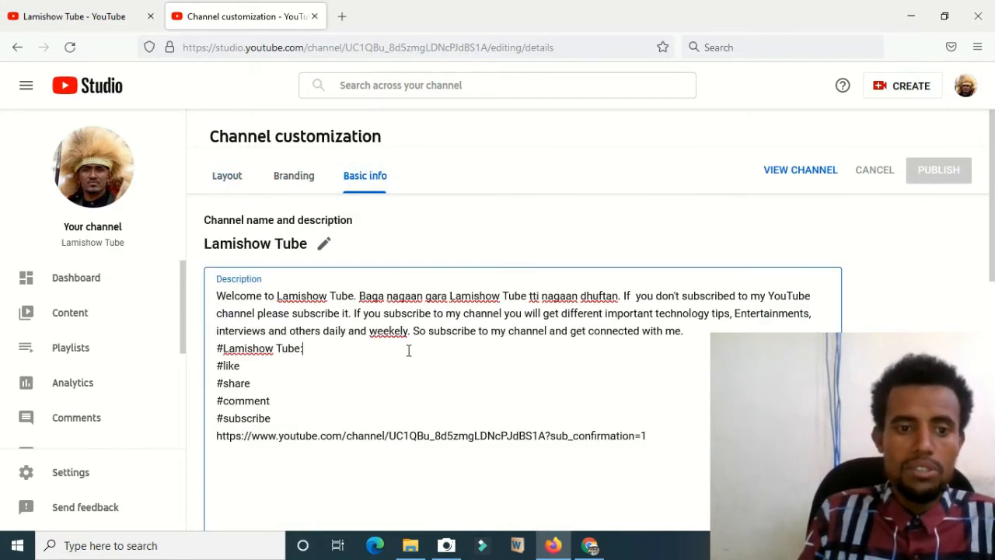
pyautogui.click(323, 245)
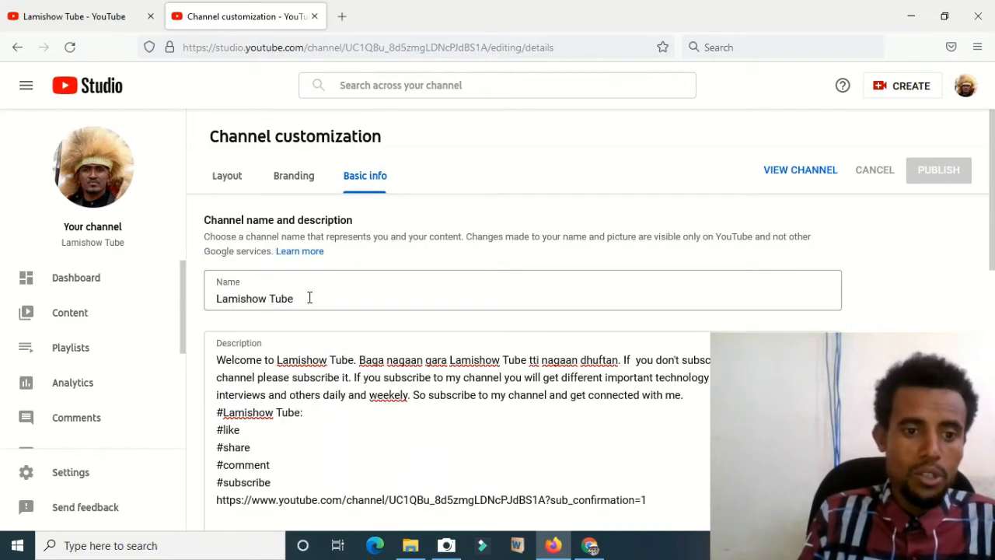
pyautogui.click(310, 297)
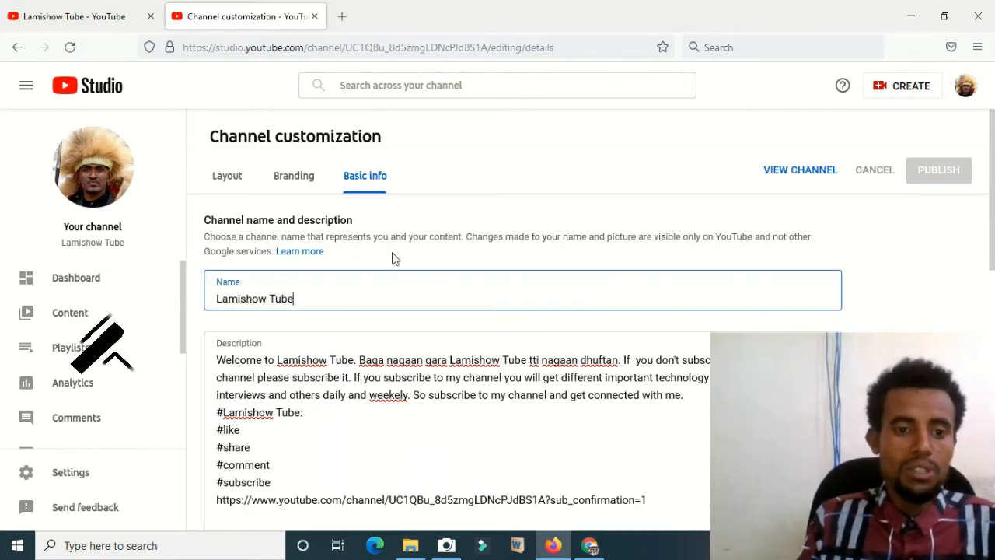
pyautogui.press('BackSpace')
pyautogui.press('BackSpace')
pyautogui.press('BackSpace')
pyautogui.press('BackSpace')
pyautogui.press('BackSpace')
pyautogui.press('BackSpace')
pyautogui.press('BackSpace')
pyautogui.press('BackSpace')
pyautogui.press('BackSpace')
pyautogui.press('BackSpace')
pyautogui.press('BackSpace')
pyautogui.press('BackSpace')
pyautogui.press('BackSpace')
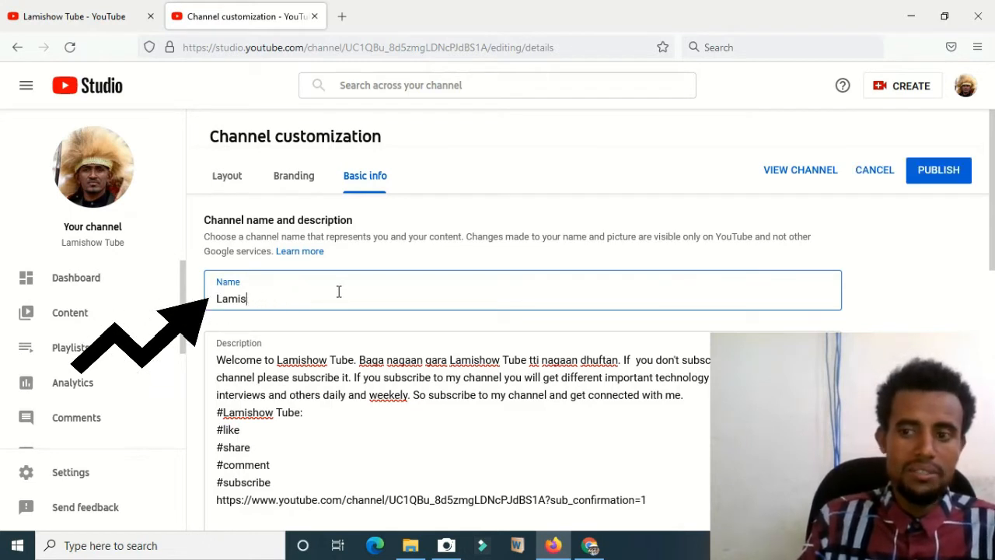
pyautogui.write('Lami s')
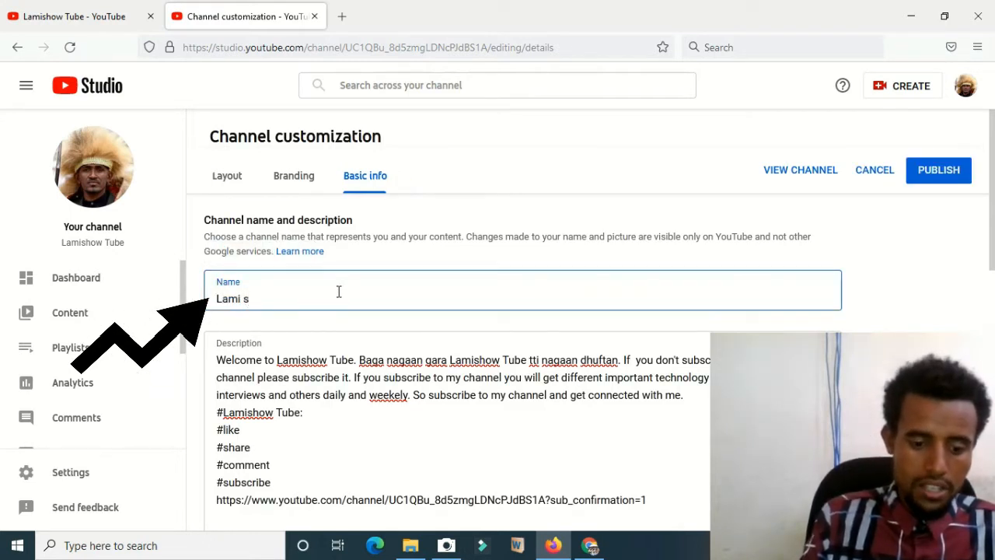
pyautogui.press('BackSpace')
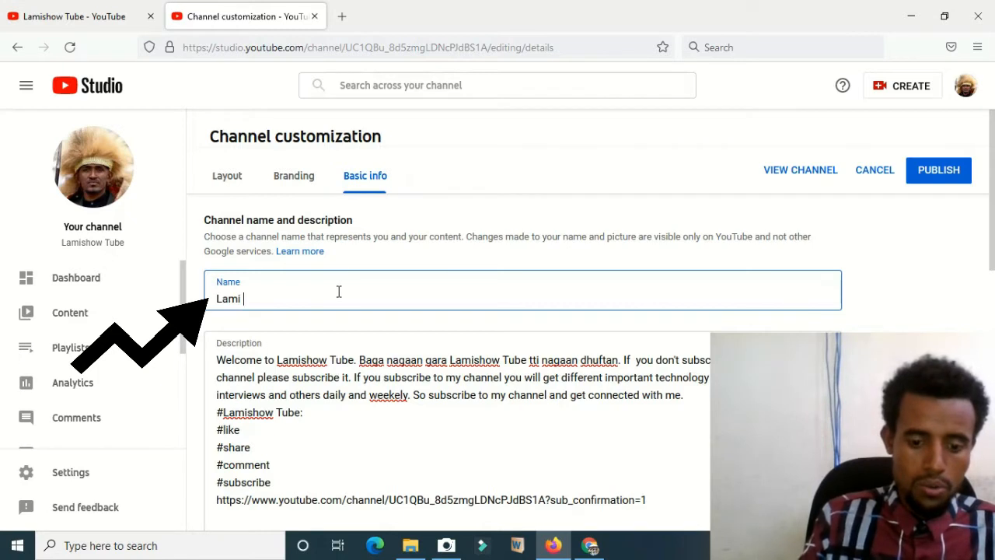
pyautogui.write('Oromo tube')
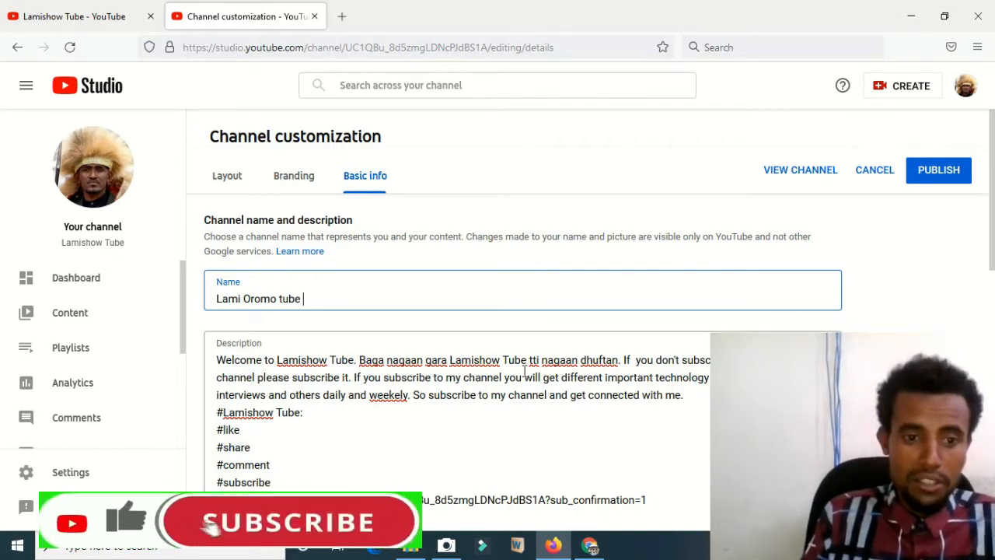
# Set the channel name back to "Lamishow Tube"
pyautogui.press('BackSpace')
pyautogui.press('BackSpace')
pyautogui.press('BackSpace')
pyautogui.press('BackSpace')
pyautogui.press('BackSpace')
pyautogui.press('BackSpace')
pyautogui.press('BackSpace')
pyautogui.press('BackSpace')
pyautogui.press('BackSpace')
pyautogui.press('BackSpace')
pyautogui.press('BackSpace')
pyautogui.press('BackSpace')
pyautogui.write('show')
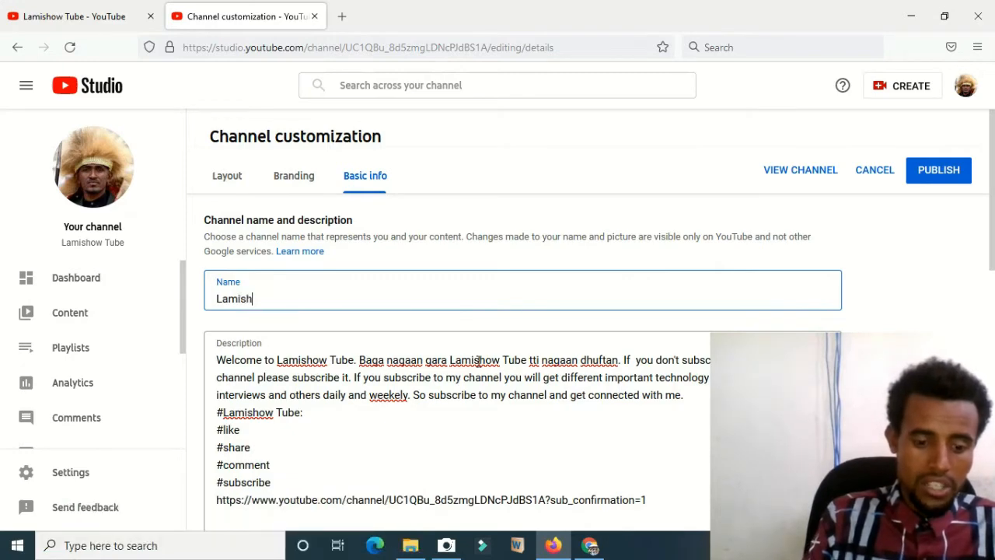
pyautogui.write(' tu')
pyautogui.press('BackSpace')
pyautogui.press('BackSpace')
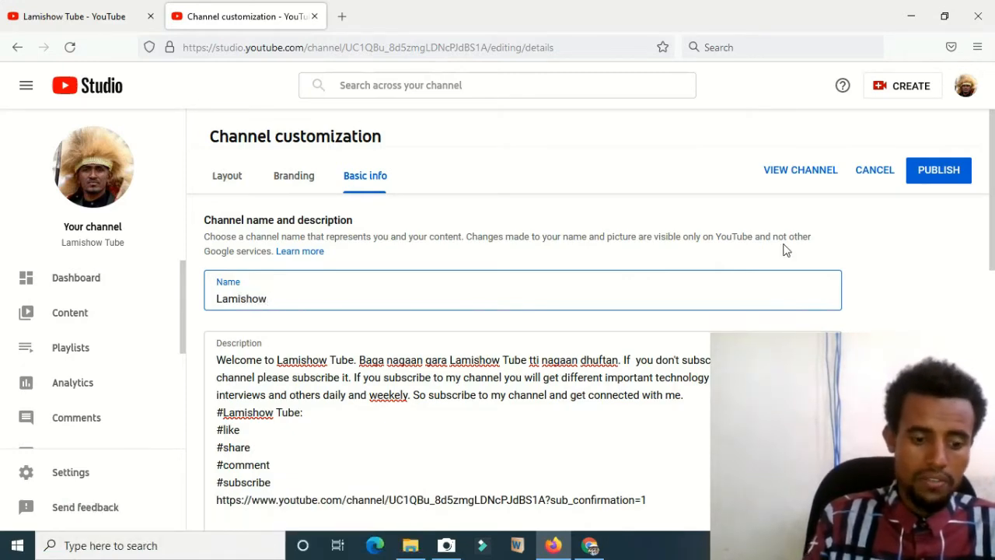
pyautogui.write('Tube')
pyautogui.click(939, 170)
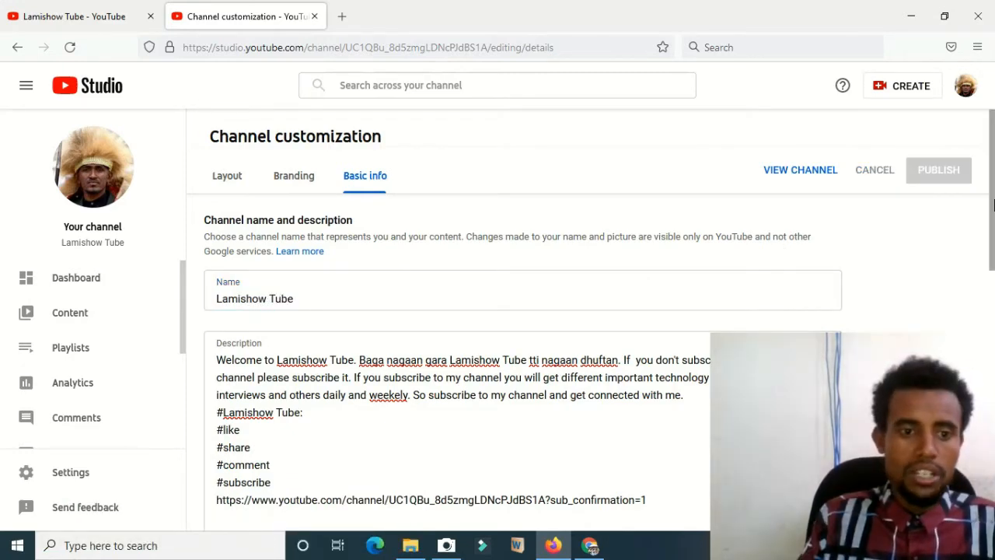
# Replace the whole channel description with random placeholder letters
pyautogui.scroll(-3, 994, 203)
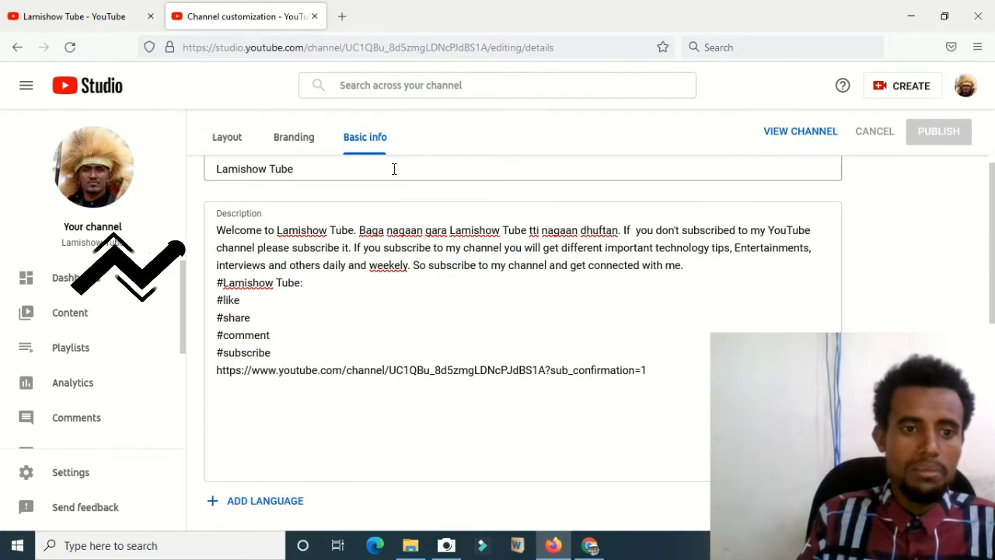
pyautogui.doubleClick(245, 216)
pyautogui.click(269, 264)
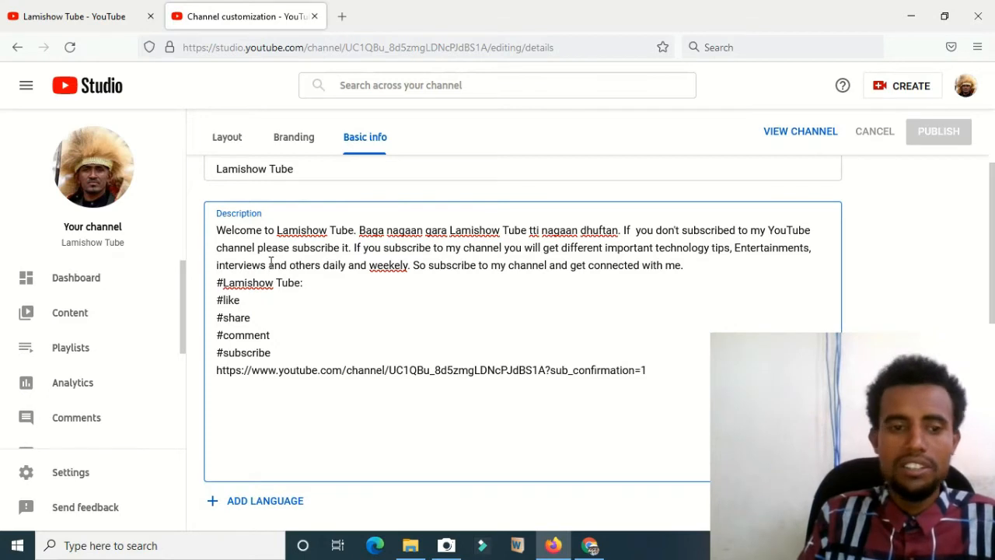
pyautogui.hotkey('ctrl', 'a')
pyautogui.write('hhdhddhhfhhhh')
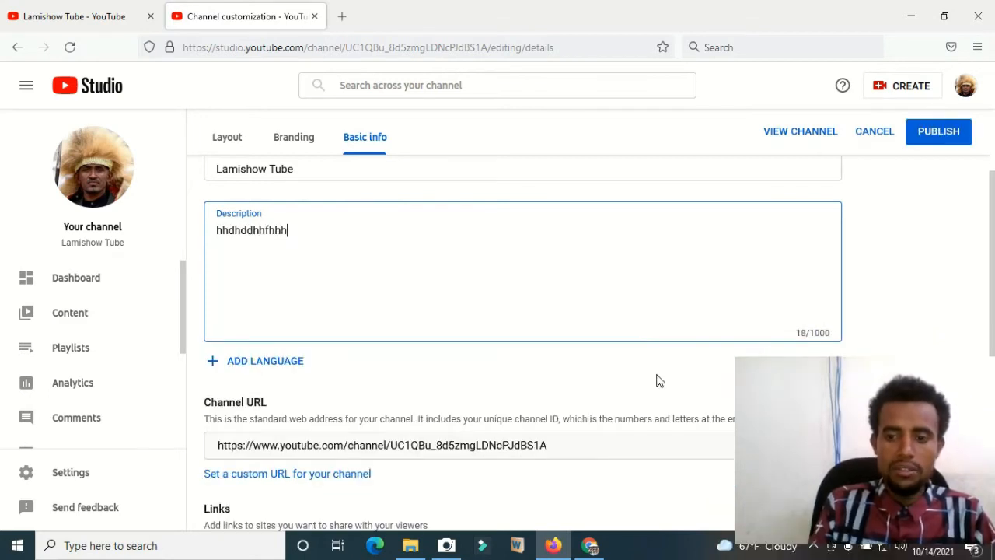
pyautogui.write('h hhhh ')
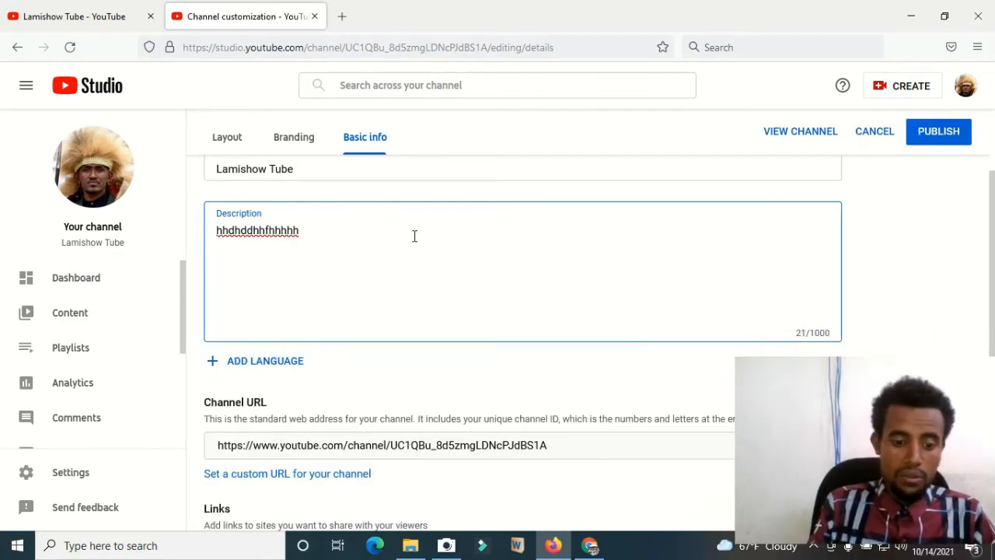
pyautogui.write(' hhhh ghhgfh')
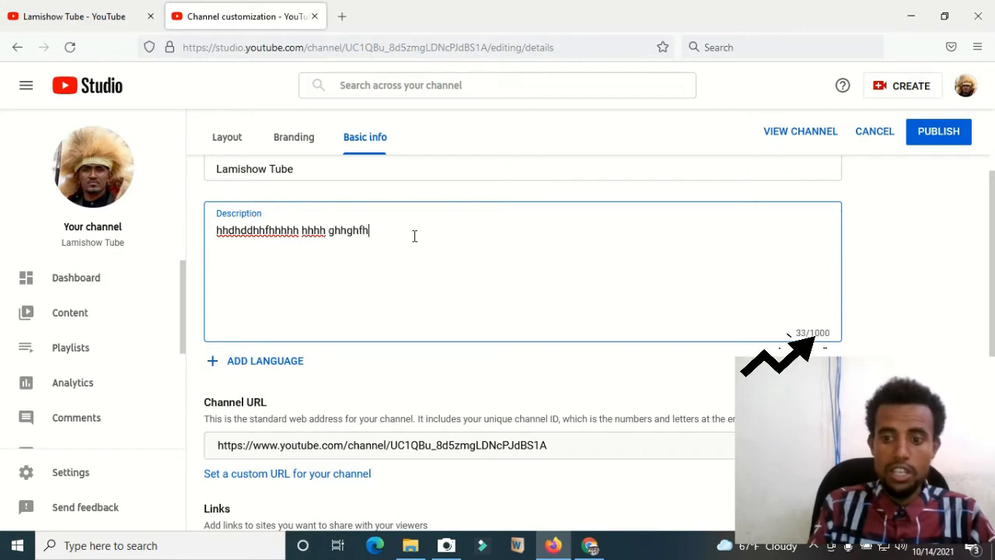
pyautogui.write('hh hhhgh')
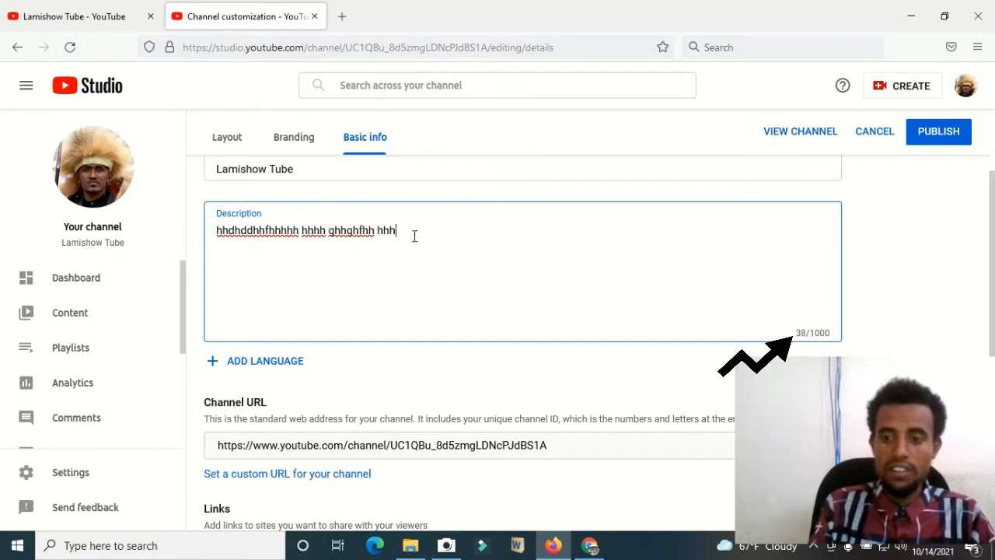
# Replace the placeholder description with the "Welcome to Lamishow Tube" text, including the subscribe invitation, the hashtags and the channel's subscription link
pyautogui.press('BackSpace')
pyautogui.press('BackSpace')
pyautogui.press('BackSpace')
pyautogui.press('BackSpace')
pyautogui.press('BackSpace')
pyautogui.press('BackSpace')
pyautogui.press('BackSpace')
pyautogui.press('BackSpace')
pyautogui.press('BackSpace')
pyautogui.press('BackSpace')
pyautogui.press('BackSpace')
pyautogui.press('BackSpace')
pyautogui.press('BackSpace')
pyautogui.press('BackSpace')
pyautogui.press('BackSpace')
pyautogui.press('BackSpace')
pyautogui.press('BackSpace')
pyautogui.press('BackSpace')
pyautogui.press('BackSpace')
pyautogui.press('BackSpace')
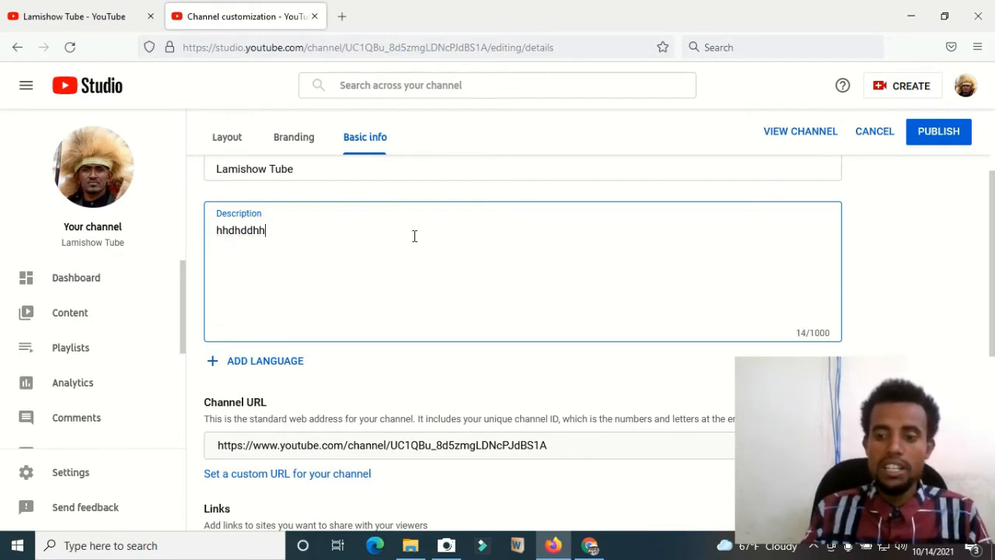
pyautogui.press('BackSpace')
pyautogui.press('BackSpace')
pyautogui.press('BackSpace')
pyautogui.press('BackSpace')
pyautogui.press('BackSpace')
pyautogui.press('BackSpace')
pyautogui.press('BackSpace')
pyautogui.press('BackSpace')
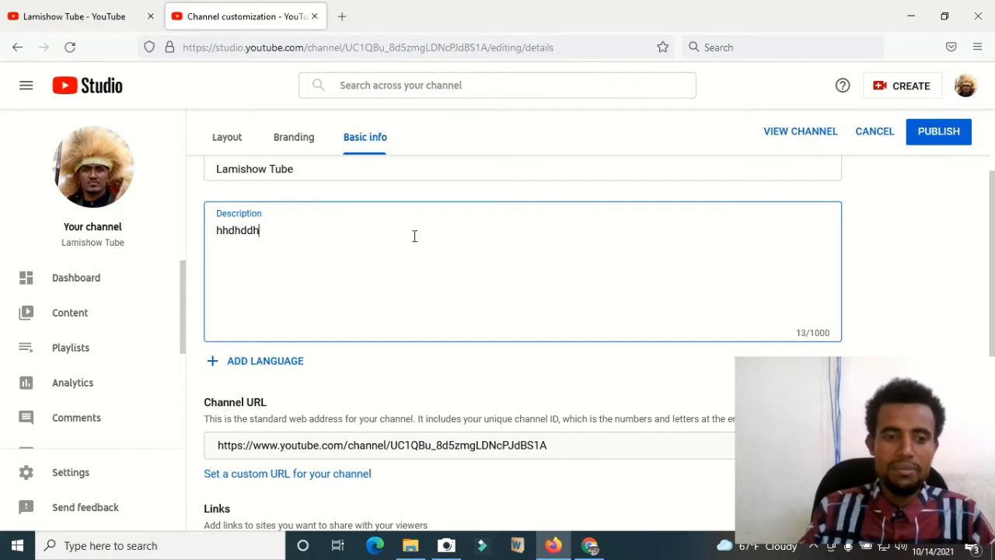
pyautogui.write("Welcome to Lamishow Tube. Baga nagaan gara Lamishow Tube tti nagaan dhuftan. If  you don't subscribed to my YouTube channel please subscribe it. If you subscribe to my channel you will get different important technology tips, Entertainments, interviews and others daily and weekly. So subscribe to my channel and get connected with me. #Lamishow Tube: #like #share #comment #subscribe https://www.youtube.com/channel/UC1QBu_8d5zmgLDNcPJdBS1A?sub_confirmation=1")
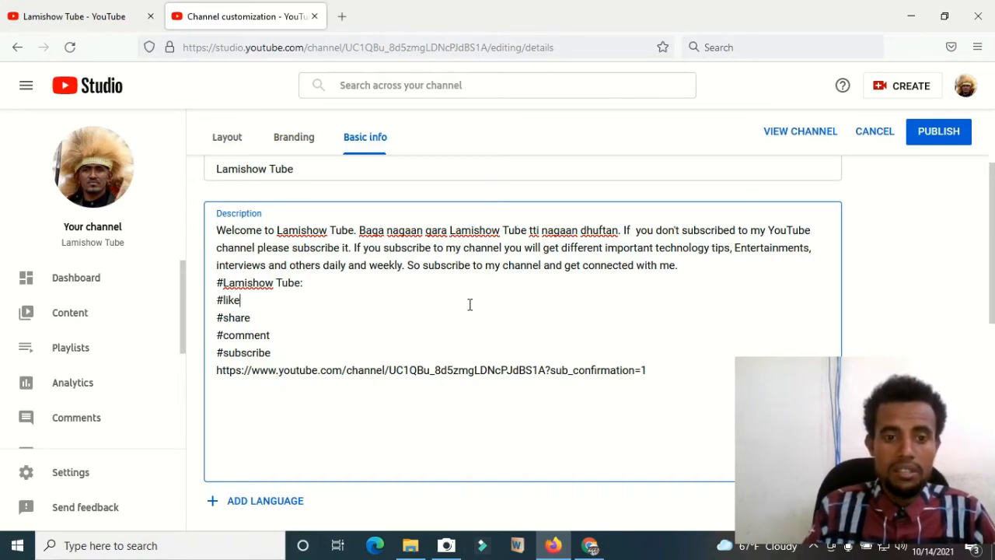
# Open the channel translation settings and look through the available original and translation languages
pyautogui.scroll(-3, 418, 273)
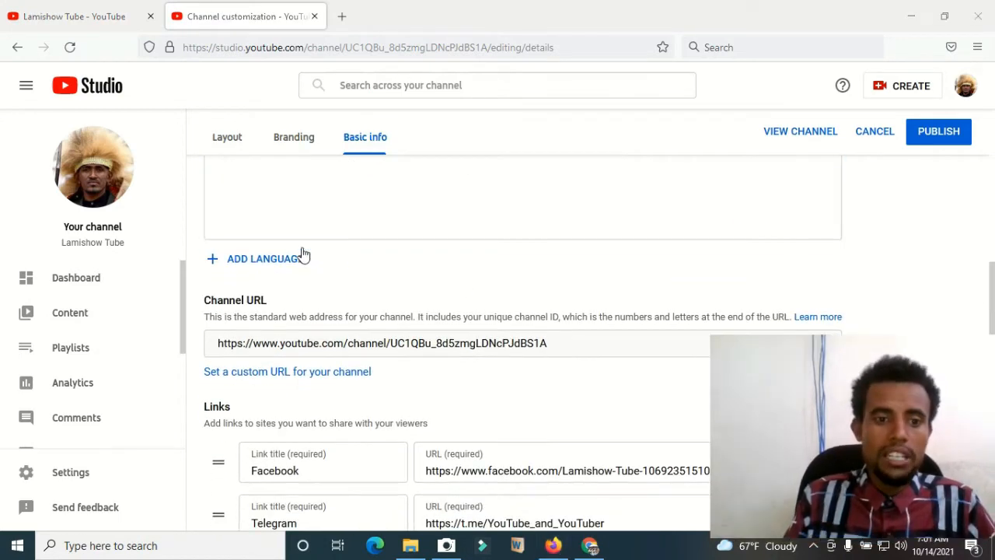
pyautogui.click(275, 261)
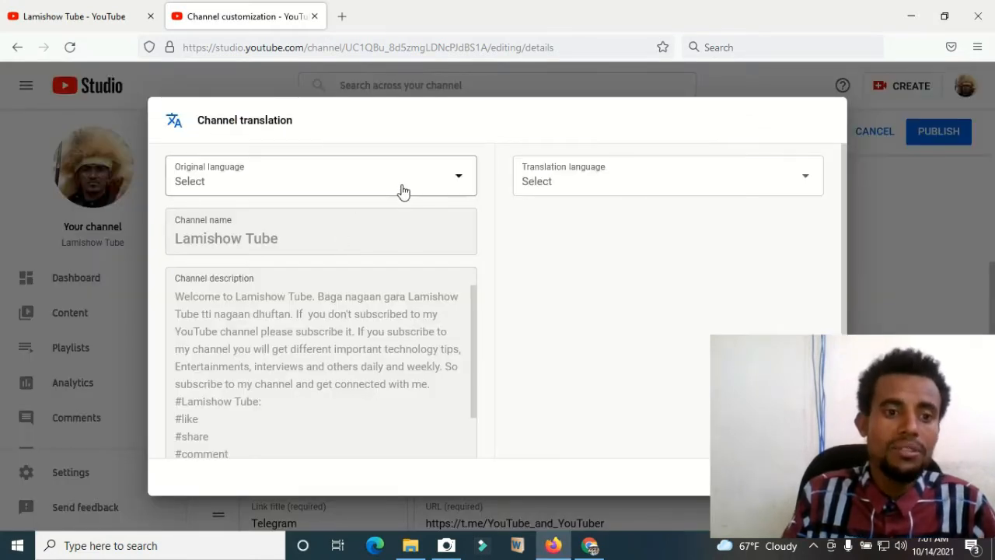
pyautogui.click(461, 183)
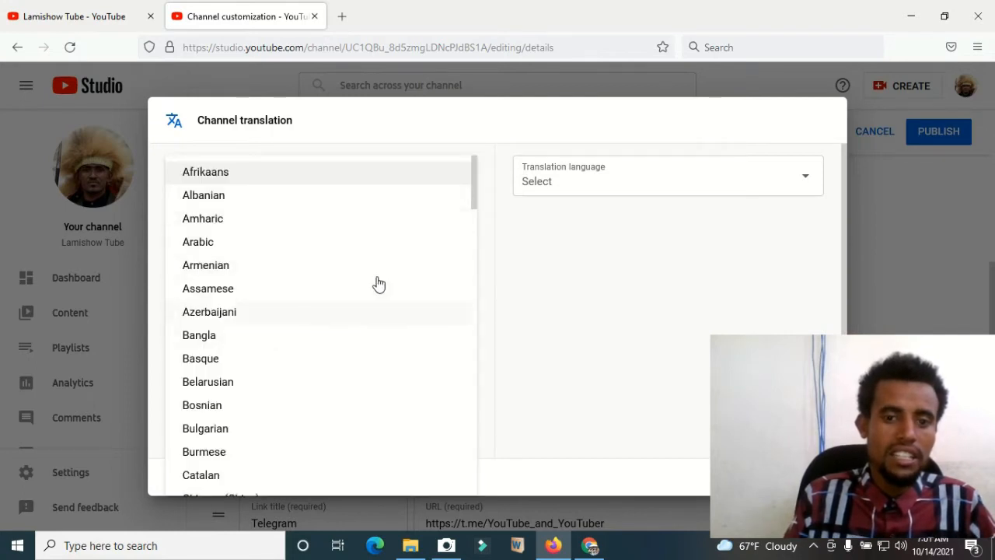
pyautogui.click(582, 238)
pyautogui.click(591, 192)
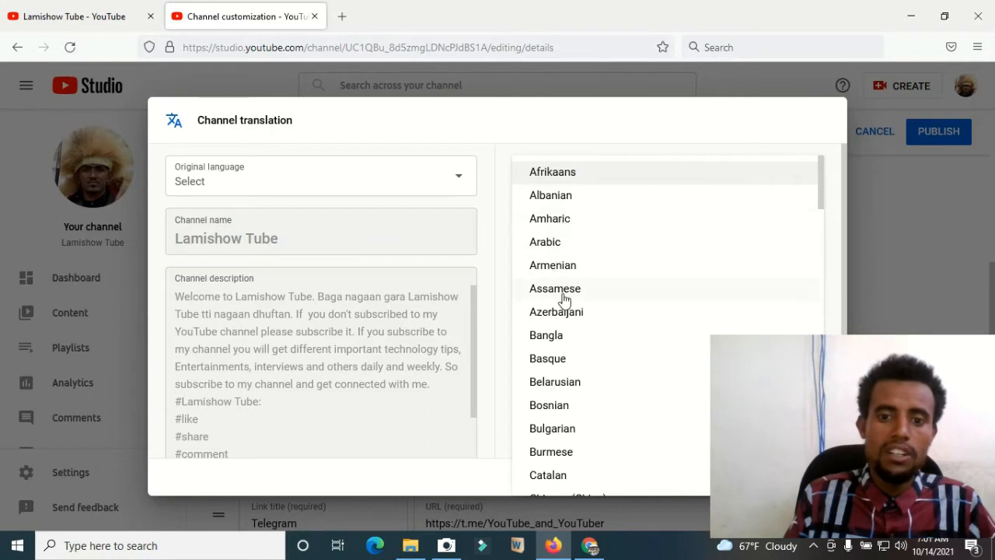
pyautogui.click(494, 332)
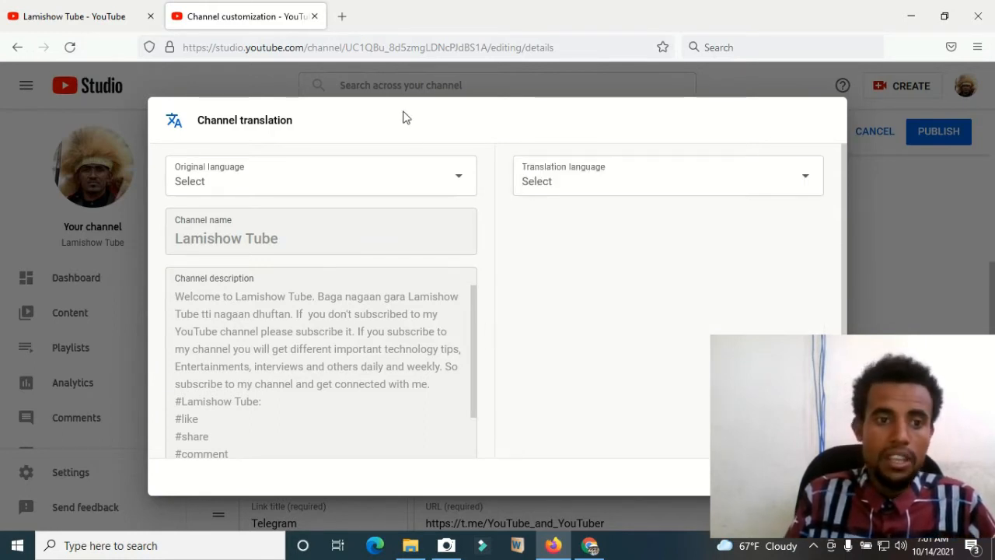
# Browse the original and translation language lists, and close the channel translation settings without choosing a language
pyautogui.click(363, 196)
pyautogui.moveTo(474, 198)
pyautogui.mouseDown()
pyautogui.moveTo(472, 482)
pyautogui.moveTo(480, 194)
pyautogui.mouseUp()
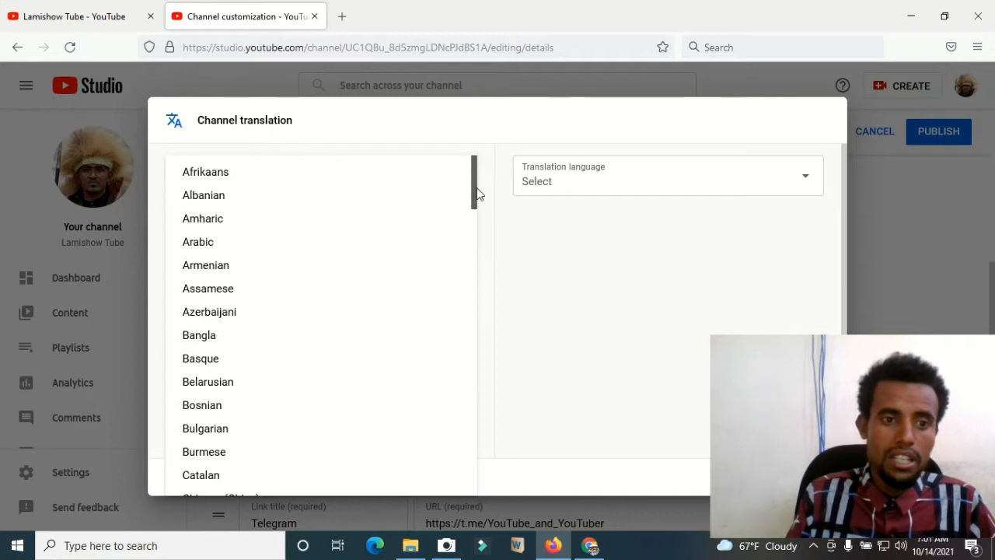
pyautogui.click(627, 187)
pyautogui.click(612, 190)
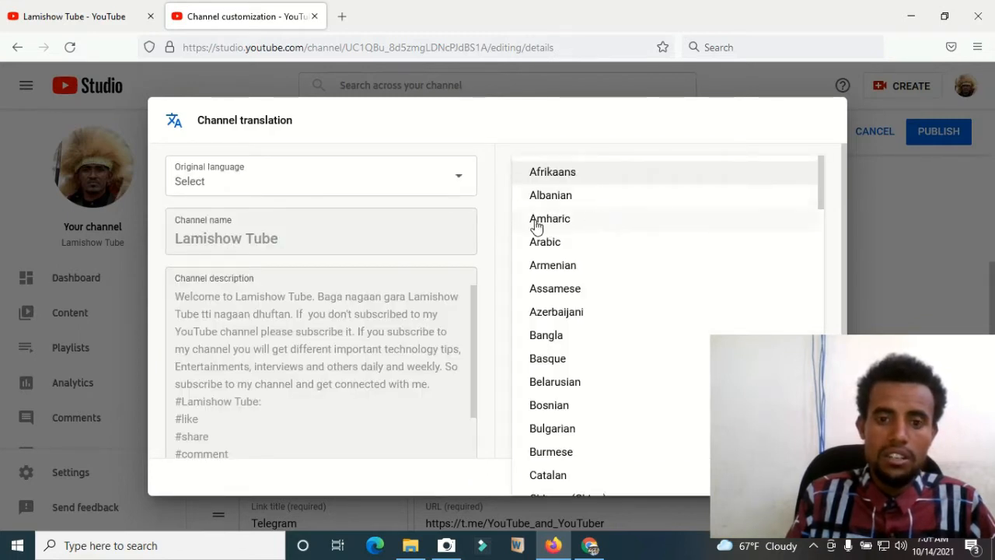
pyautogui.click(927, 169)
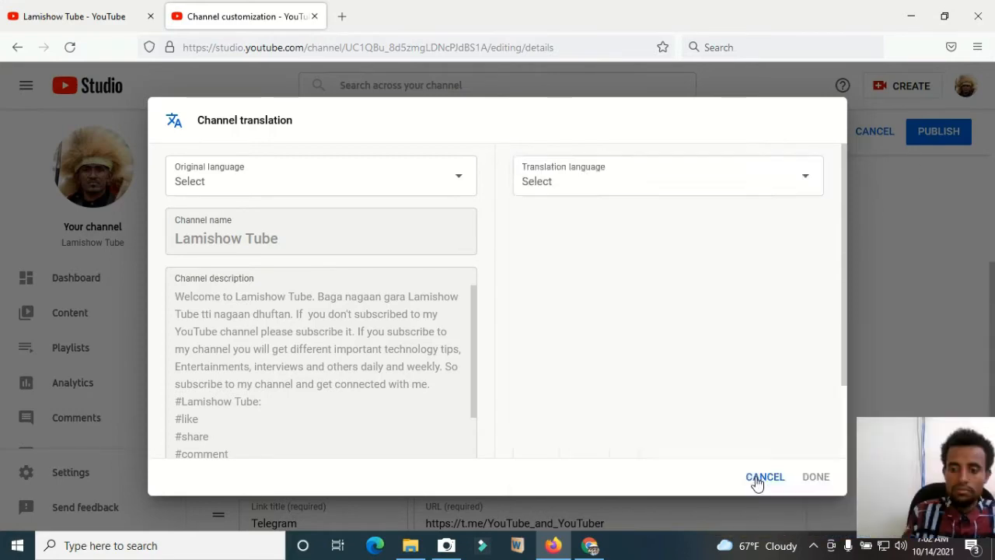
pyautogui.click(758, 478)
pyautogui.moveTo(863, 421); pyautogui.dragTo(699, 322)
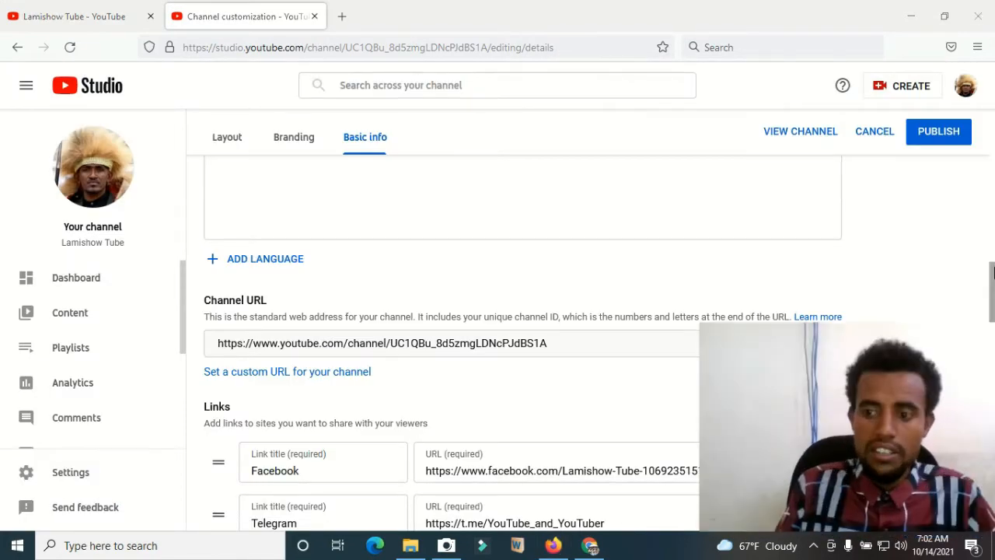
# Copy the standard channel URL and open it in a new browser tab
pyautogui.scroll(-1, 991, 280)
pyautogui.scroll(-1, 991, 279)
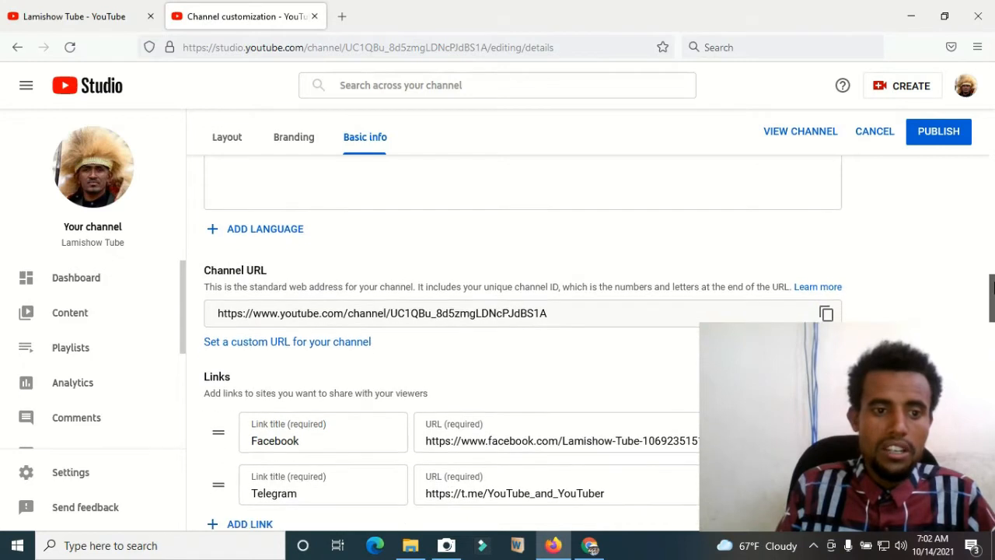
pyautogui.scroll(-1, 992, 298)
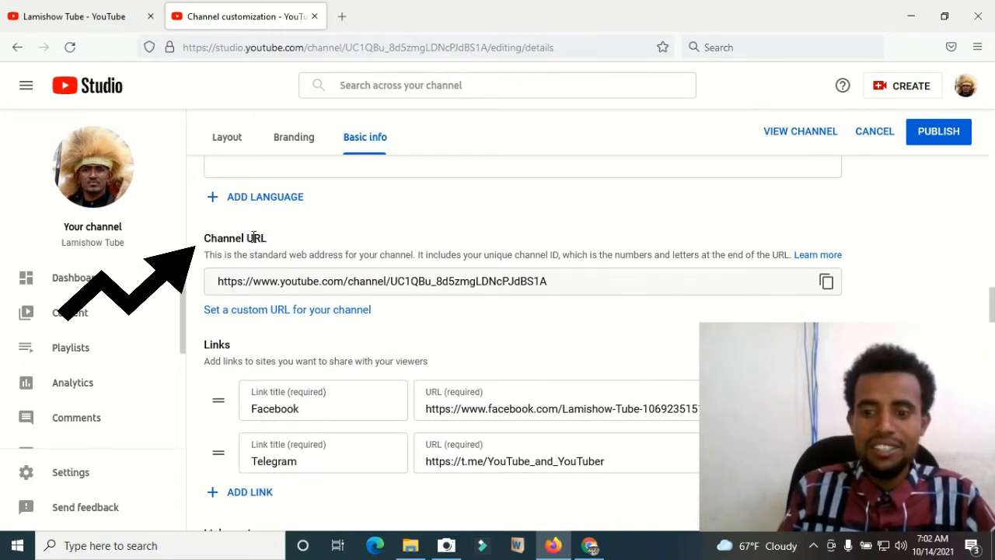
pyautogui.click(298, 282)
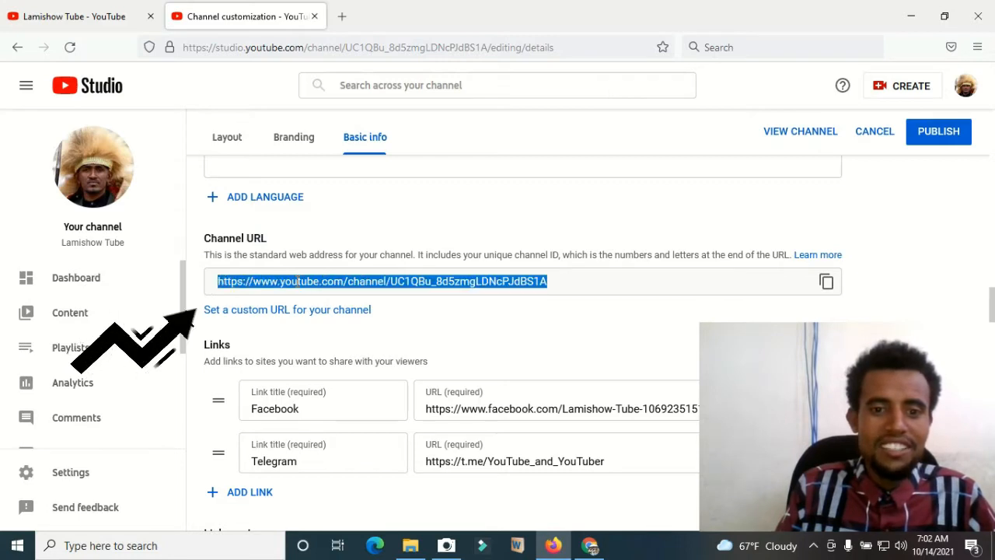
pyautogui.doubleClick(298, 281)
pyautogui.tripleClick(298, 281)
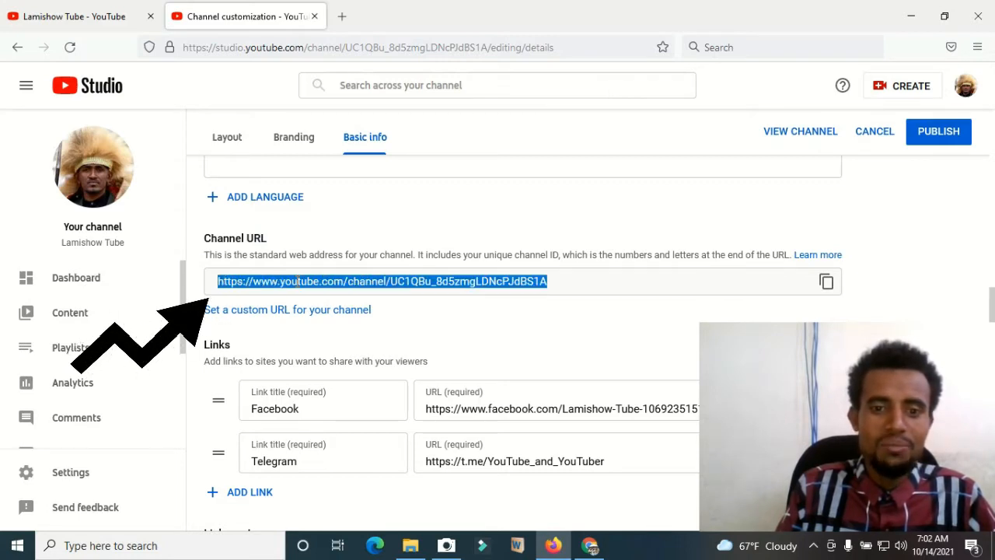
pyautogui.click(826, 283)
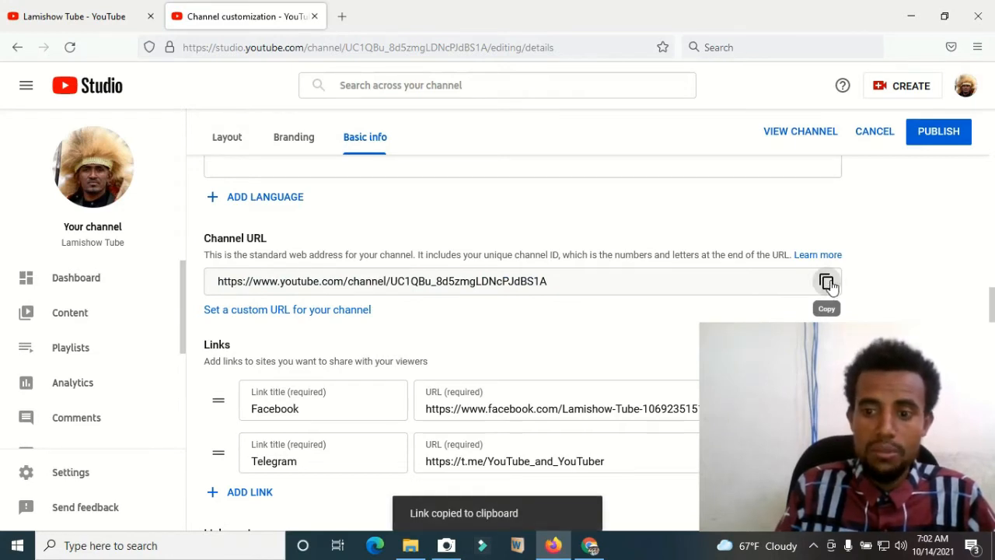
pyautogui.click(342, 17)
pyautogui.hotkey('ctrl', 'v')
pyautogui.press('Return')
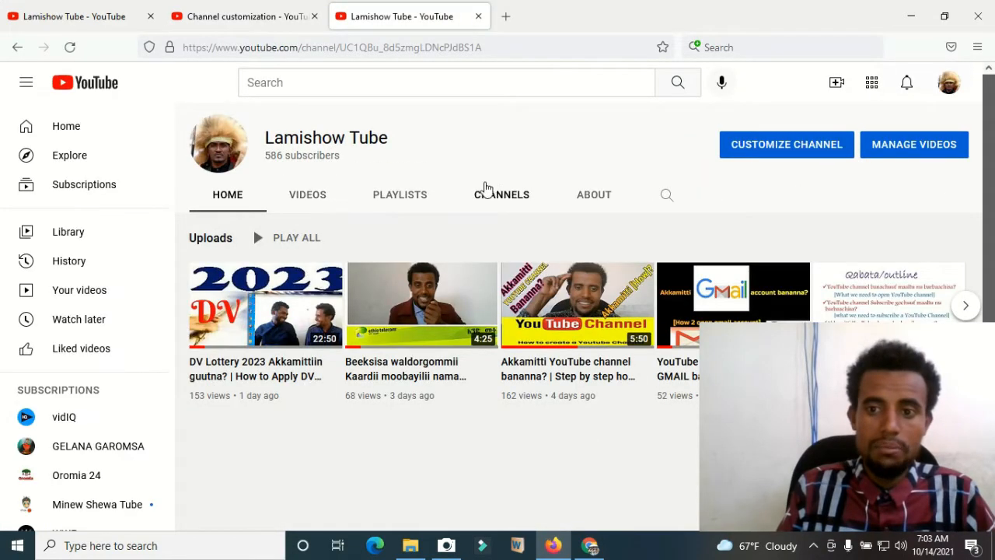
# Return to the channel customization page and copy the channel URL again
pyautogui.click(226, 15)
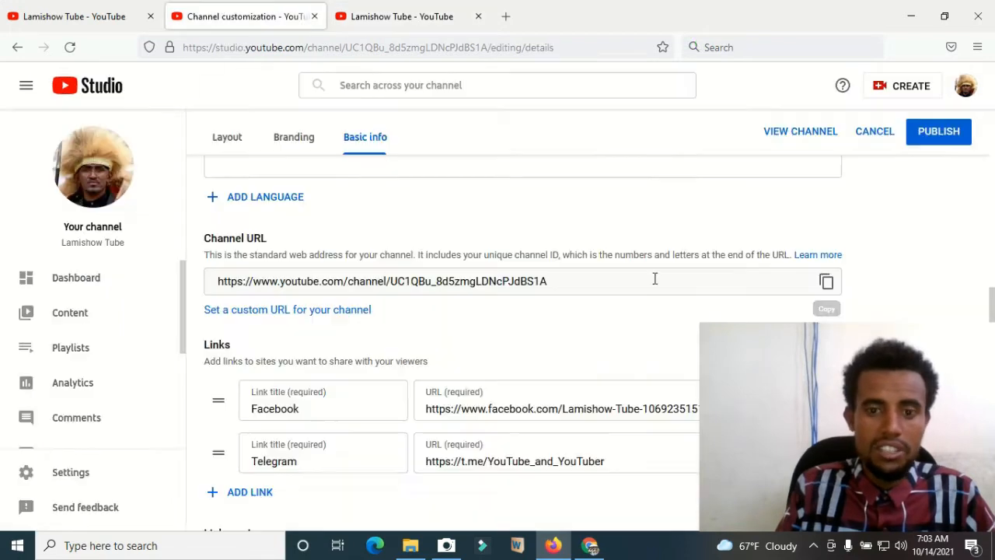
pyautogui.click(827, 283)
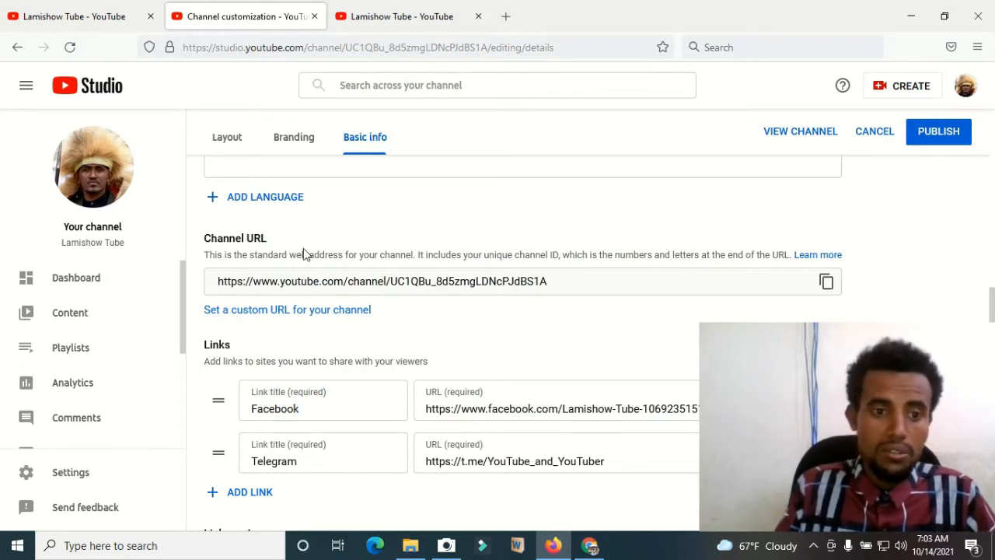
pyautogui.tripleClick(258, 236)
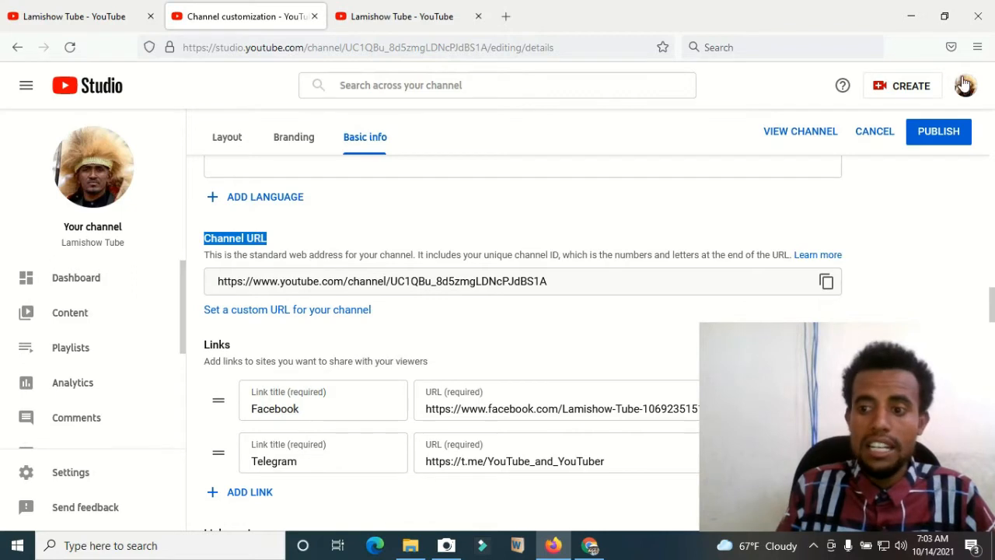
# Try a custom channel URL with "hhh" added after "LamishowTube", and discard the unpublished change
pyautogui.moveTo(993, 308); pyautogui.dragTo(994, 311)
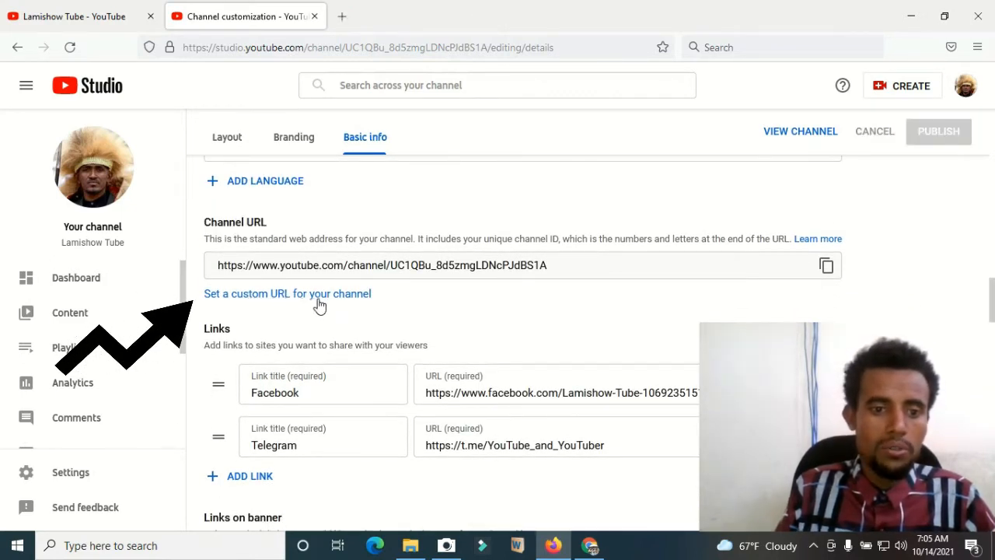
pyautogui.click(336, 295)
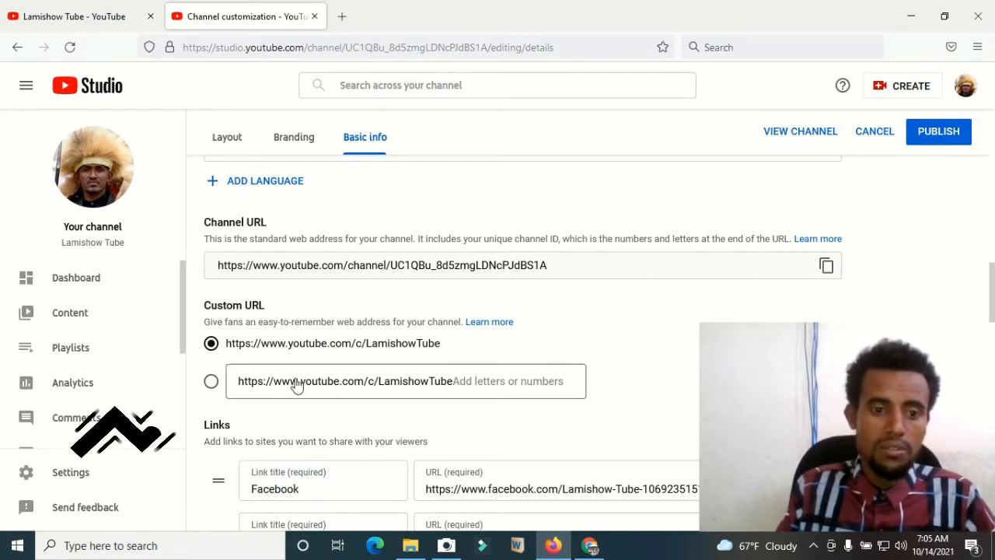
pyautogui.click(496, 380)
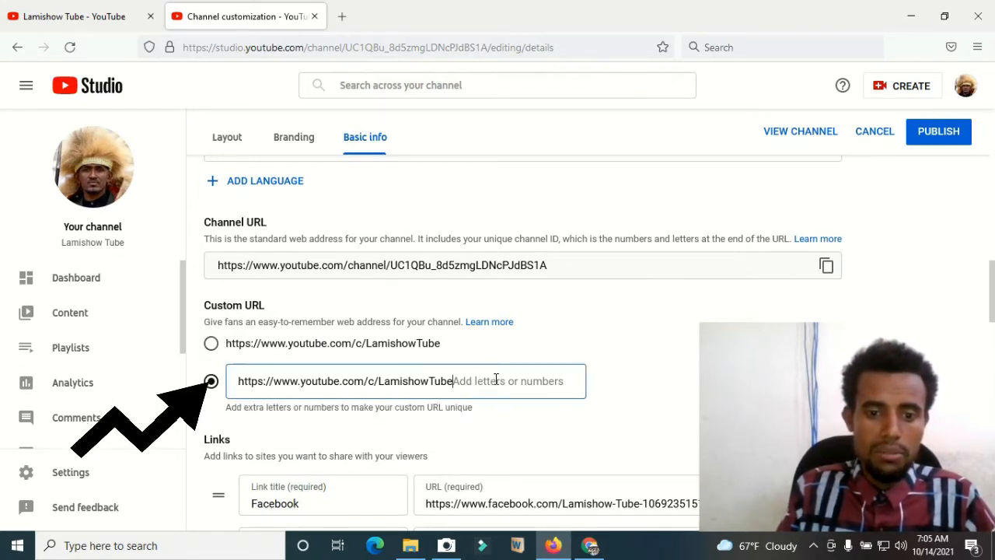
pyautogui.write('hhh')
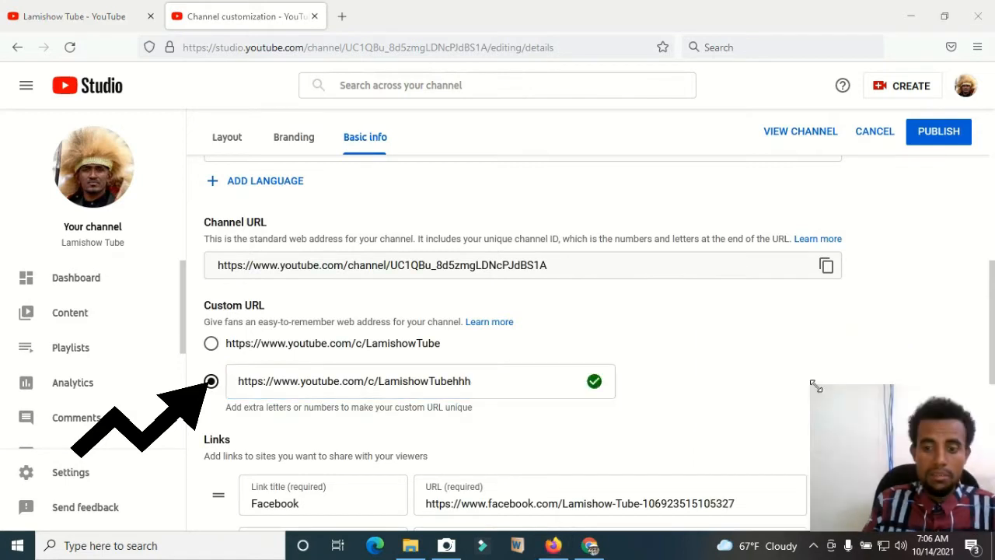
pyautogui.moveTo(785, 322)
pyautogui.mouseDown()
pyautogui.moveTo(788, 344)
pyautogui.moveTo(772, 313)
pyautogui.mouseUp()
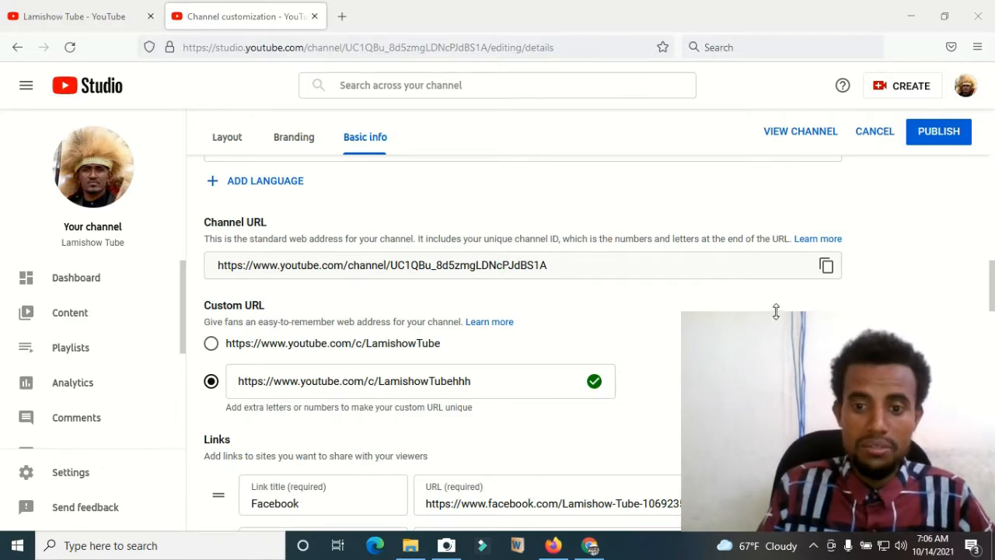
pyautogui.click(869, 134)
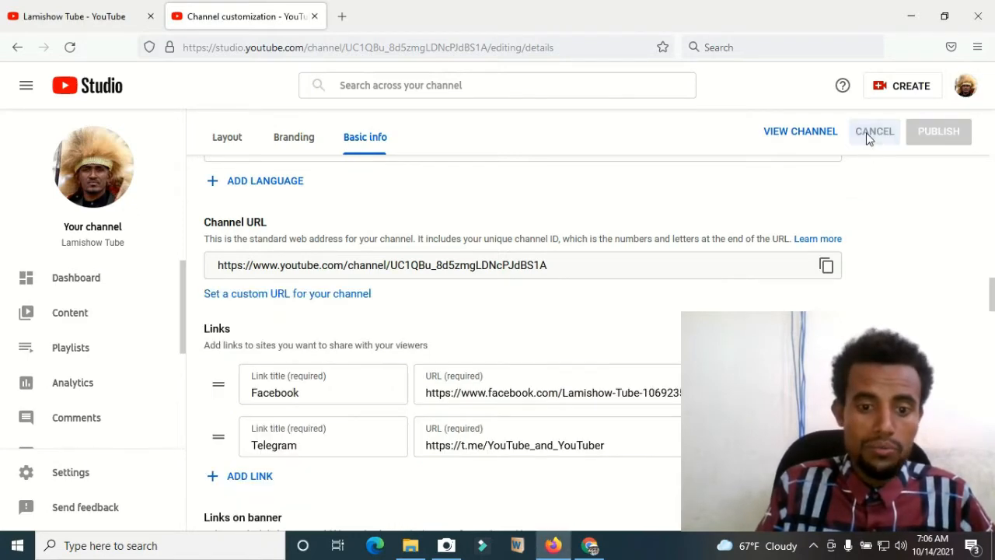
# Examine the titles and URLs of the Facebook and Telegram entries in the channel's Links section
pyautogui.scroll(-2, 993, 350)
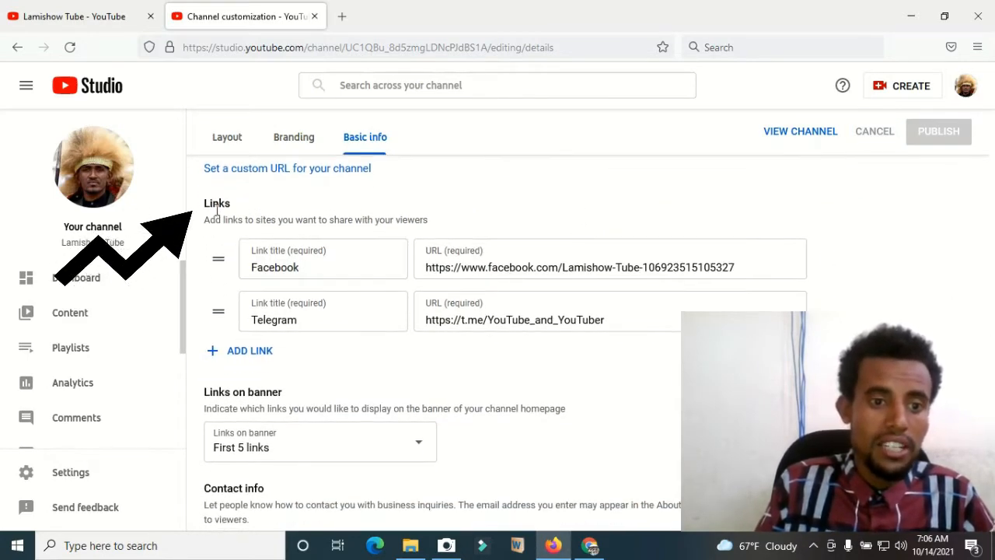
pyautogui.doubleClick(206, 204)
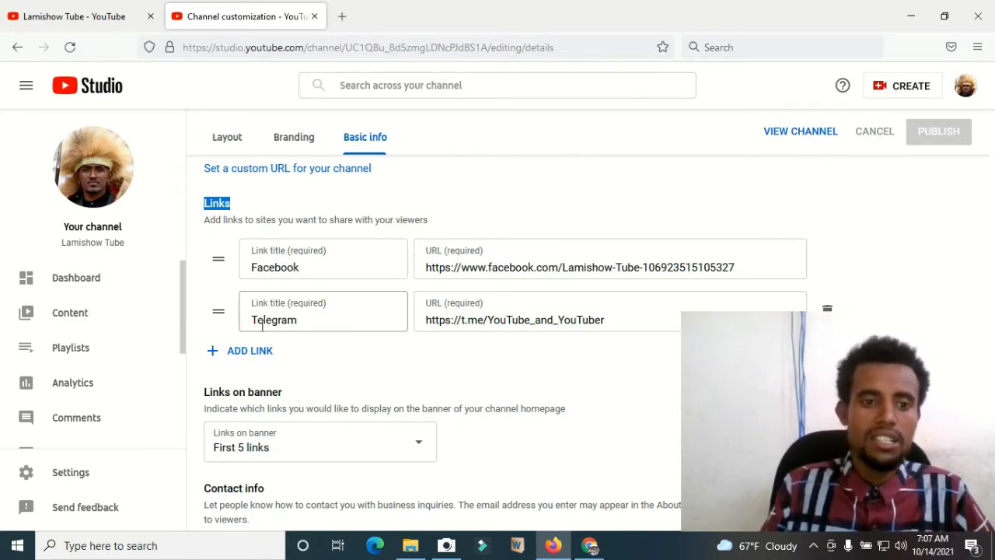
pyautogui.click(331, 268)
pyautogui.click(457, 268)
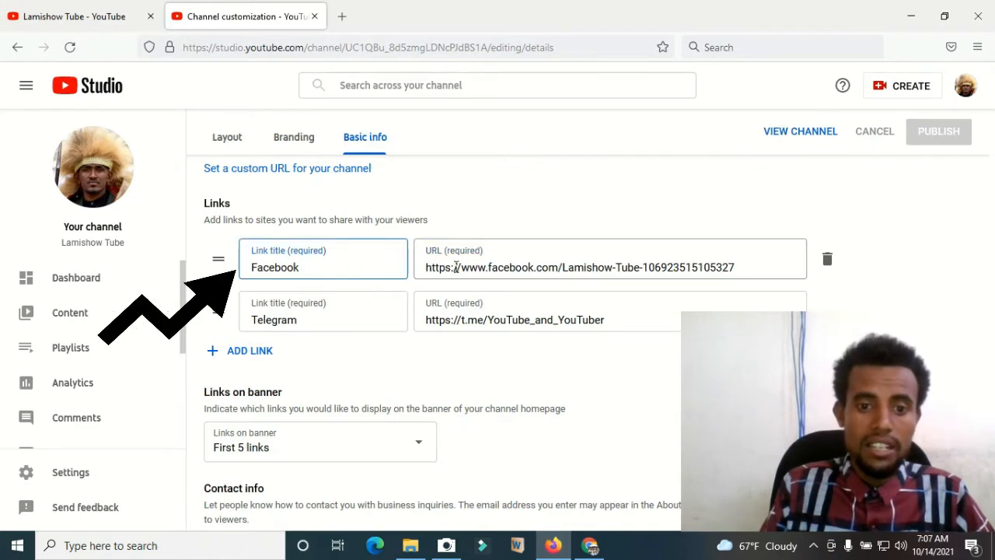
pyautogui.tripleClick(459, 268)
pyautogui.click(459, 268)
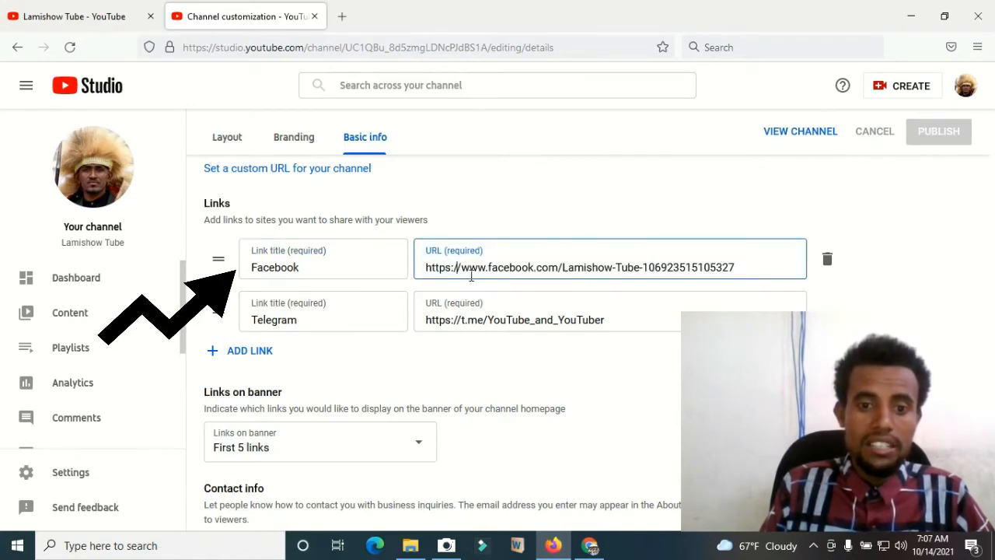
pyautogui.tripleClick(474, 270)
pyautogui.doubleClick(474, 269)
pyautogui.click(519, 268)
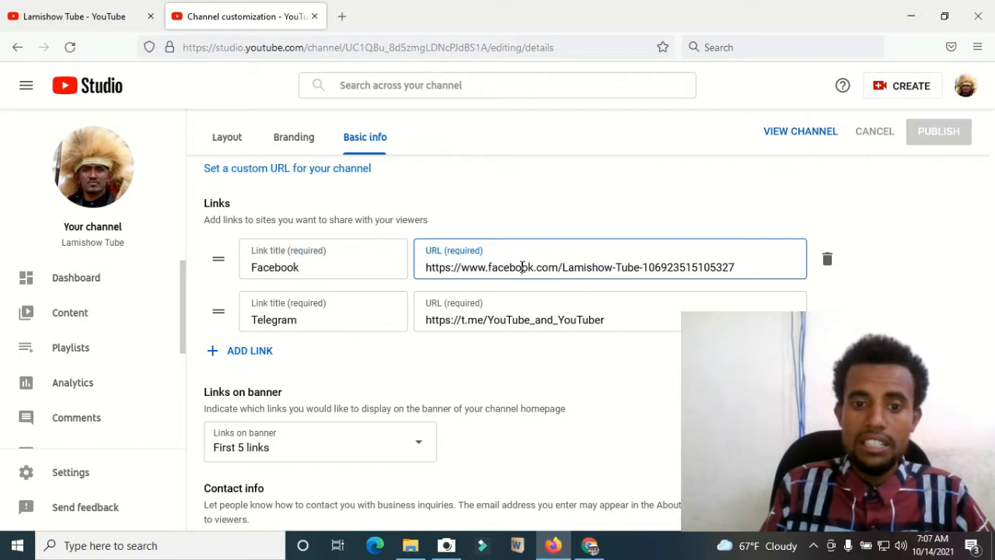
pyautogui.doubleClick(529, 267)
pyautogui.tripleClick(523, 266)
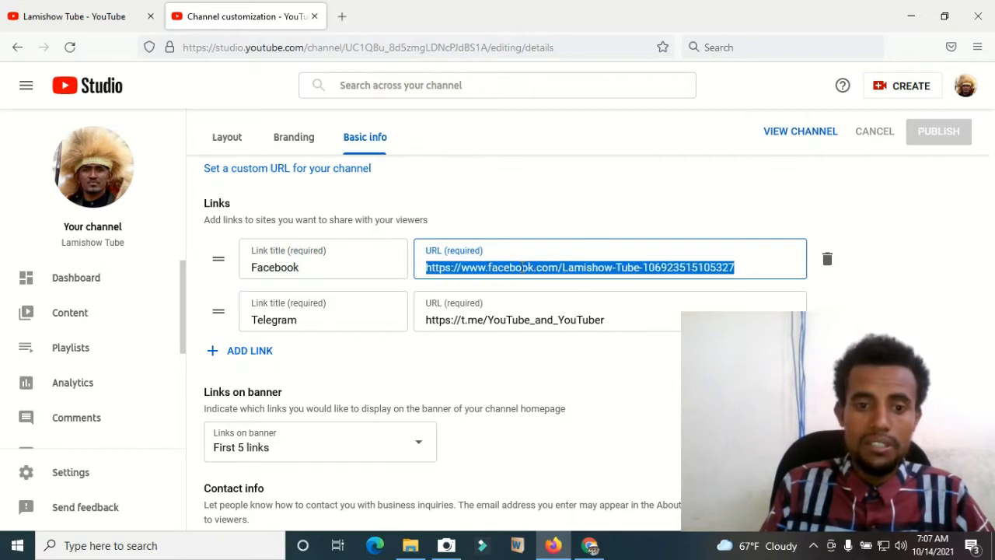
pyautogui.click(306, 320)
pyautogui.click(495, 319)
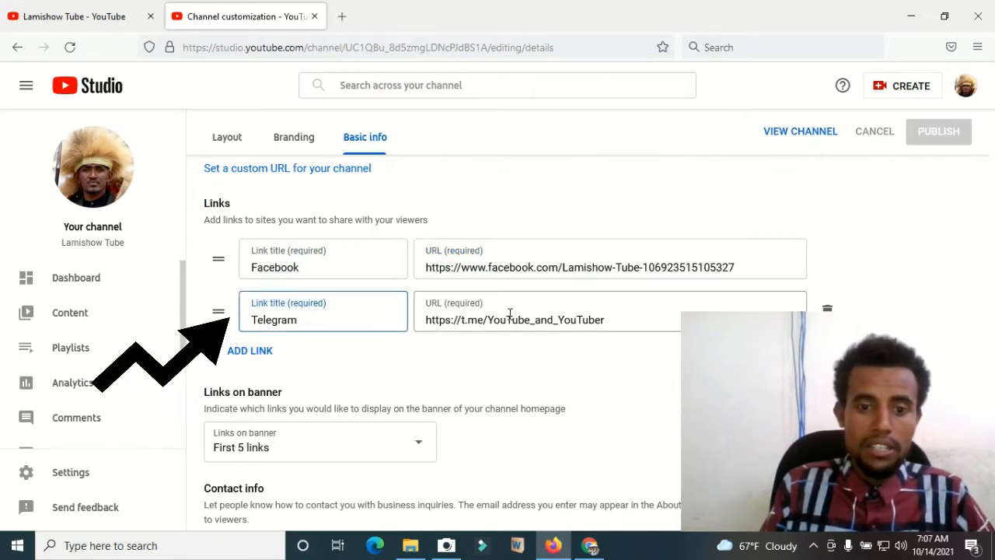
pyautogui.doubleClick(509, 320)
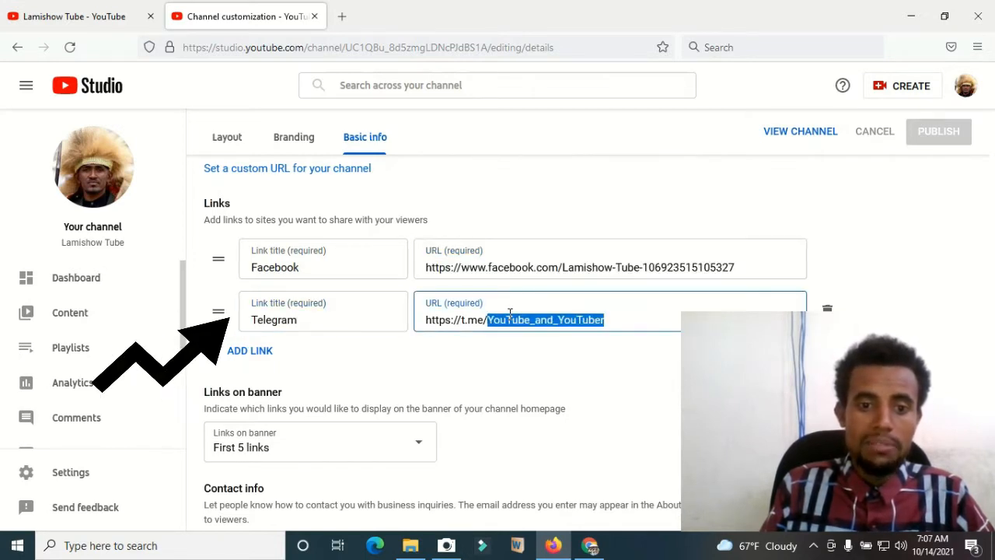
pyautogui.click(552, 319)
pyautogui.click(506, 376)
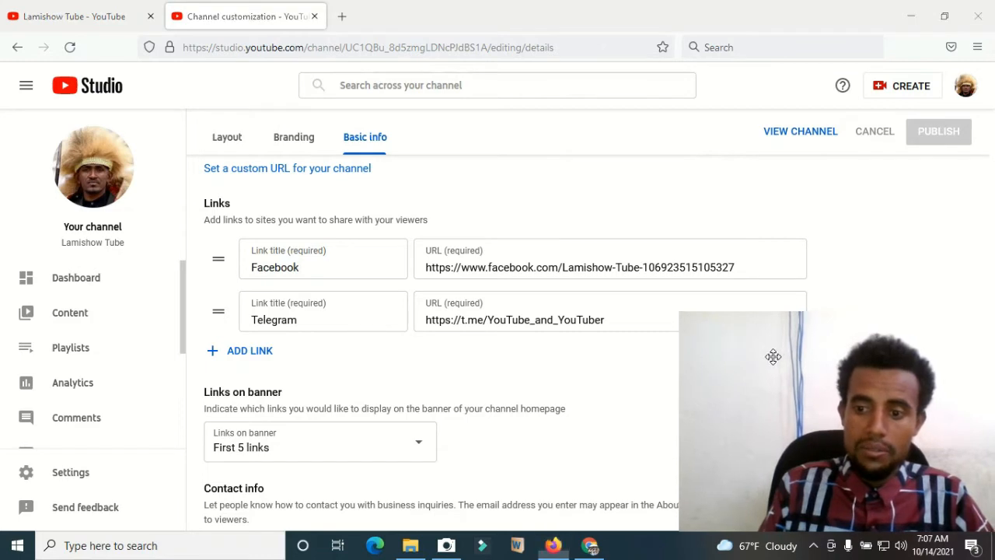
# Add a third channel link, enter "twitter" as its title and move on to its URL
pyautogui.scroll(-1, 773, 356)
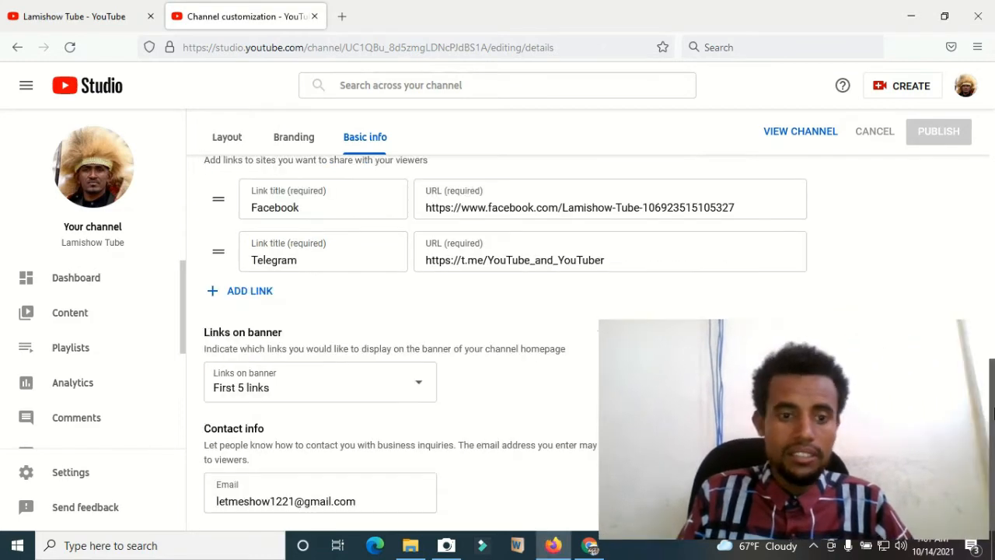
pyautogui.click(251, 292)
pyautogui.write('Twitt')
pyautogui.press('BackSpace')
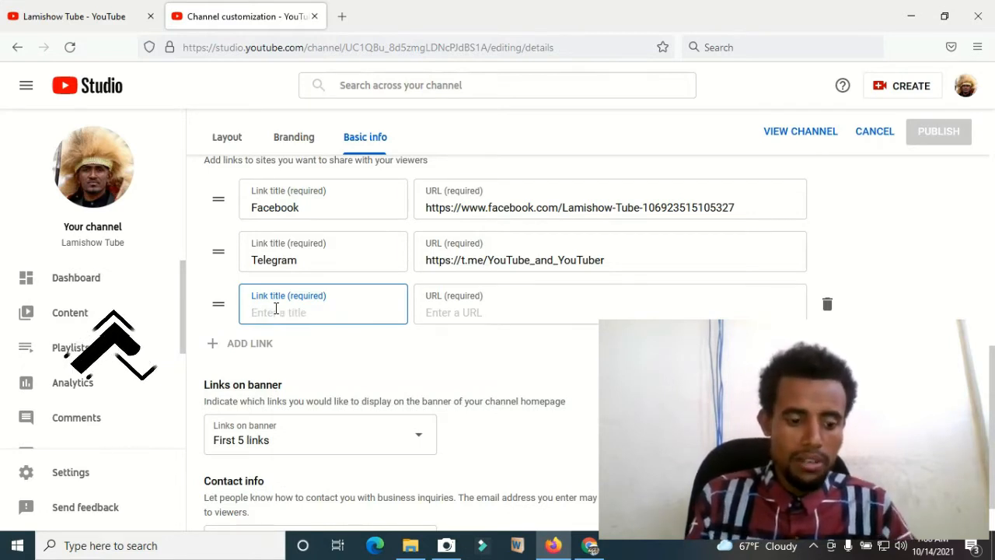
pyautogui.write('twitter')
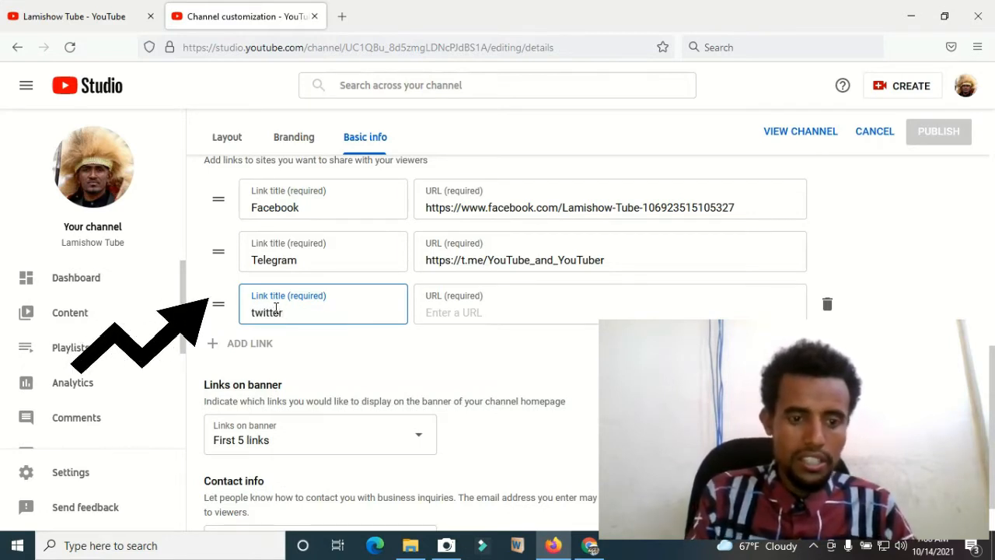
pyautogui.click(450, 317)
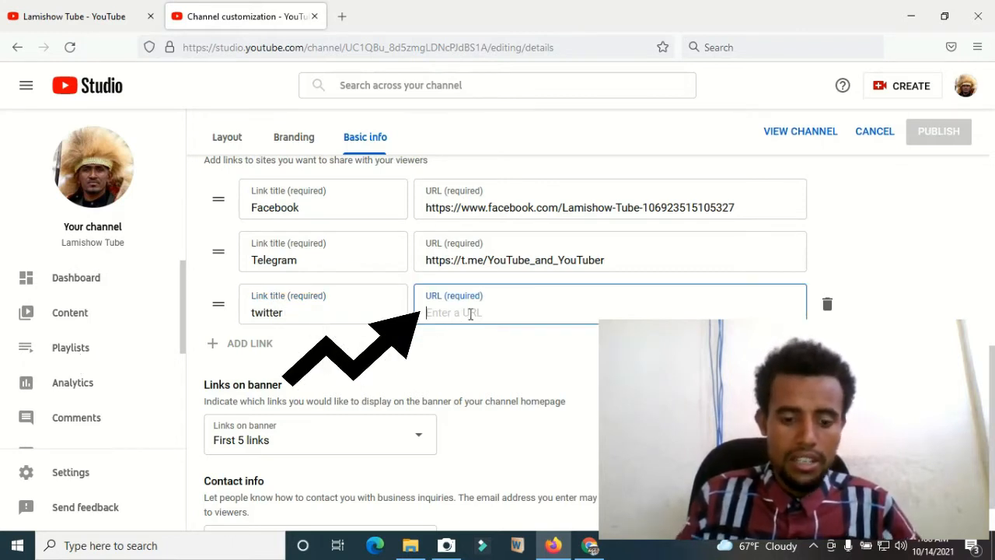
pyautogui.rightClick(470, 314)
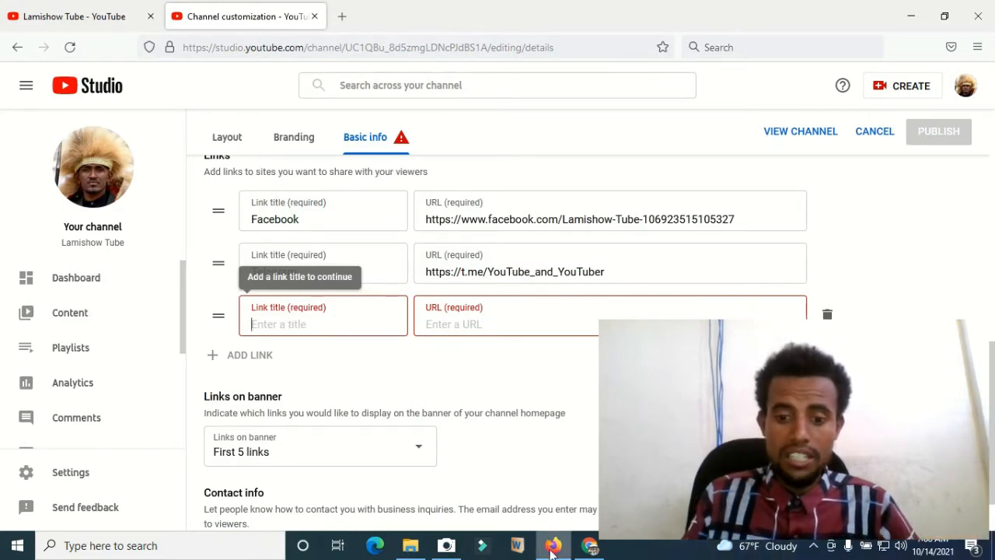
# Switch to the YouTube home page in Chrome, search for "lamishow" and open the Lamishow Tube channel
pyautogui.click(590, 547)
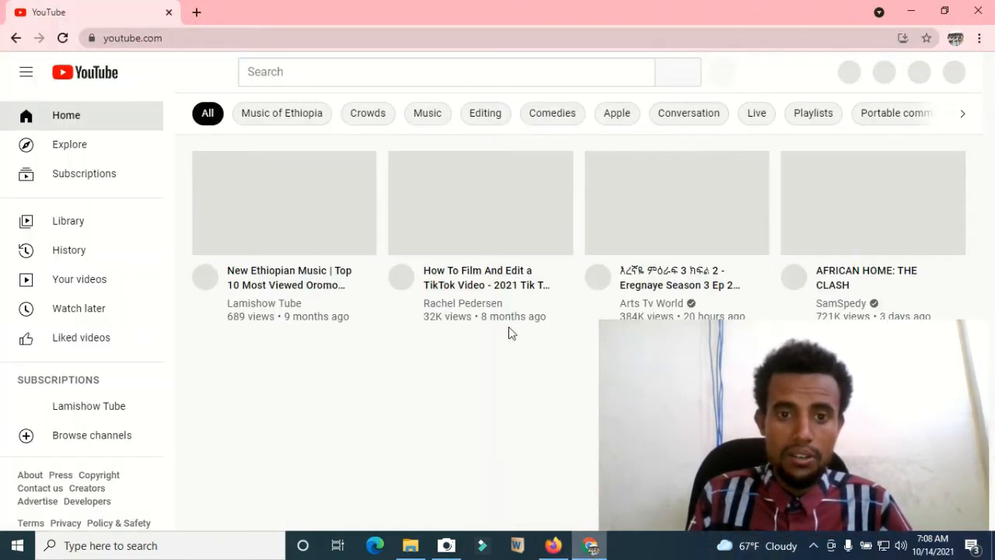
pyautogui.click(297, 72)
pyautogui.write('lam')
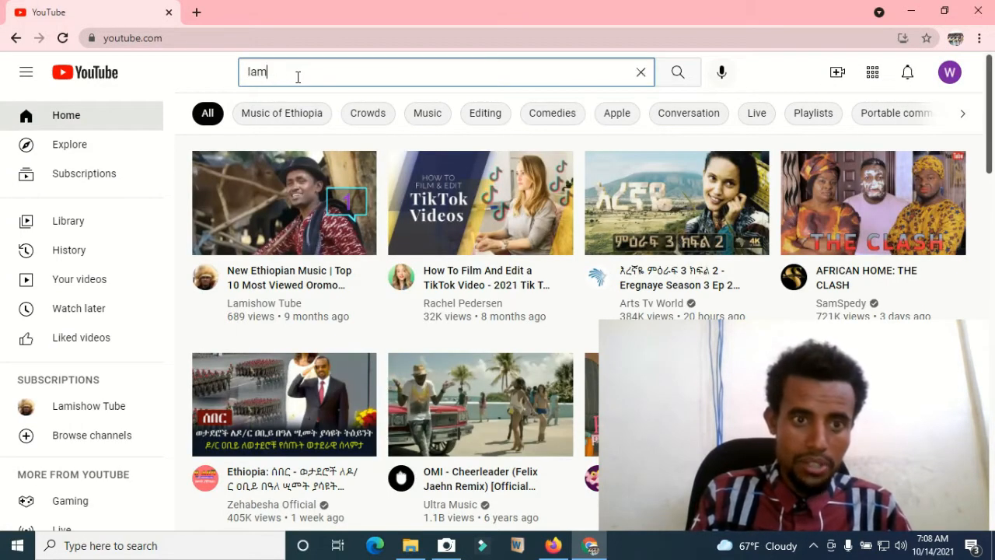
pyautogui.press('Down')
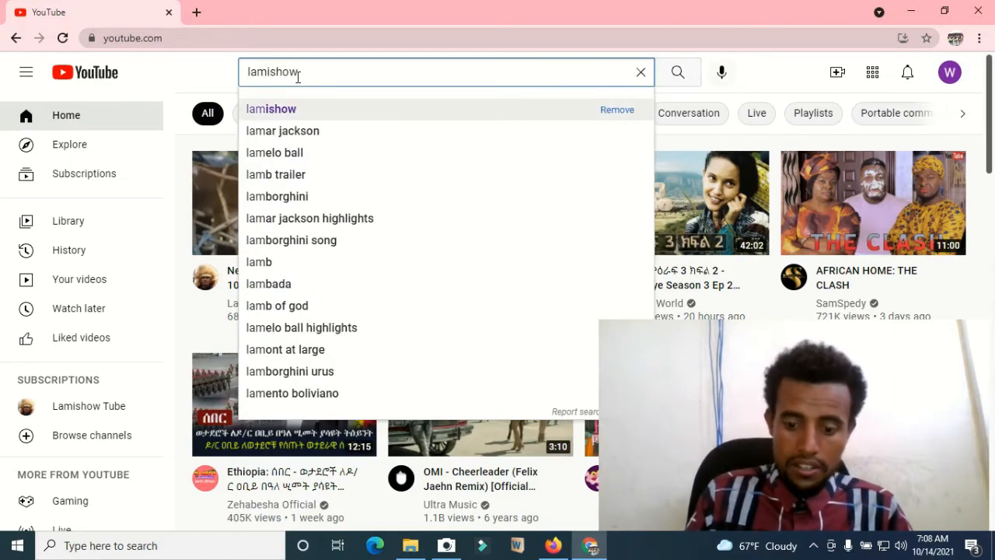
pyautogui.press('Return')
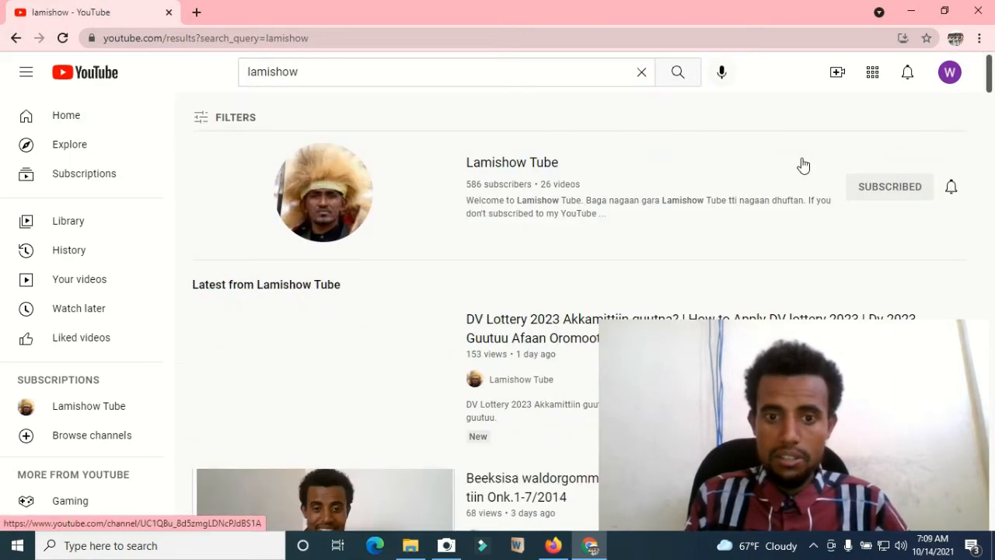
pyautogui.click(531, 164)
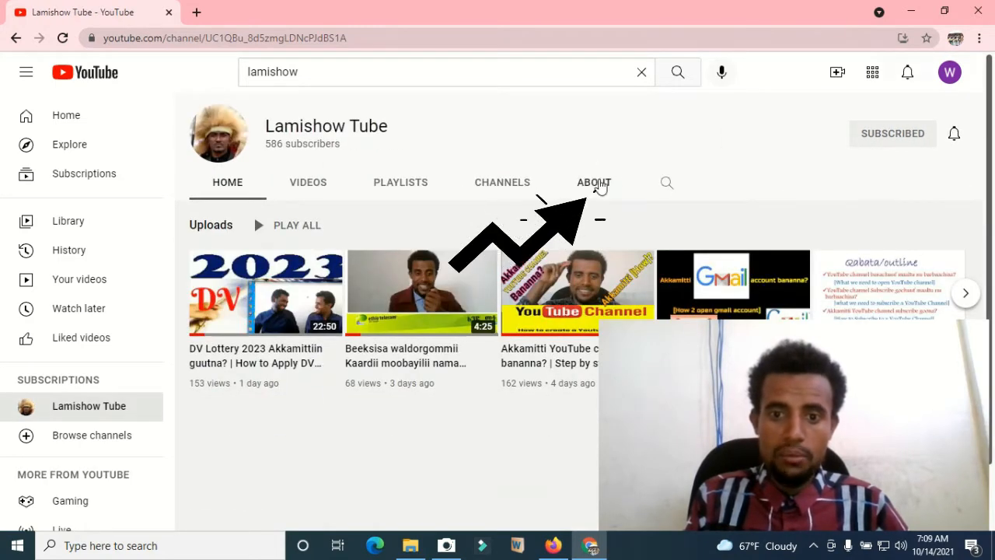
# Open the channel's About page and examine its description, details and links
pyautogui.click(597, 185)
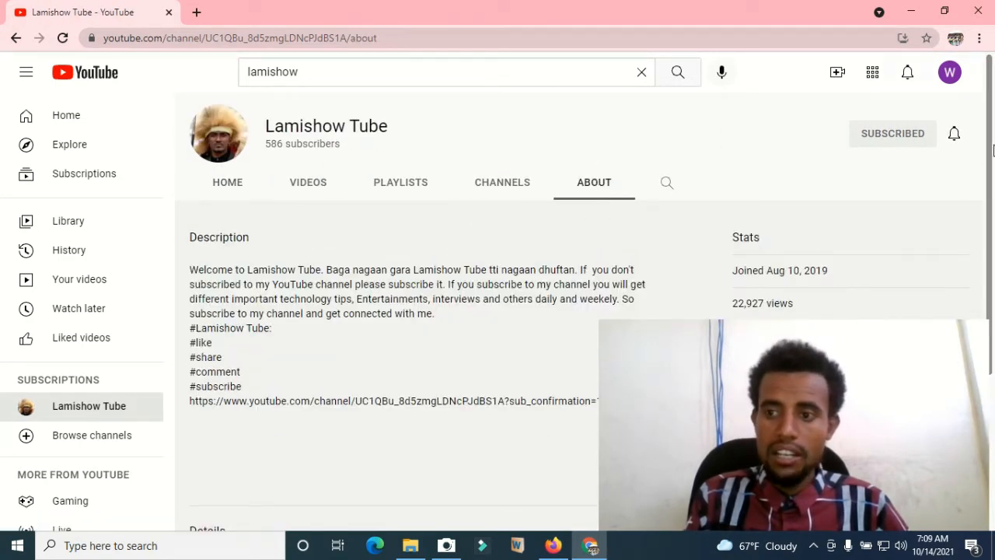
pyautogui.scroll(-1, 992, 152)
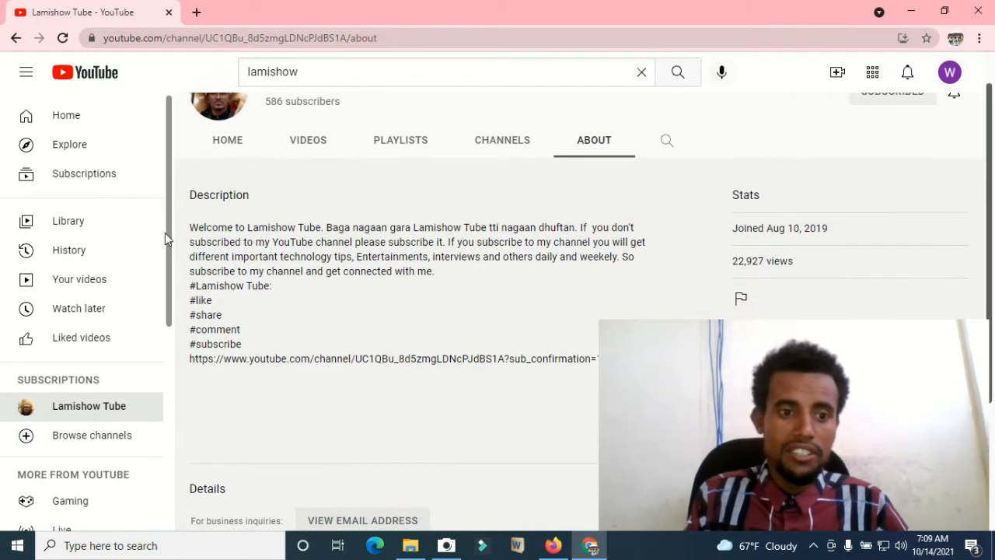
pyautogui.moveTo(189, 194); pyautogui.dragTo(470, 377)
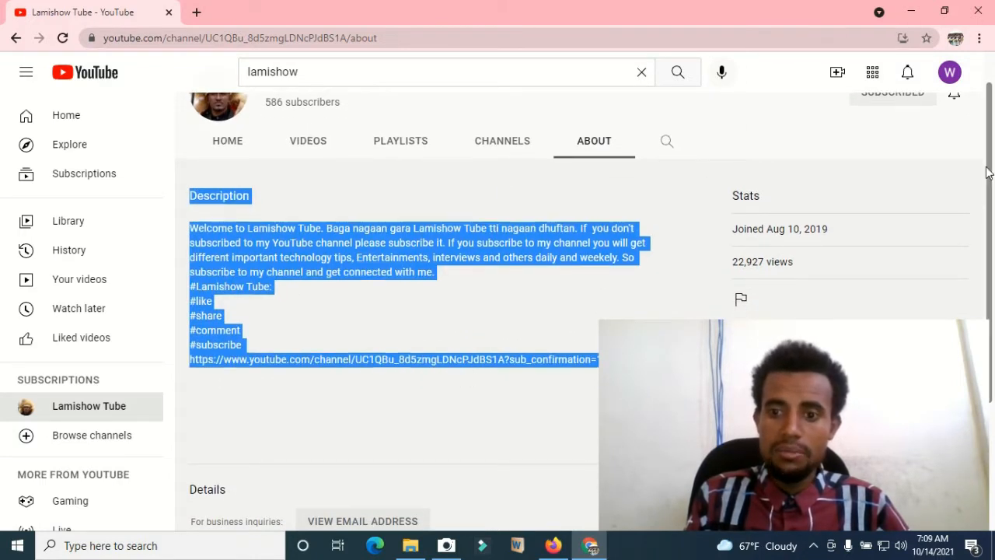
pyautogui.moveTo(992, 176); pyautogui.dragTo(993, 302)
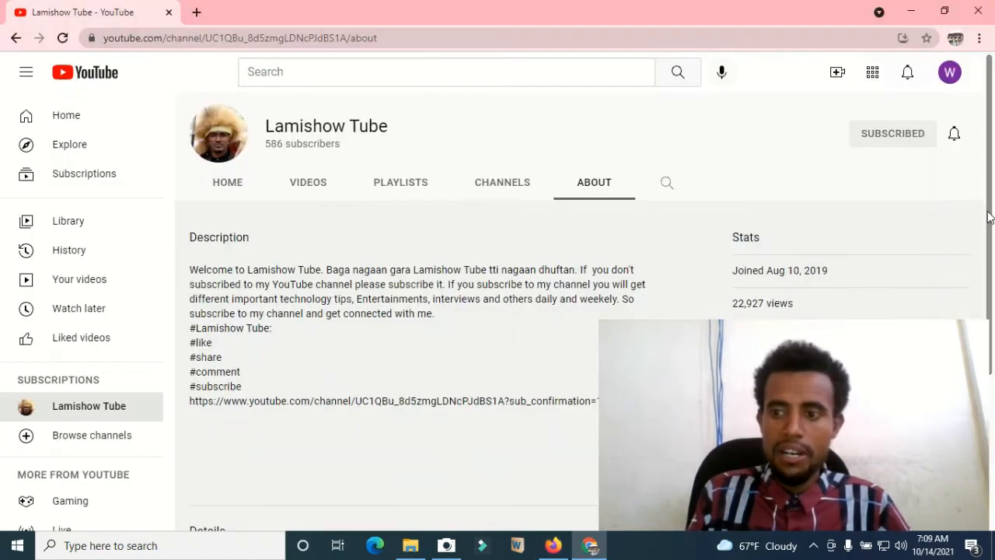
pyautogui.scroll(-3, 991, 206)
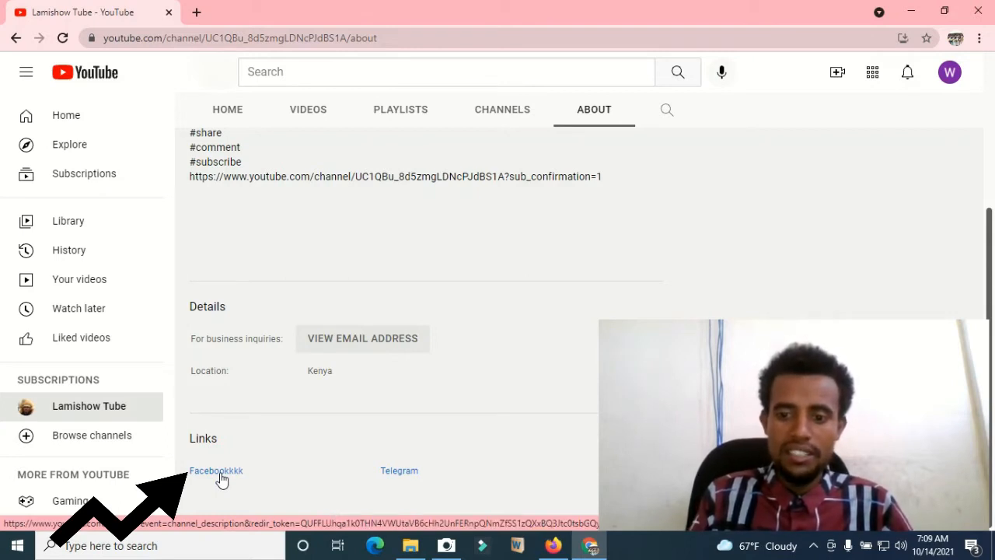
# Open the channel's public Facebook link, then check its Telegram link against the Telegram URL in YouTube Studio
pyautogui.click(216, 471)
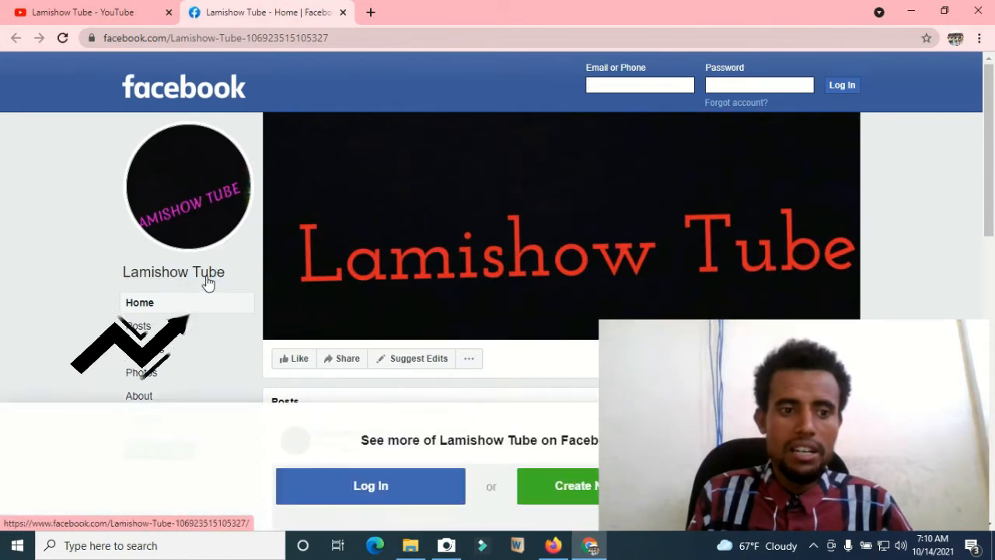
pyautogui.moveTo(989, 215); pyautogui.dragTo(990, 216)
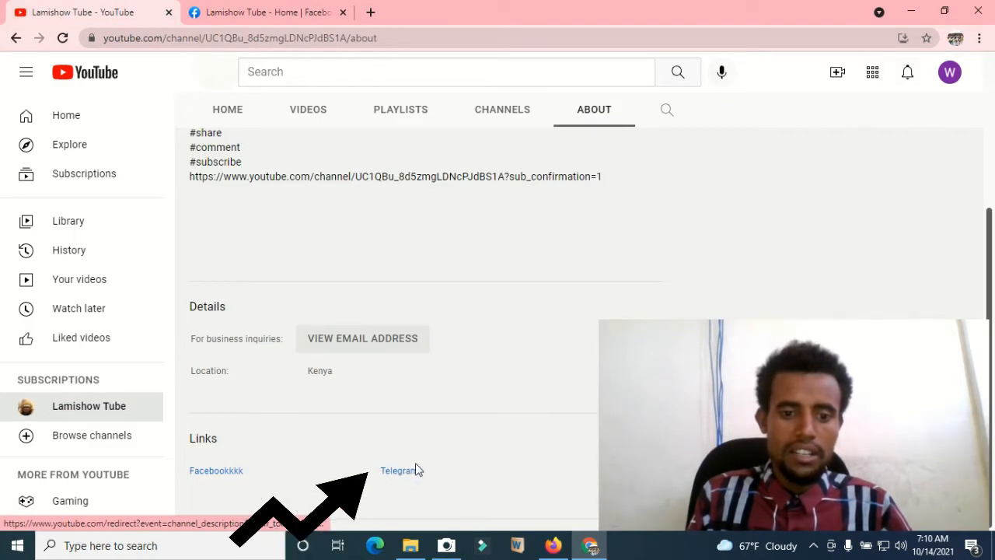
pyautogui.click(555, 545)
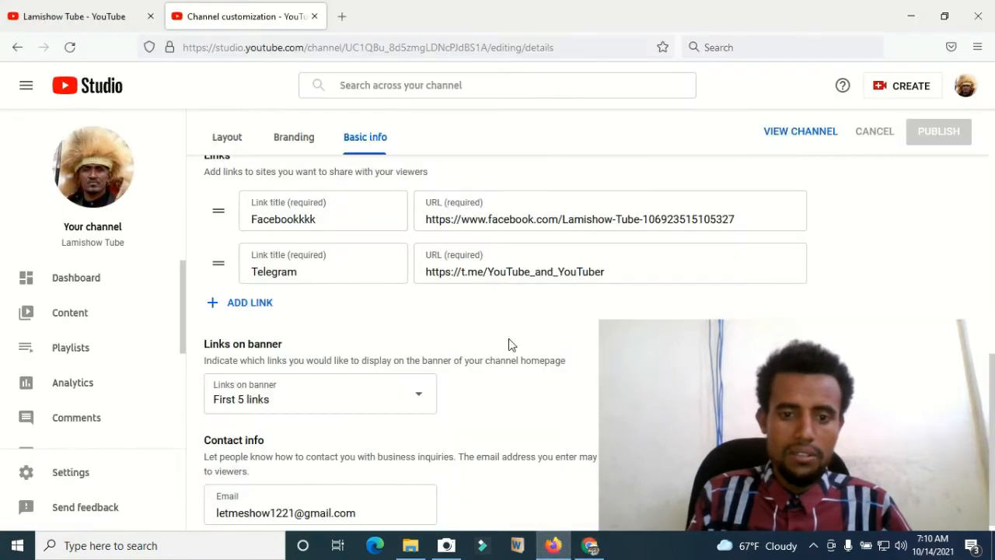
pyautogui.click(538, 272)
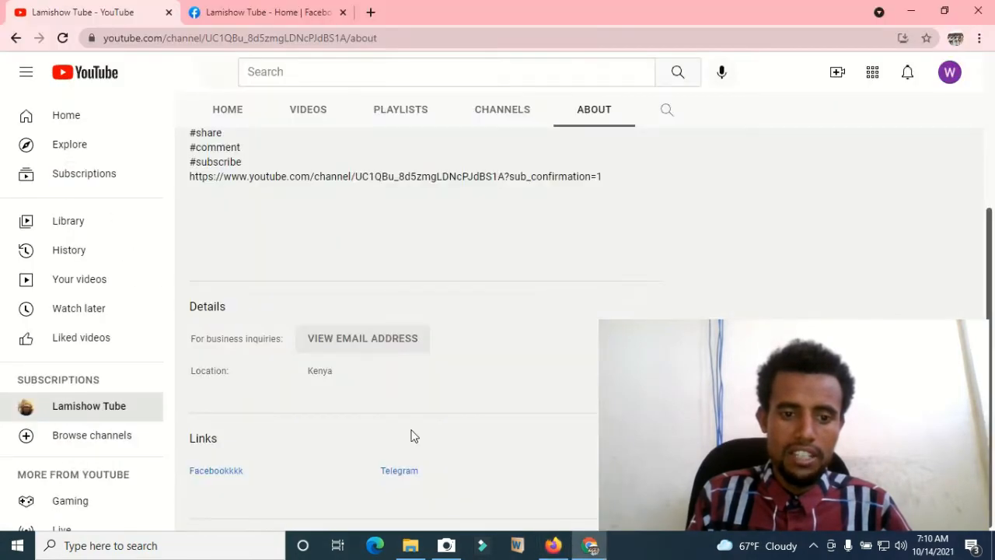
pyautogui.click(399, 471)
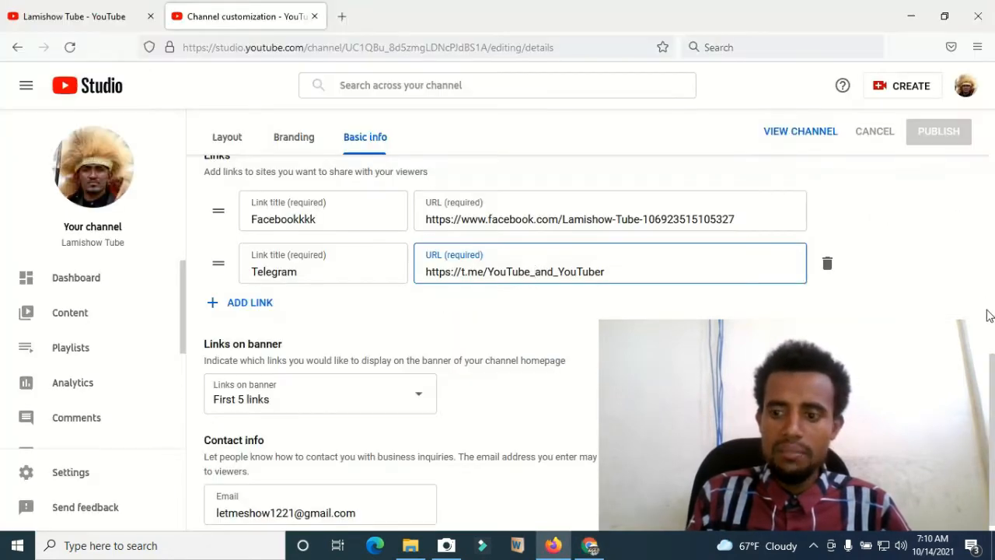
# Set the links shown on the channel banner to "First 5 links" in YouTube Studio
pyautogui.moveTo(994, 370)
pyautogui.mouseDown()
pyautogui.moveTo(994, 336)
pyautogui.moveTo(993, 377)
pyautogui.mouseUp()
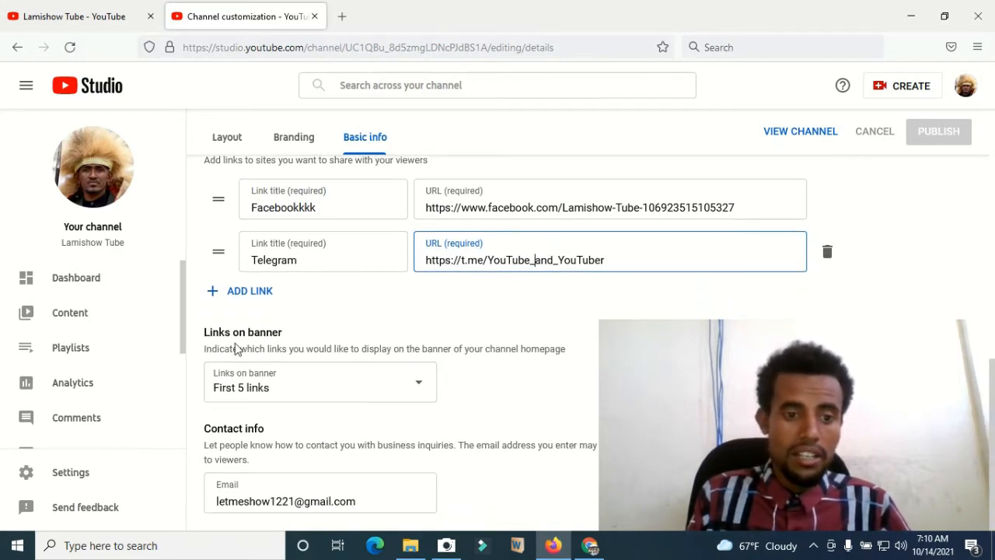
pyautogui.moveTo(599, 321); pyautogui.dragTo(625, 334)
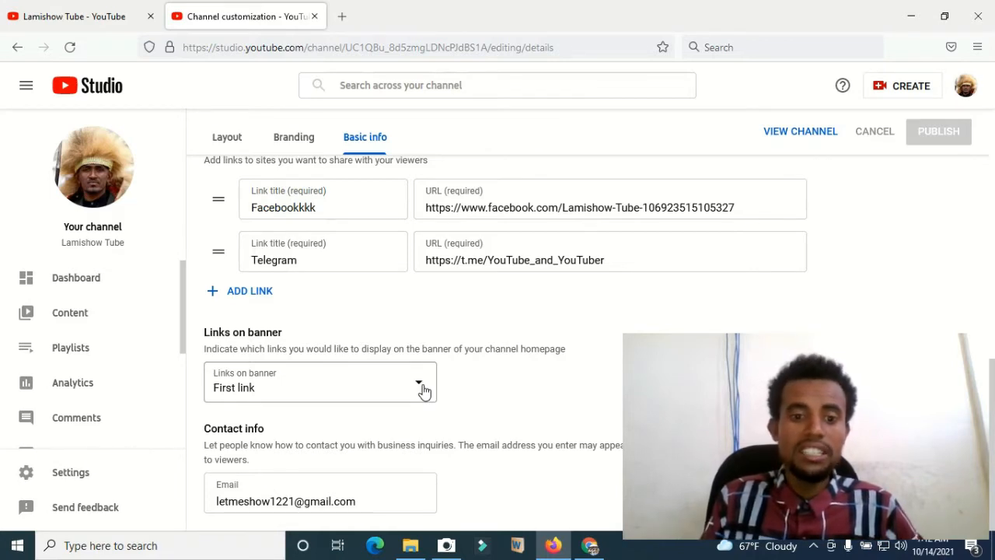
pyautogui.click(423, 391)
pyautogui.click(423, 390)
pyautogui.click(424, 390)
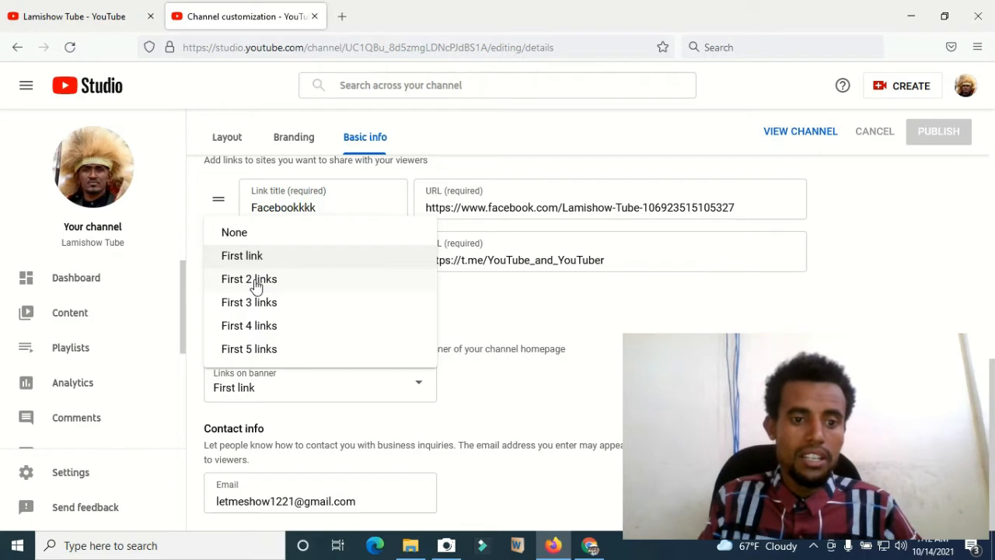
pyautogui.click(272, 351)
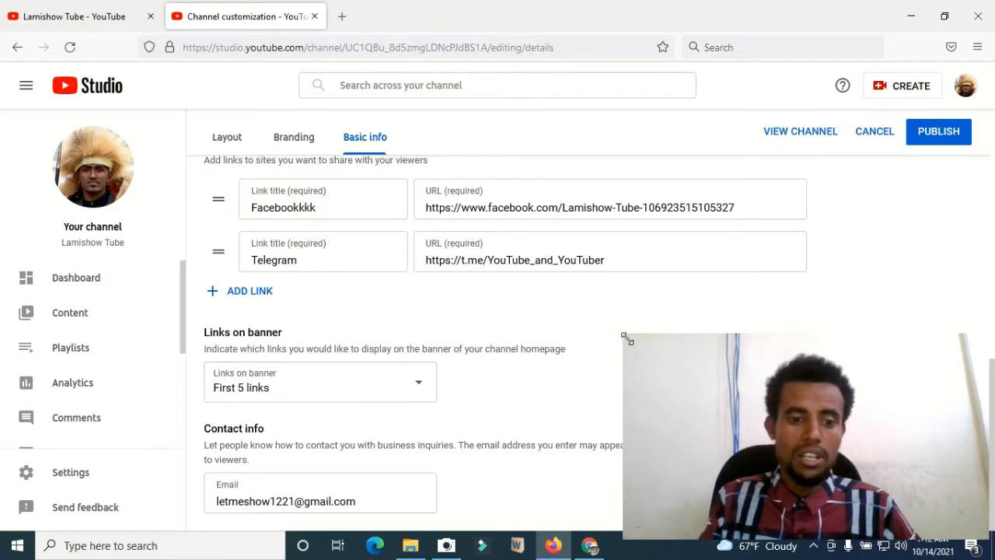
# Examine the Contact info section and its business e-mail field
pyautogui.moveTo(993, 398); pyautogui.dragTo(993, 376)
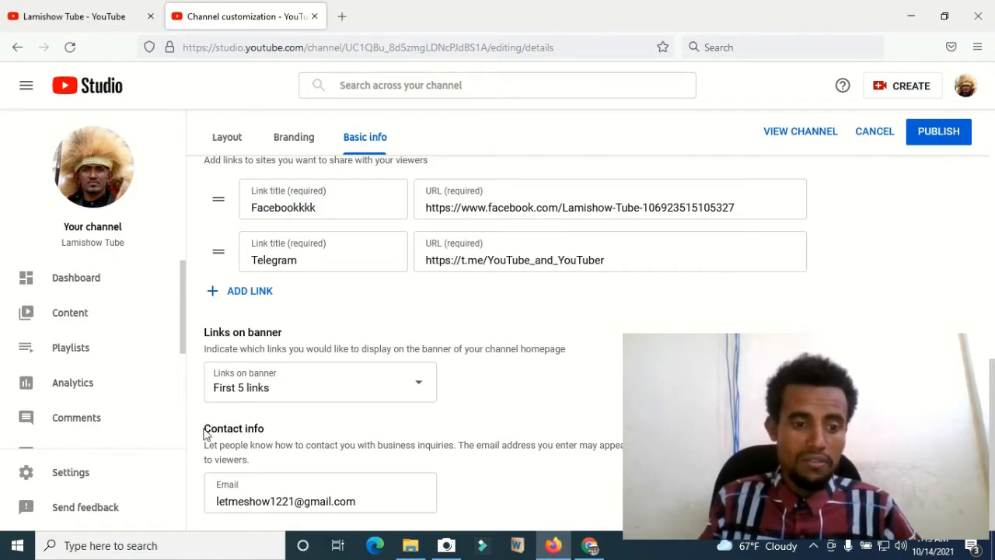
pyautogui.moveTo(206, 434); pyautogui.dragTo(274, 437)
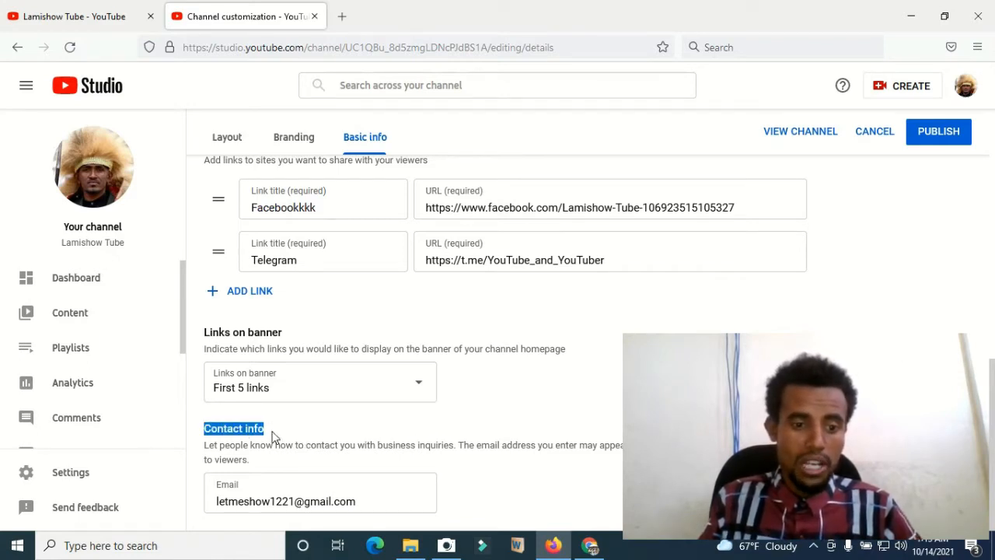
pyautogui.click(380, 504)
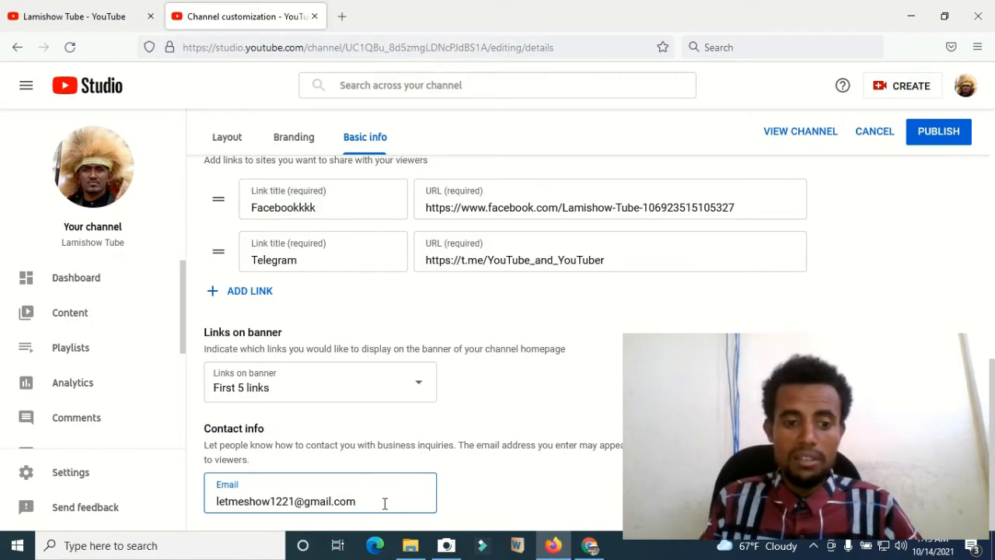
# Open the channel's Branding settings and look through the picture, banner image and video watermark sections
pyautogui.moveTo(993, 373); pyautogui.dragTo(993, 116)
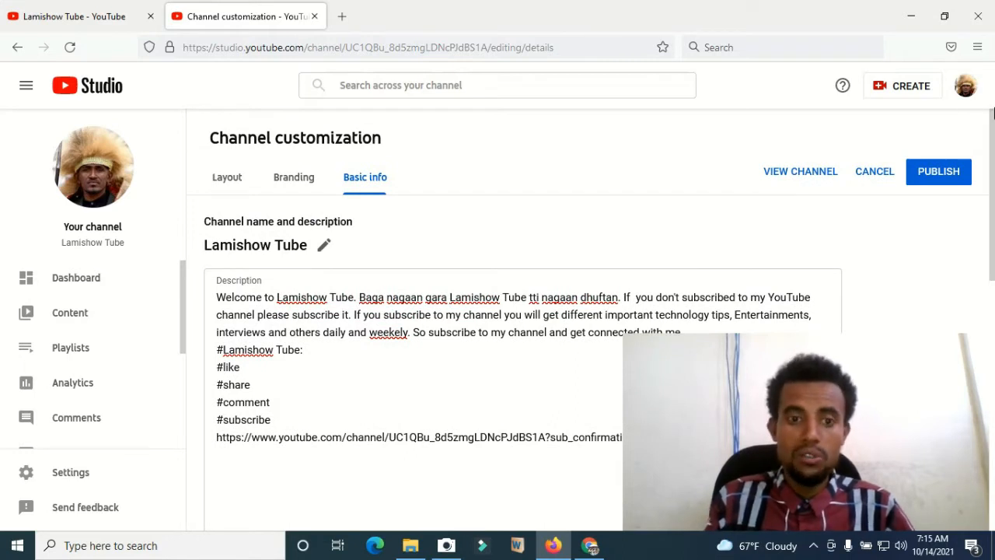
pyautogui.click(308, 185)
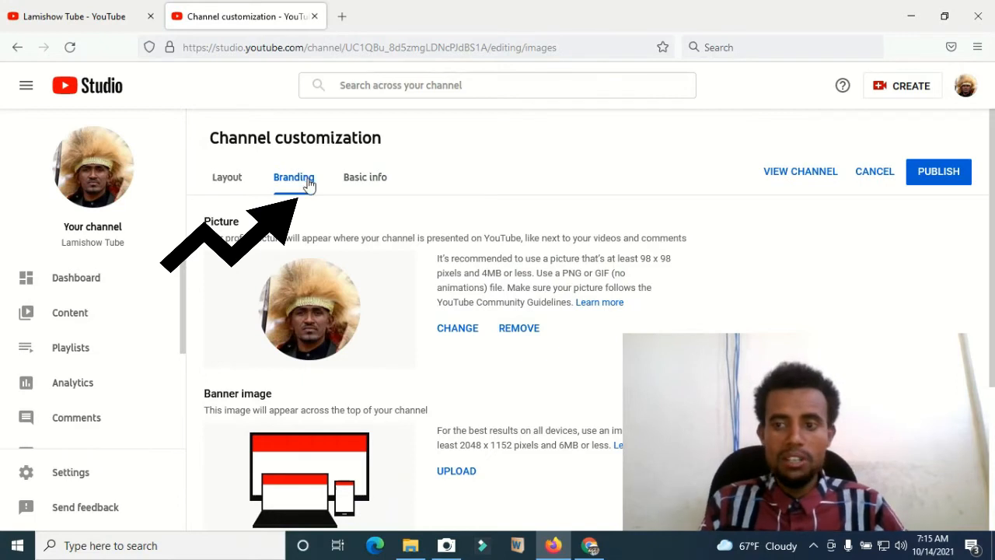
pyautogui.moveTo(993, 327); pyautogui.dragTo(993, 482)
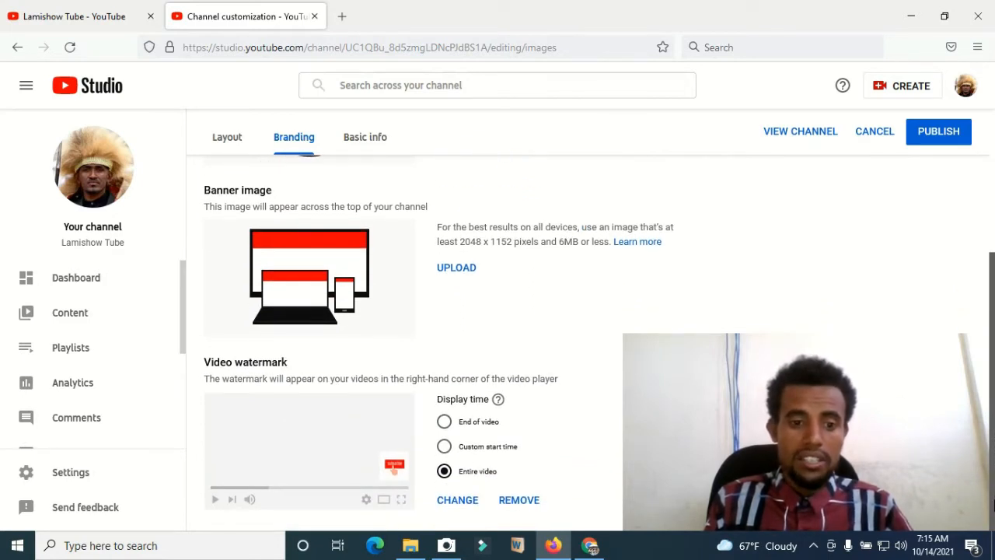
# Highlight the "Video watermark" heading in the Branding settings to point out that section
pyautogui.doubleClick(215, 362)
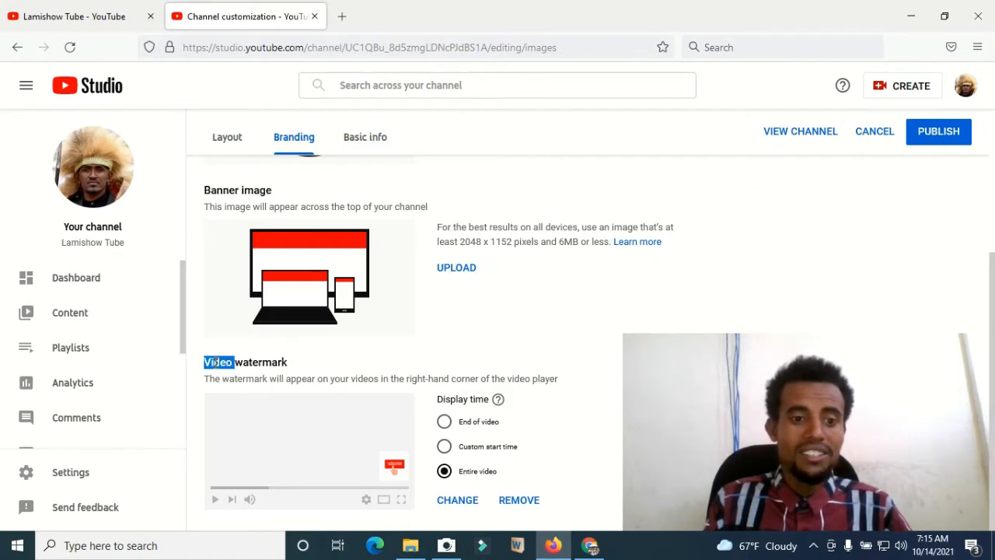
pyautogui.moveTo(215, 362); pyautogui.dragTo(239, 362)
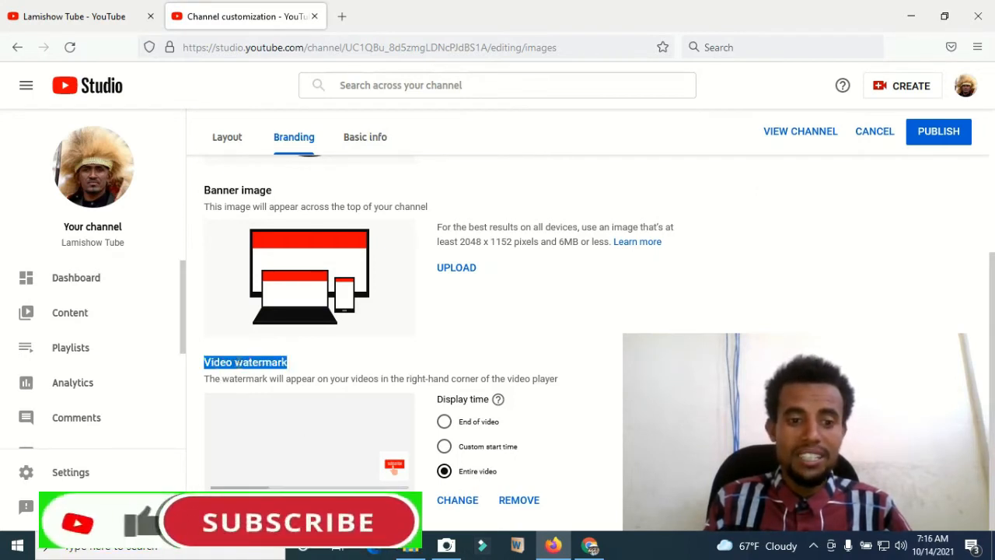
pyautogui.tripleClick(263, 362)
pyautogui.tripleClick(263, 362)
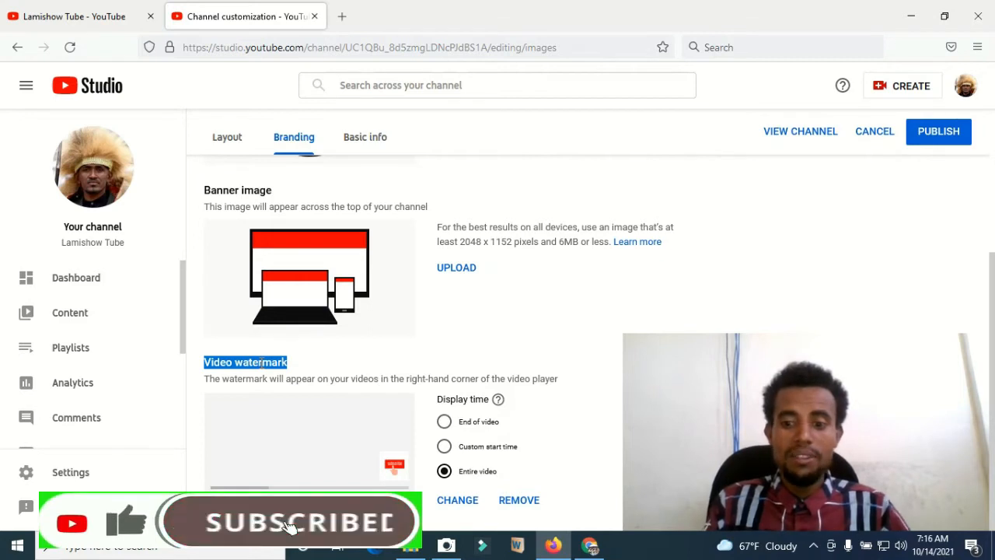
pyautogui.click(289, 365)
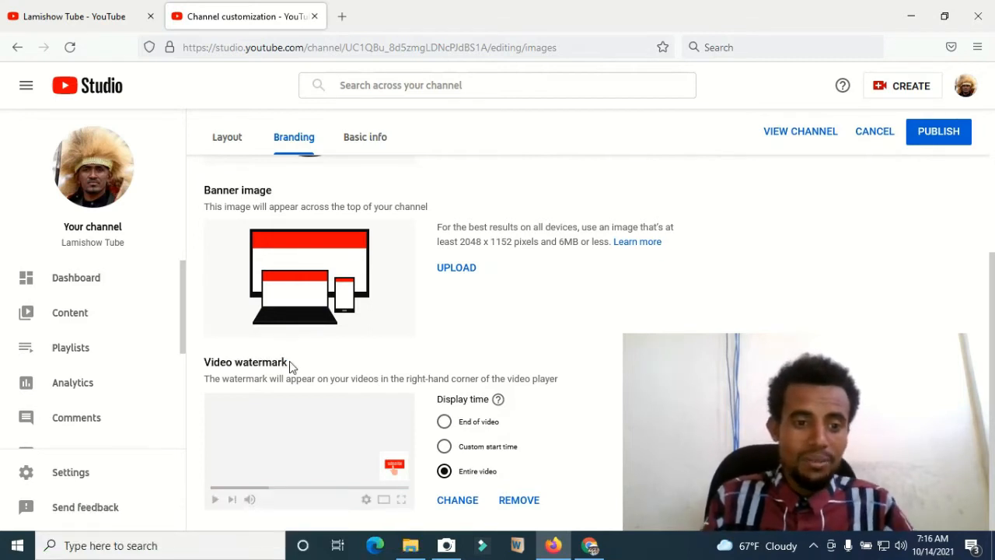
pyautogui.moveTo(288, 362); pyautogui.dragTo(199, 366)
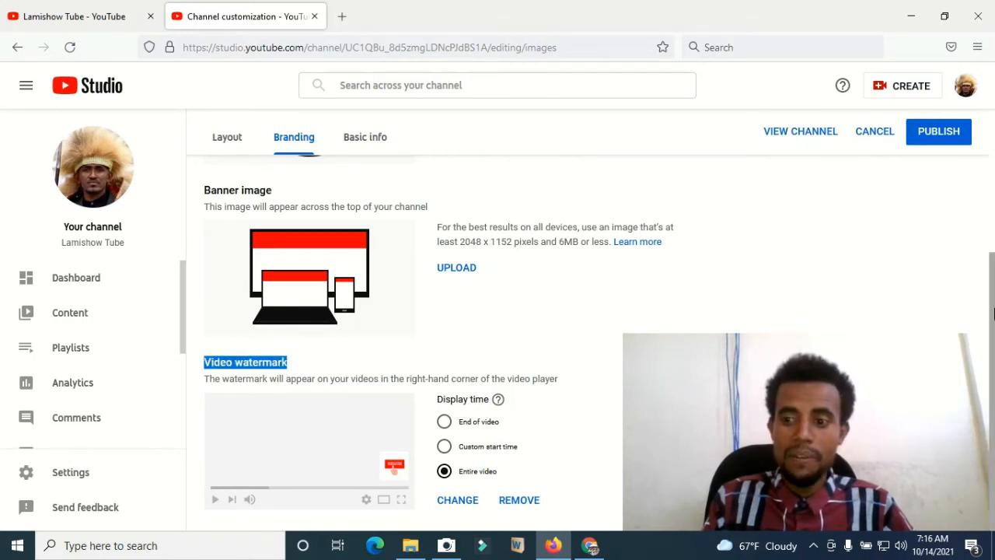
pyautogui.click(284, 363)
pyautogui.doubleClick(276, 363)
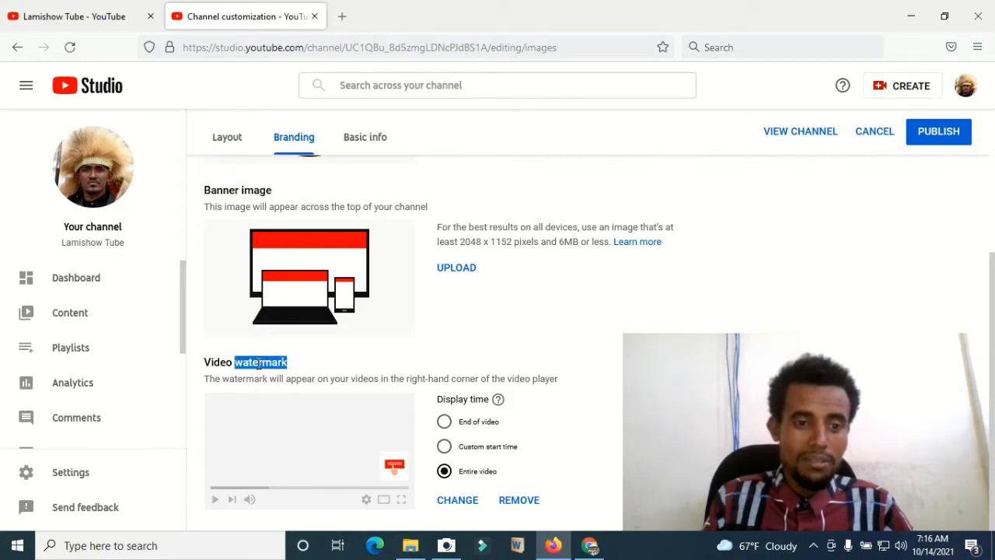
pyautogui.doubleClick(222, 363)
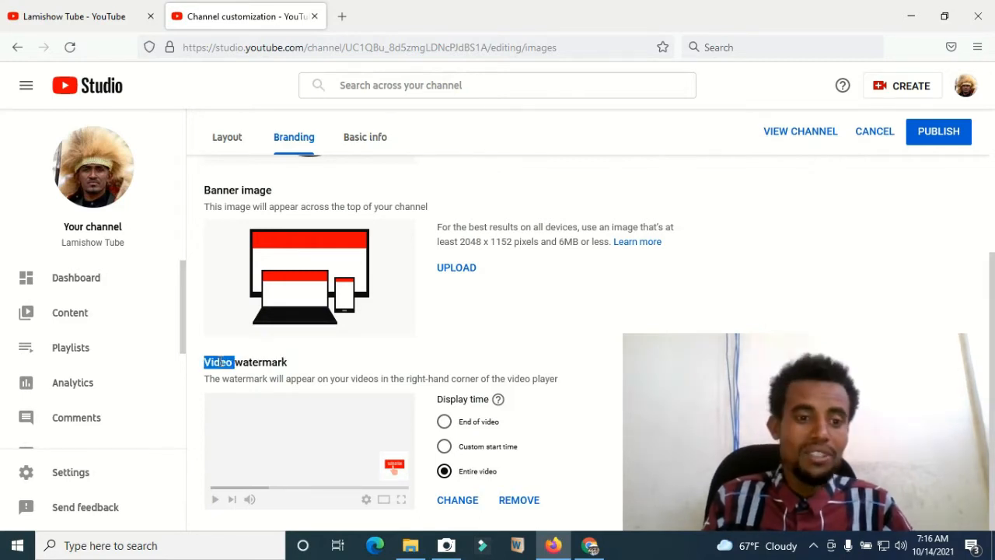
pyautogui.click(255, 363)
pyautogui.moveTo(297, 365); pyautogui.dragTo(202, 365)
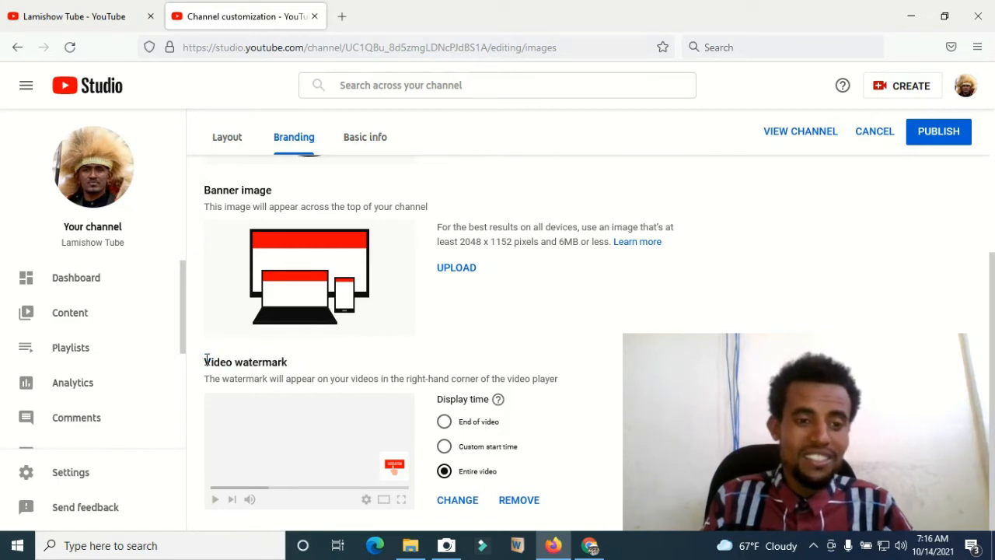
pyautogui.doubleClick(206, 360)
# Remove the current profile picture in the Picture section of the Branding settings
pyautogui.moveTo(993, 330); pyautogui.dragTo(994, 142)
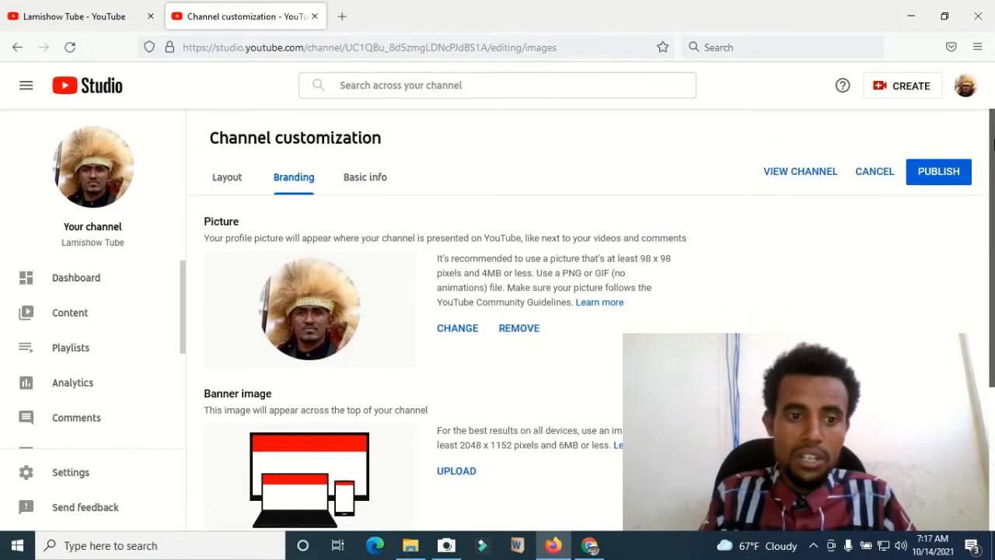
pyautogui.doubleClick(208, 223)
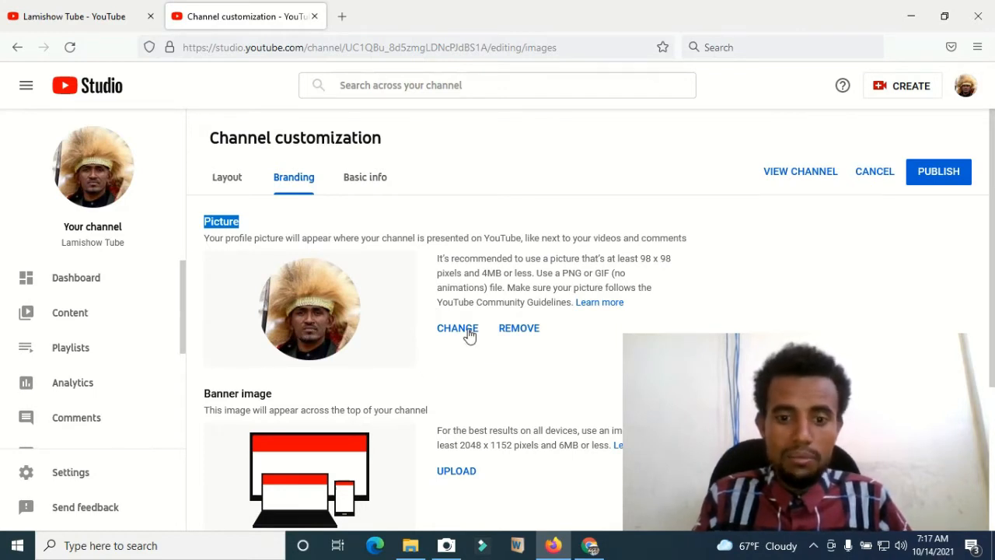
pyautogui.click(519, 328)
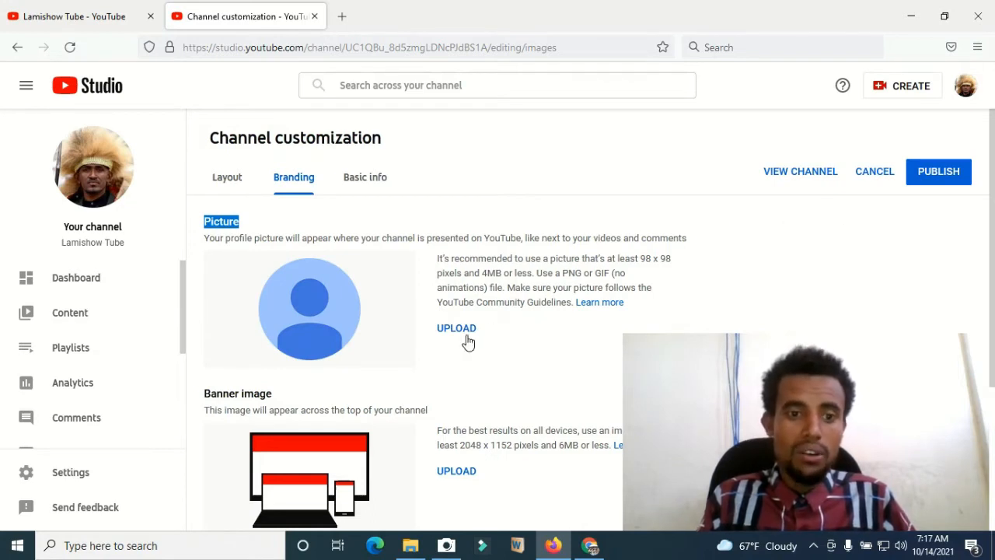
pyautogui.click(322, 225)
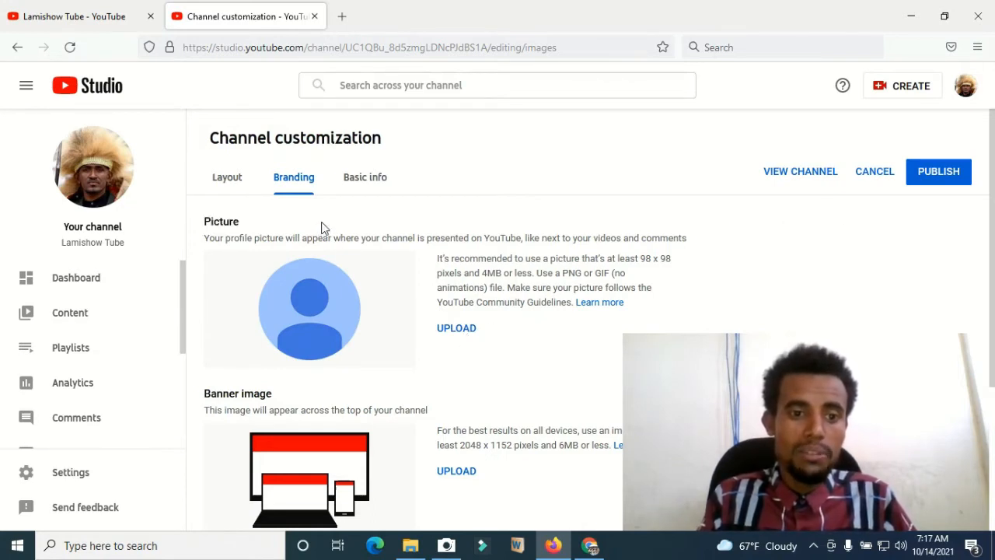
# Upload "photo_2021-10-14_00-07-19" from the Desktop as the channel's profile picture and accept its crop
pyautogui.click(457, 329)
pyautogui.scroll(-1, 273, 251)
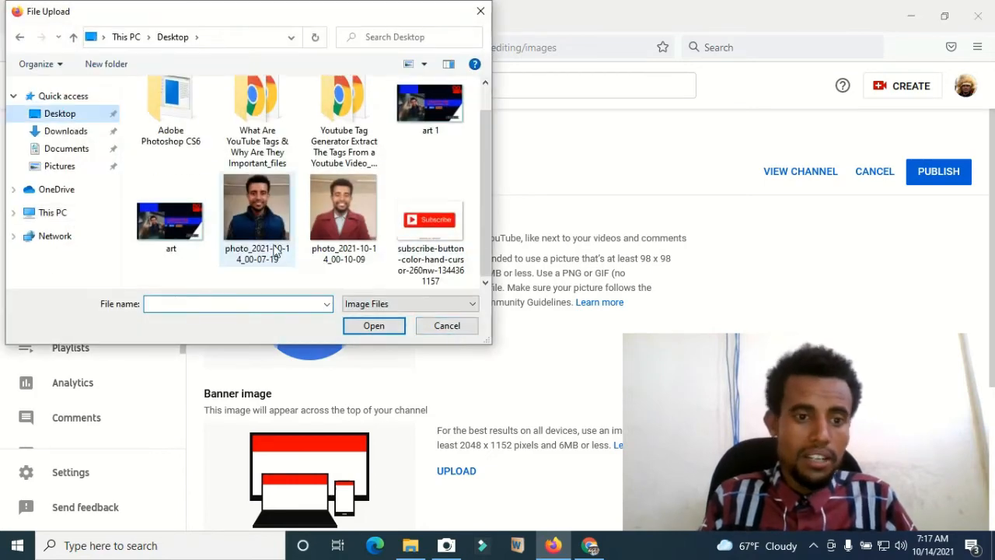
pyautogui.scroll(1, 273, 250)
pyautogui.scroll(-1, 264, 233)
pyautogui.doubleClick(263, 237)
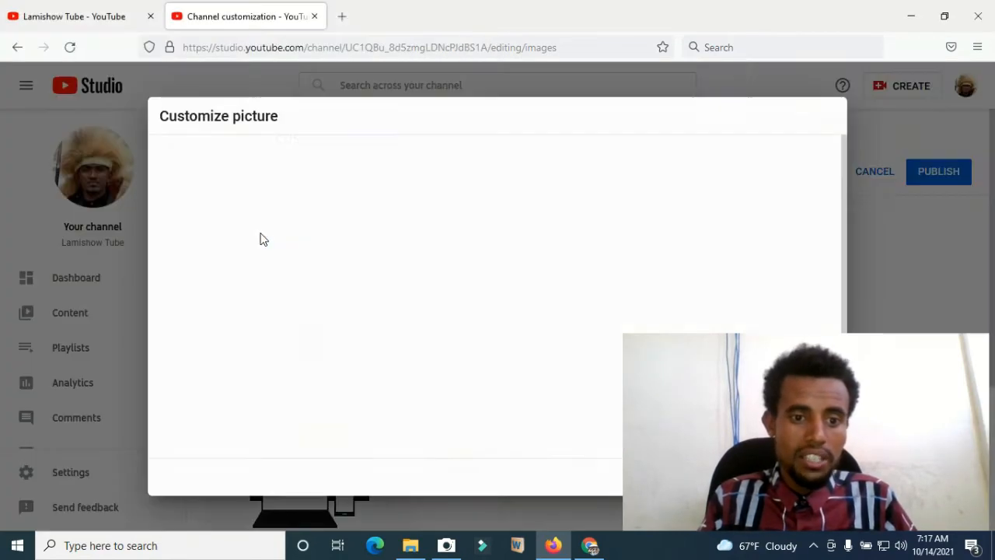
pyautogui.click(816, 476)
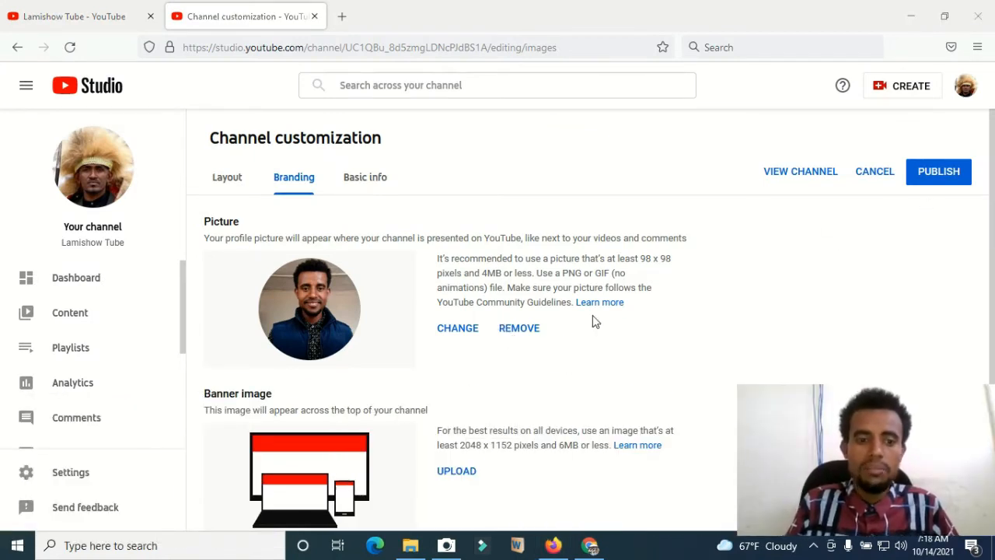
# Examine the profile picture recommendations for pixel dimensions, maximum file size and accepted file formats
pyautogui.moveTo(993, 224); pyautogui.dragTo(994, 241)
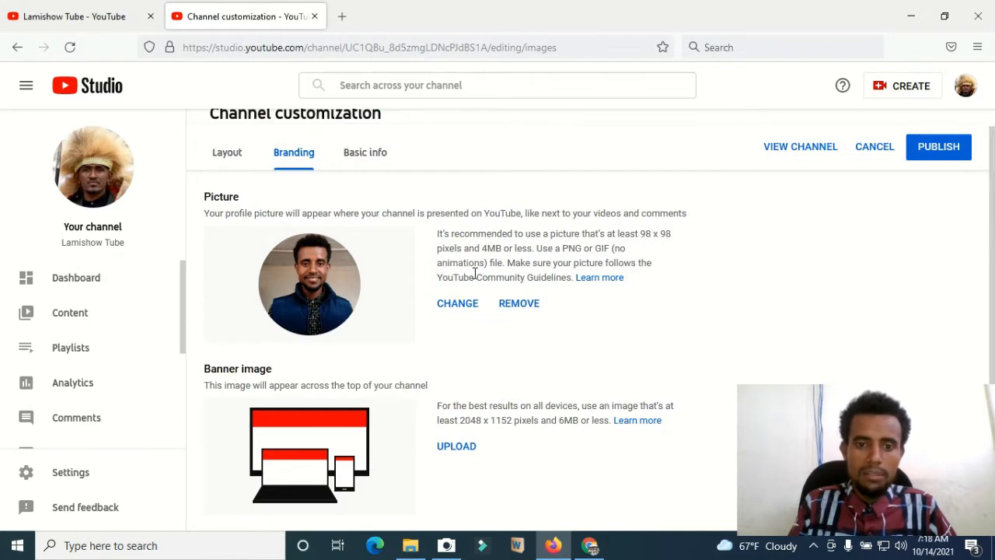
pyautogui.tripleClick(650, 233)
pyautogui.click(662, 238)
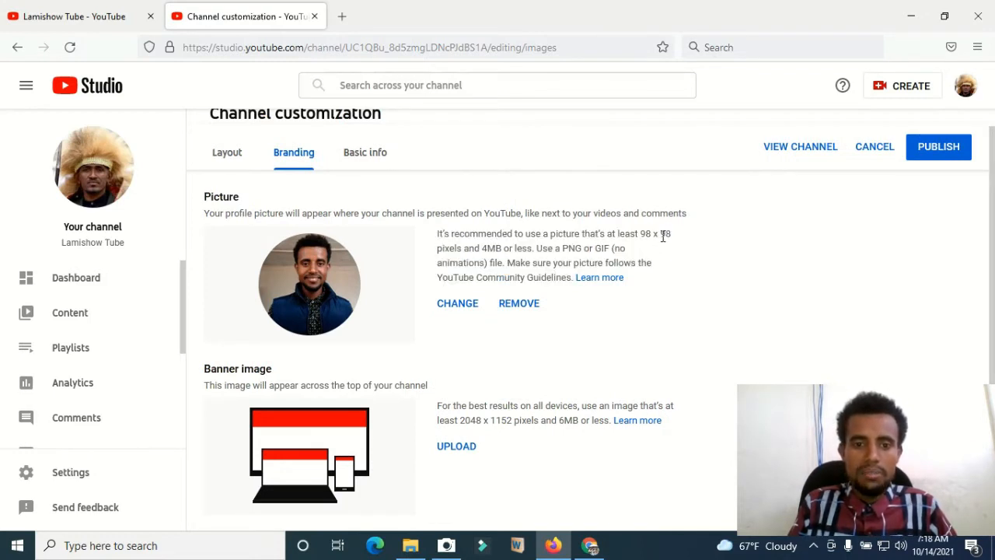
pyautogui.doubleClick(492, 247)
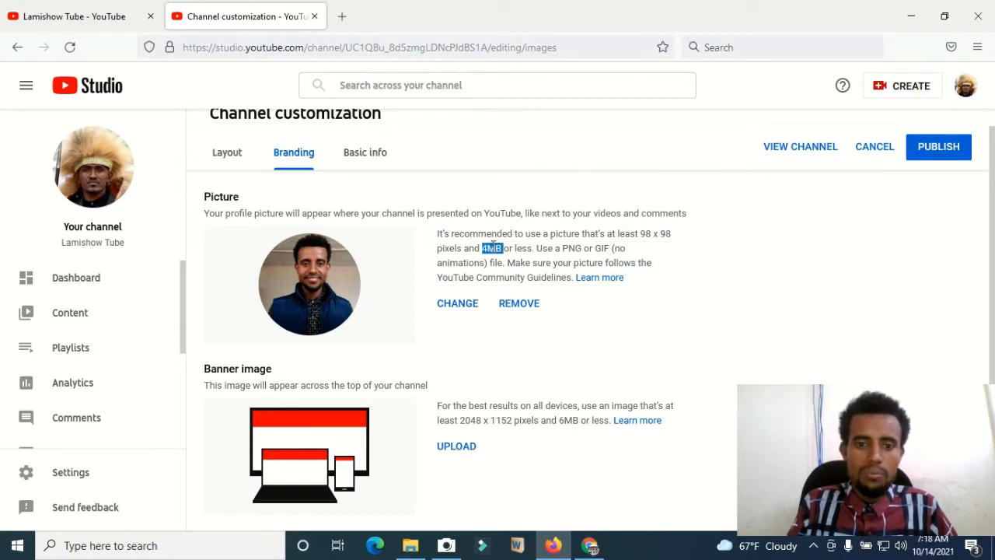
pyautogui.click(493, 245)
pyautogui.doubleClick(493, 246)
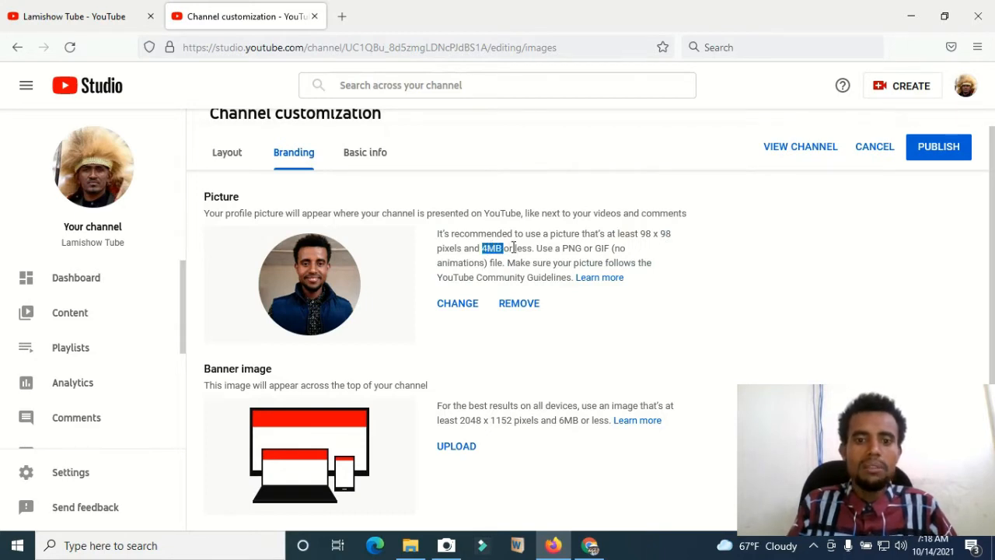
pyautogui.moveTo(525, 247); pyautogui.dragTo(483, 247)
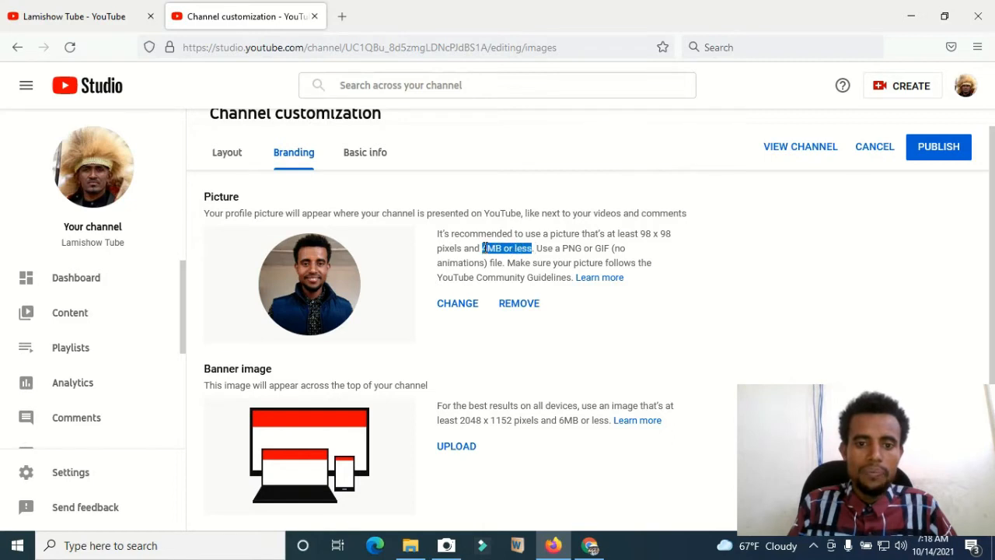
pyautogui.doubleClick(570, 248)
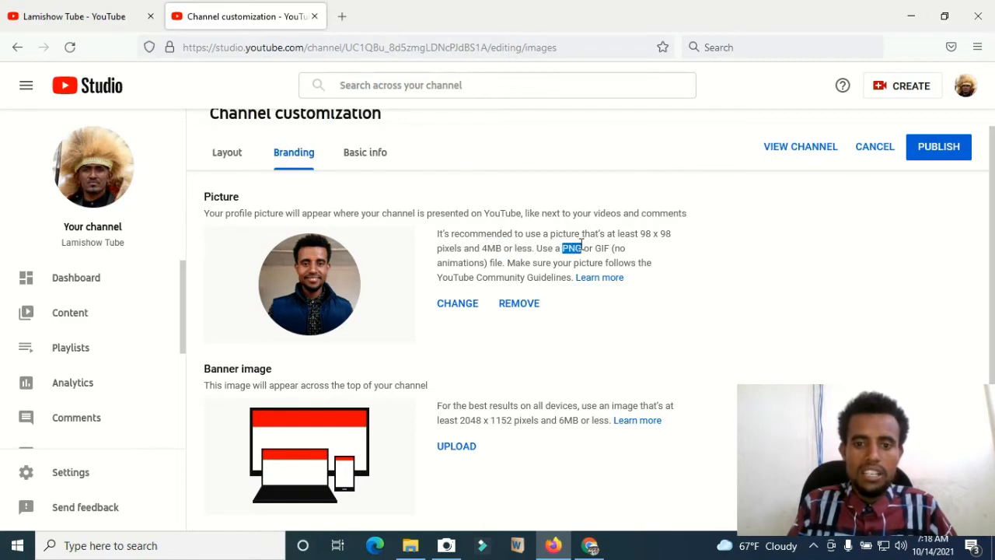
pyautogui.moveTo(595, 248); pyautogui.dragTo(605, 248)
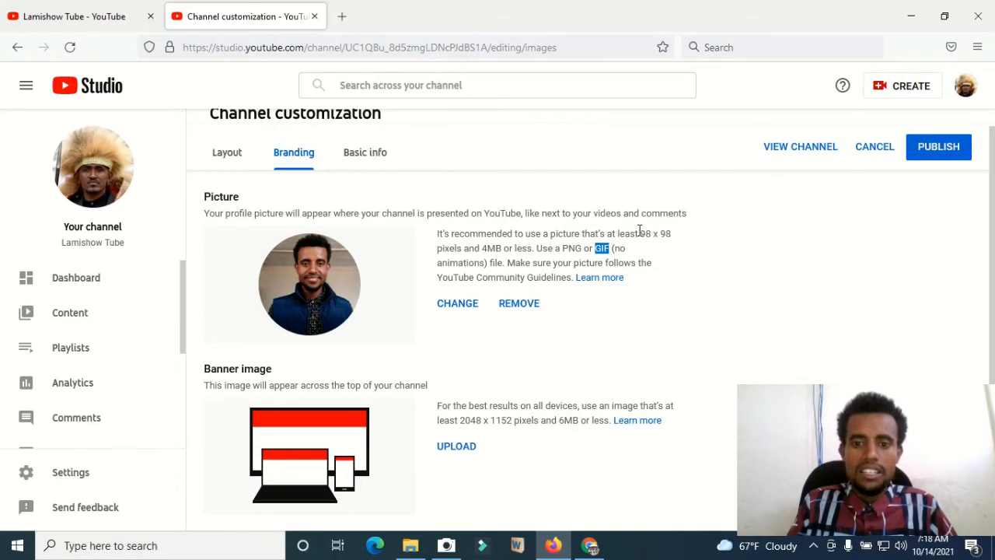
pyautogui.moveTo(641, 233); pyautogui.dragTo(663, 233)
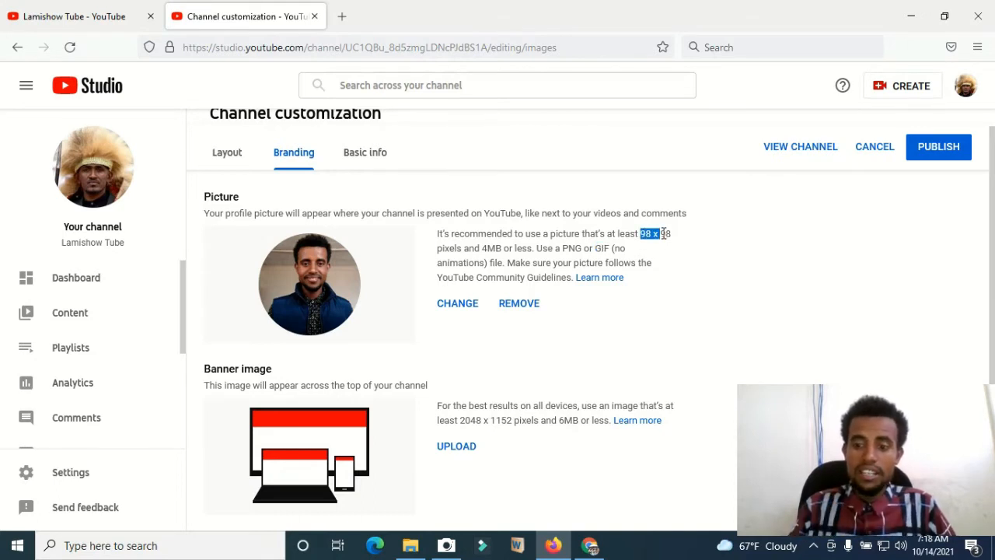
pyautogui.click(663, 233)
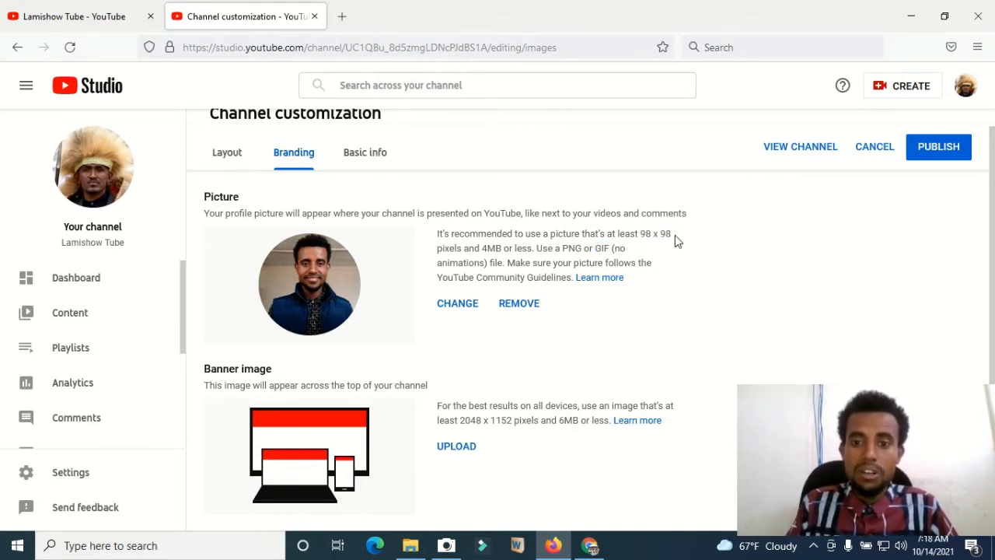
pyautogui.moveTo(670, 234); pyautogui.dragTo(642, 233)
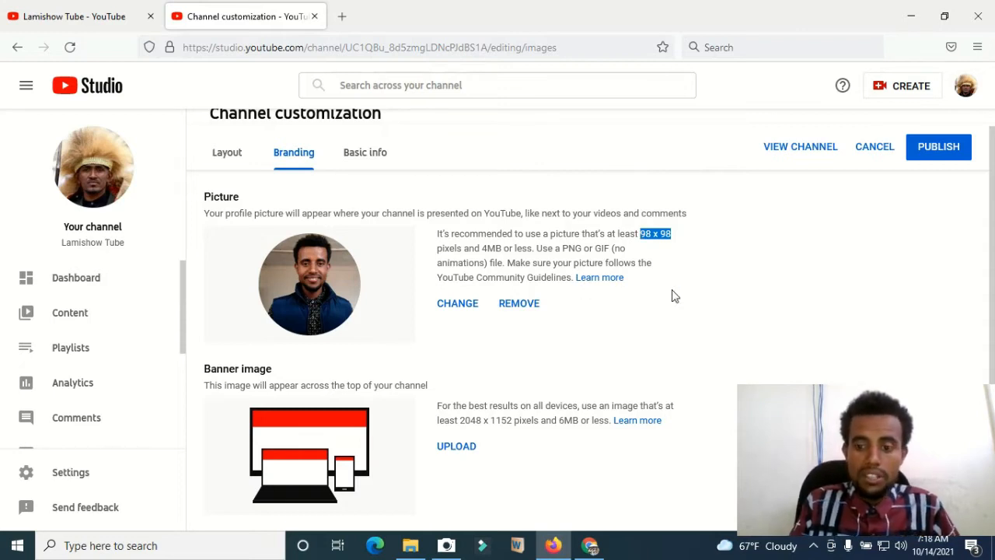
# Search Windows for the Paint app, dismiss the results and return to the profile picture's size recommendation
pyautogui.click(91, 546)
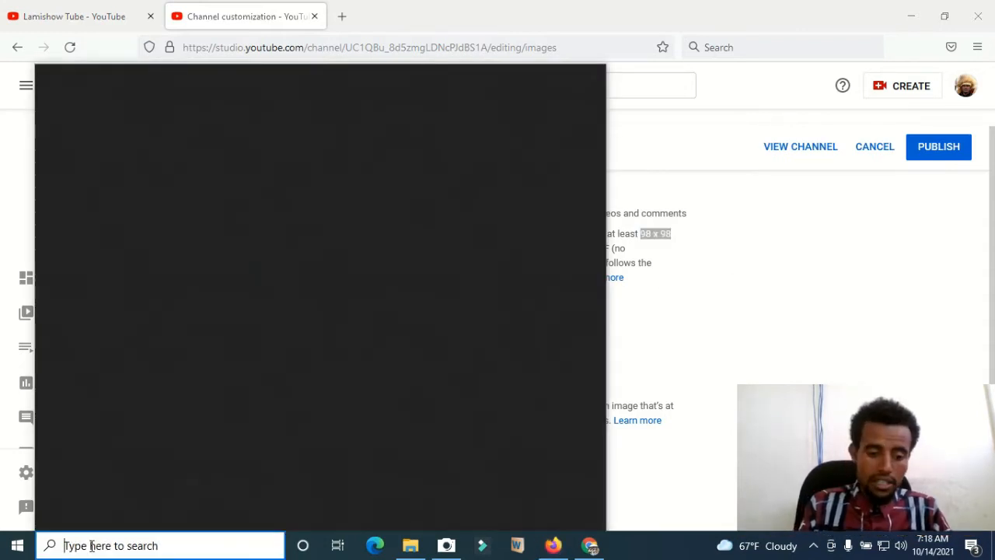
pyautogui.write('paint')
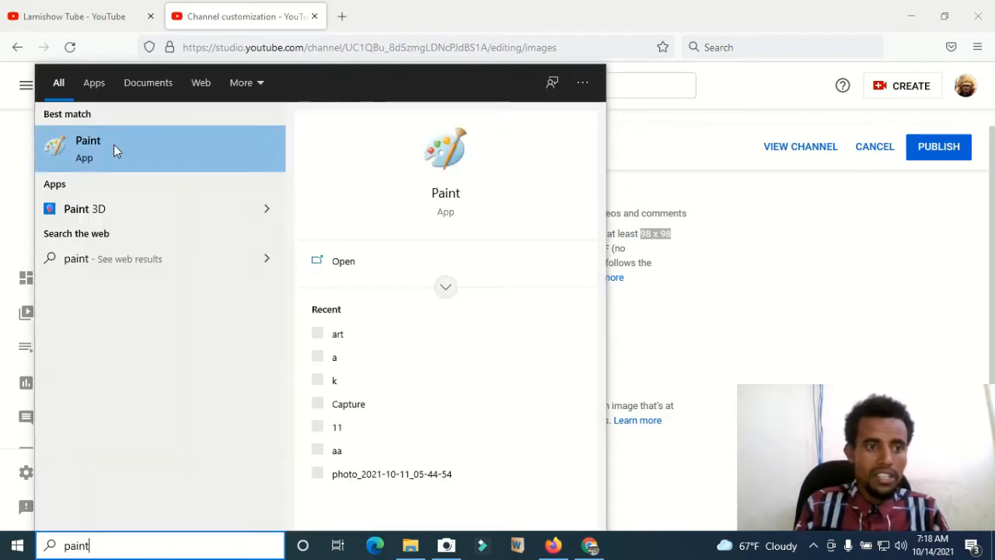
pyautogui.click(742, 223)
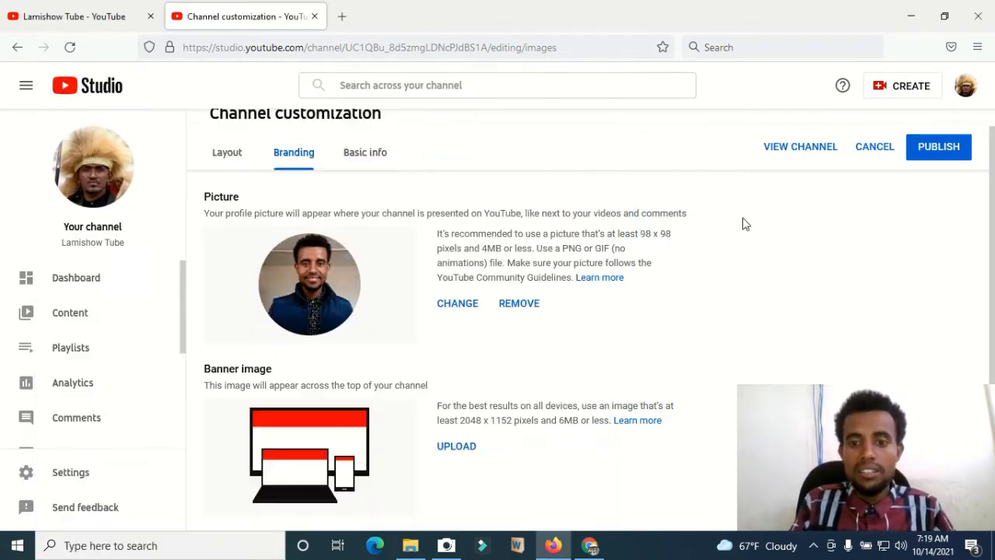
pyautogui.tripleClick(665, 227)
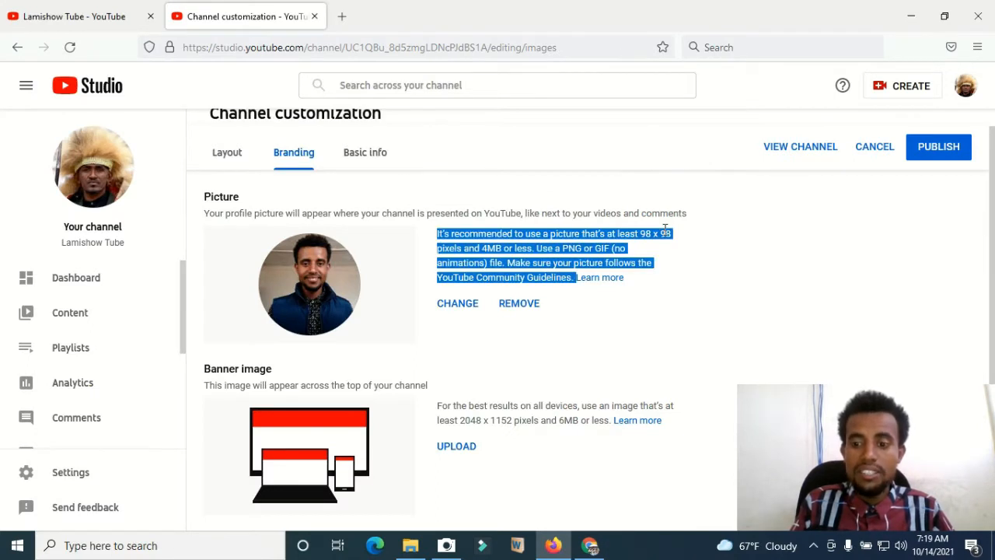
pyautogui.click(665, 228)
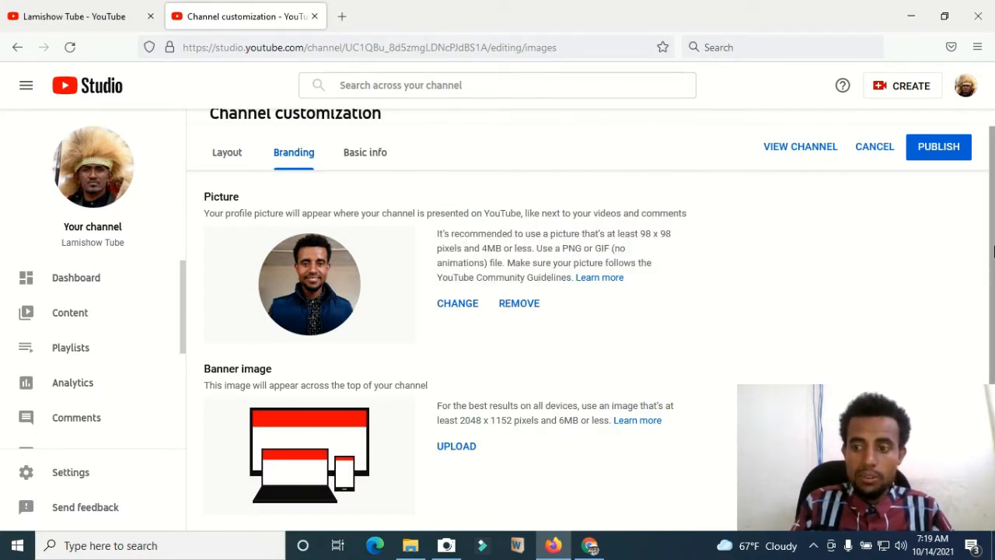
# Examine the Banner image section and its description of where the image appears on the channel
pyautogui.moveTo(994, 250); pyautogui.dragTo(994, 315)
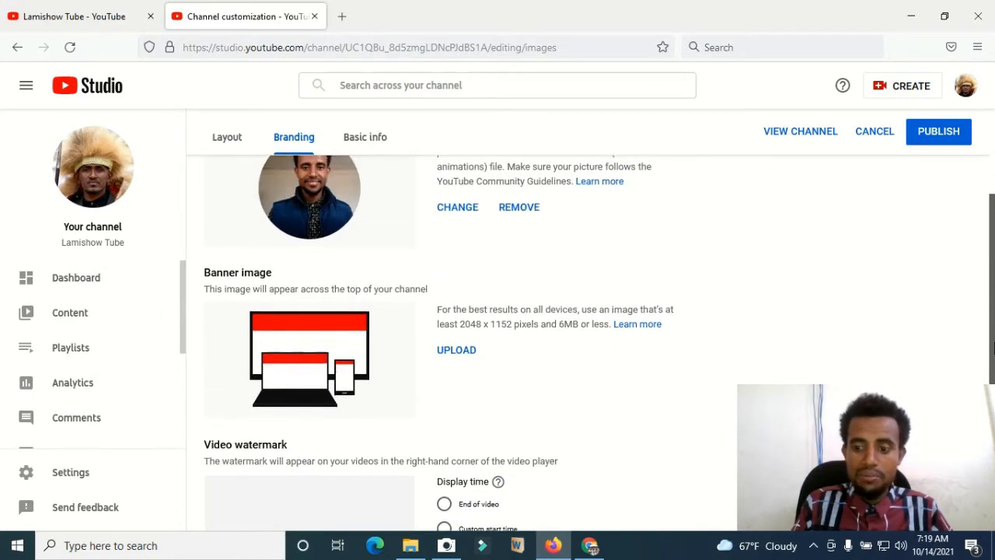
pyautogui.moveTo(994, 348); pyautogui.dragTo(994, 317)
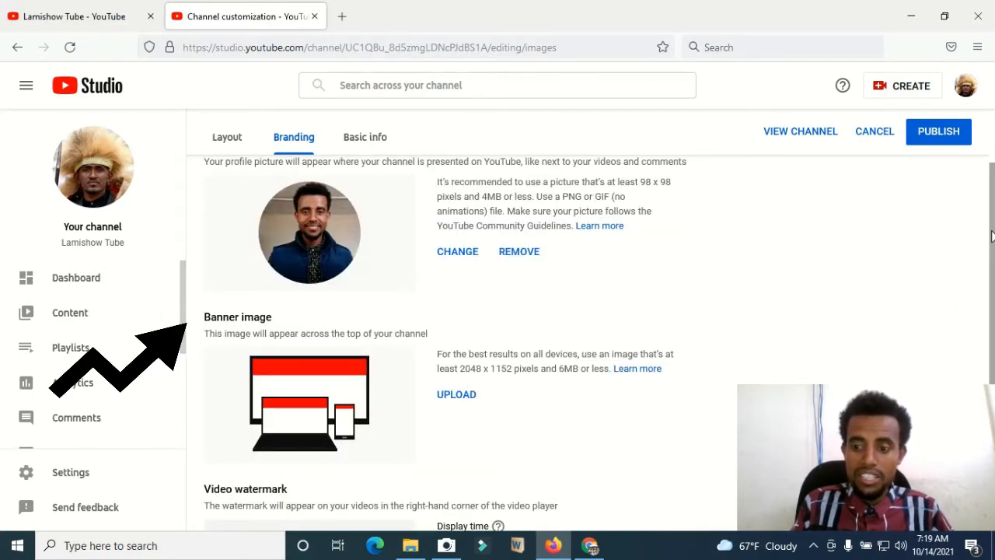
pyautogui.moveTo(993, 235); pyautogui.dragTo(994, 293)
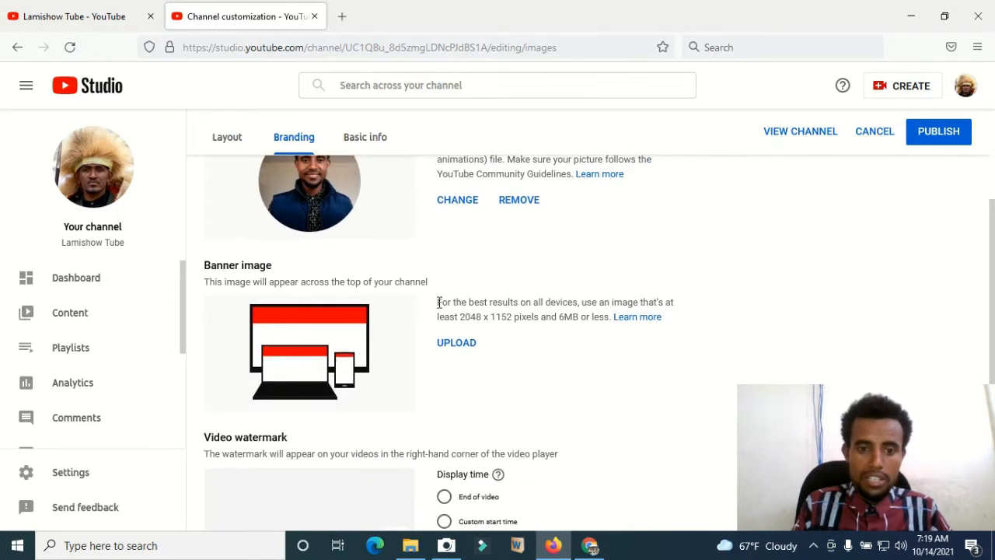
pyautogui.moveTo(440, 302); pyautogui.dragTo(455, 303)
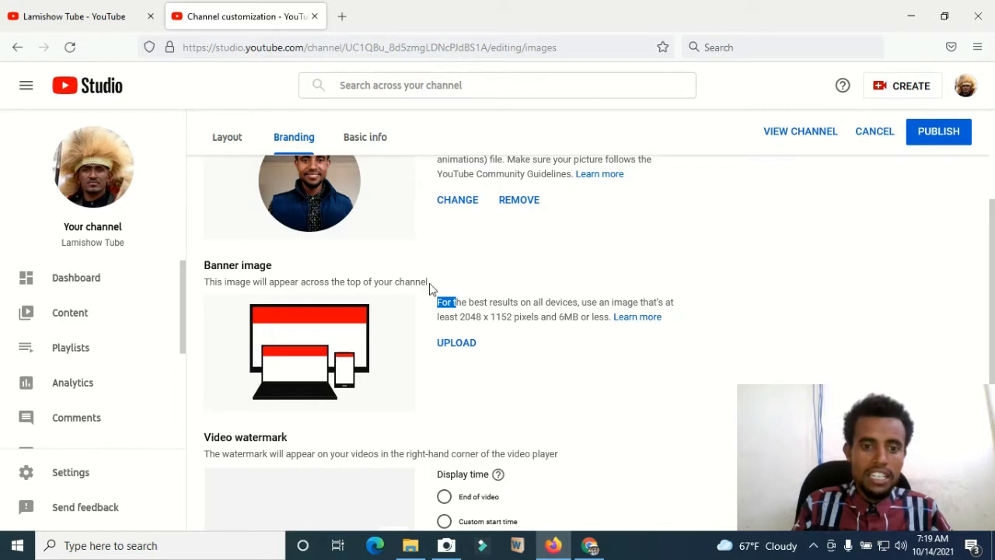
pyautogui.moveTo(430, 285); pyautogui.dragTo(206, 285)
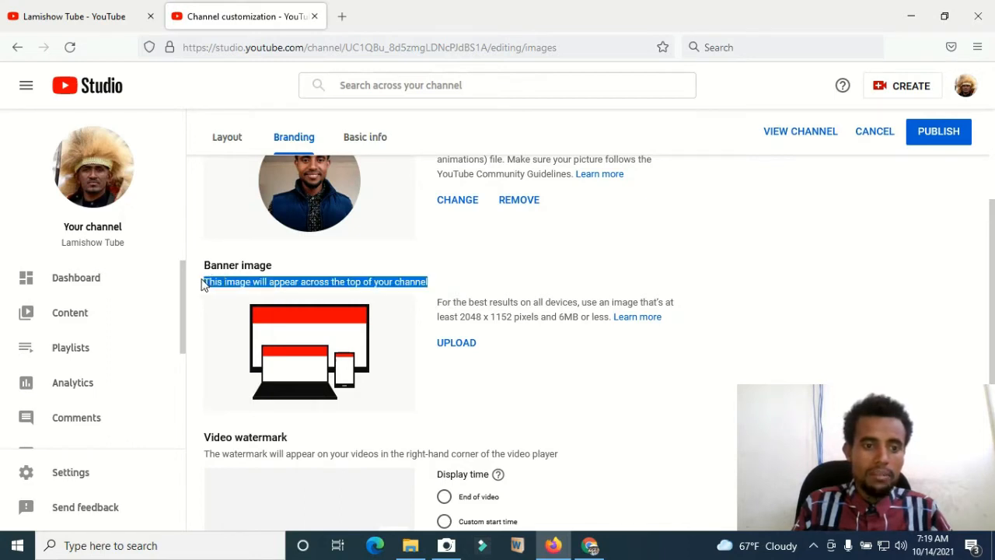
# Examine the banner's recommended dimensions and file-size limit, and view the Desktop images offered for the banner upload without choosing one
pyautogui.tripleClick(472, 303)
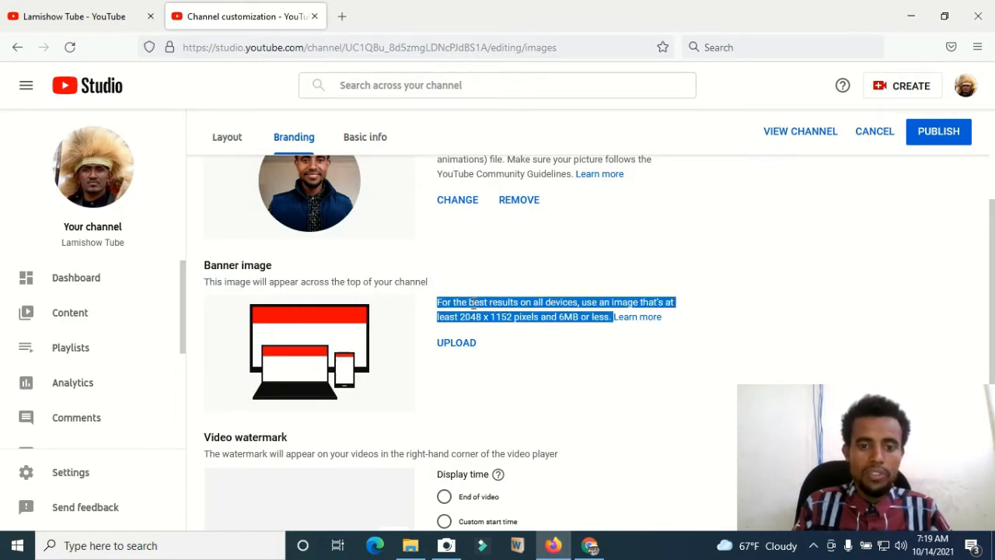
pyautogui.click(549, 308)
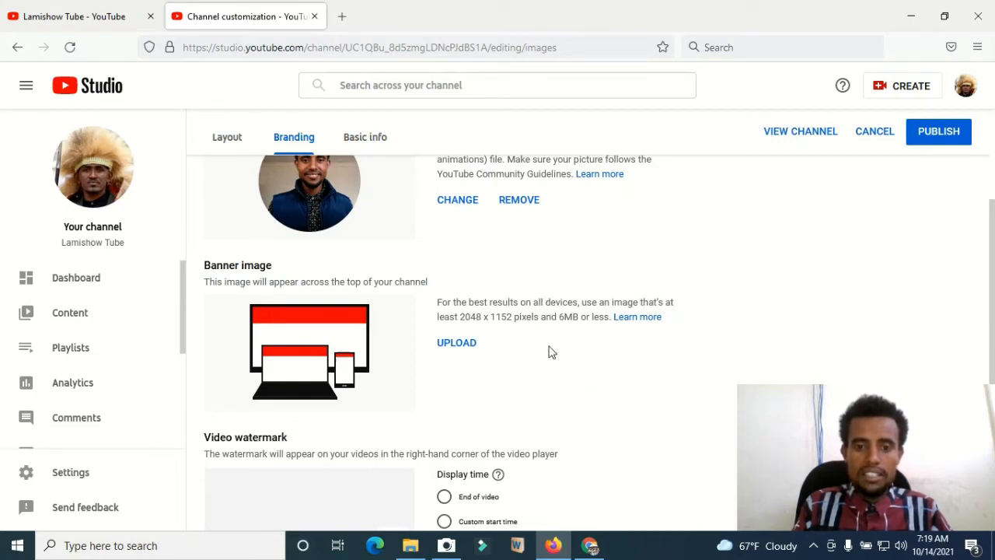
pyautogui.moveTo(459, 316); pyautogui.dragTo(594, 303)
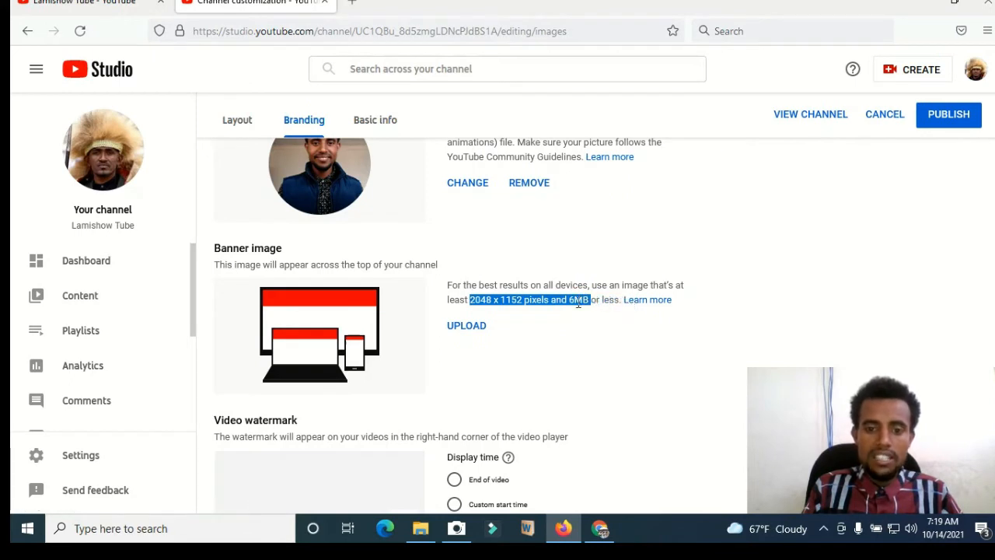
pyautogui.click(578, 303)
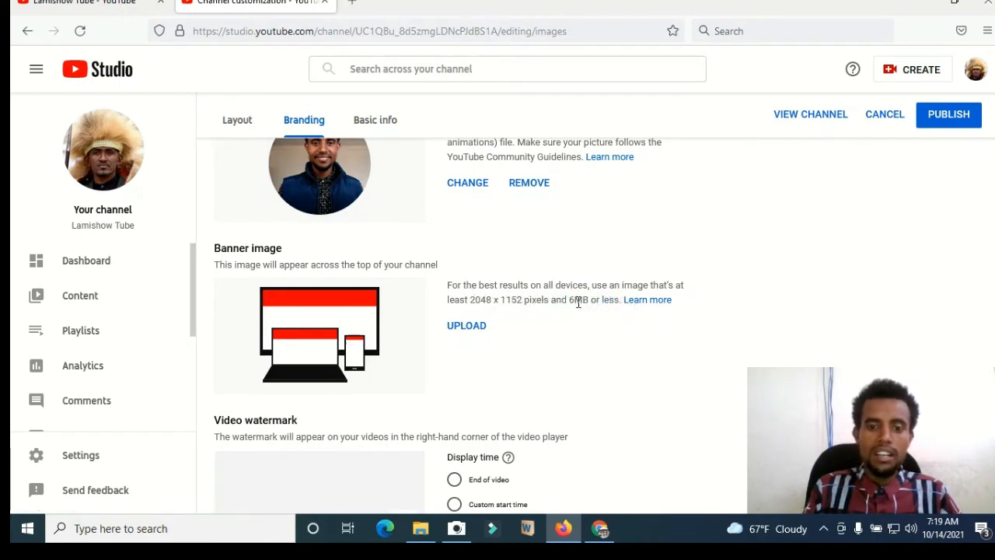
pyautogui.tripleClick(578, 304)
pyautogui.click(534, 299)
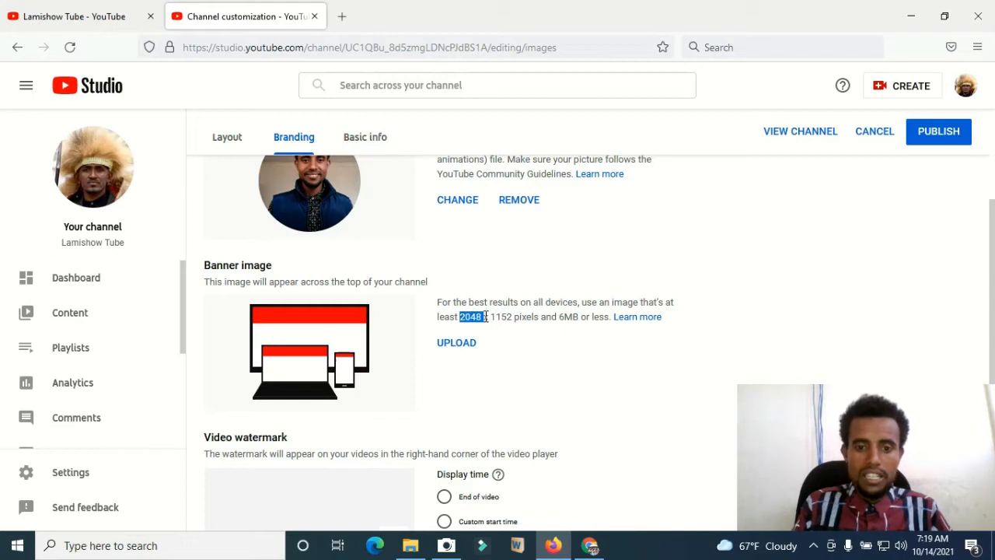
pyautogui.moveTo(493, 317)
pyautogui.mouseDown()
pyautogui.moveTo(548, 317)
pyautogui.moveTo(483, 315)
pyautogui.mouseUp()
pyautogui.click(513, 314)
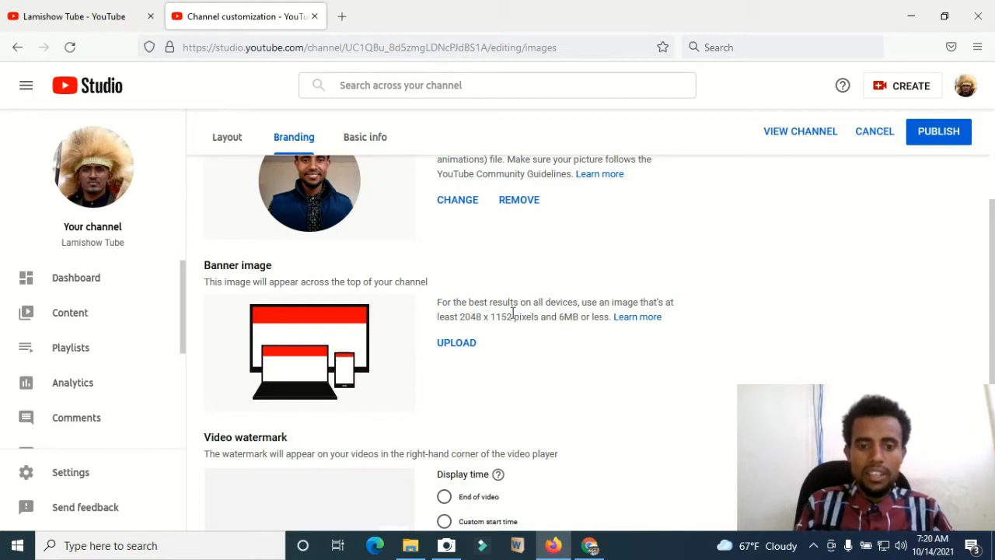
pyautogui.click(458, 343)
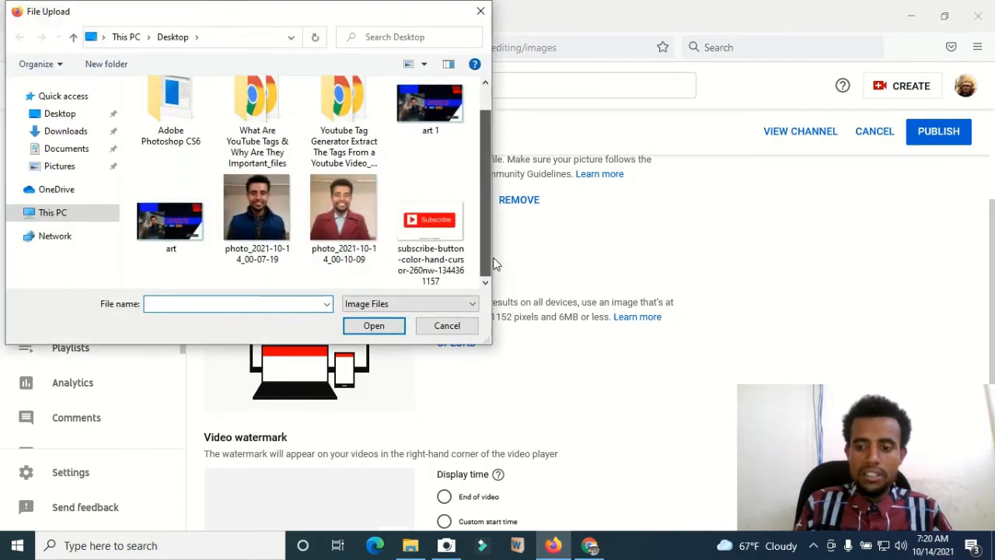
pyautogui.click(480, 11)
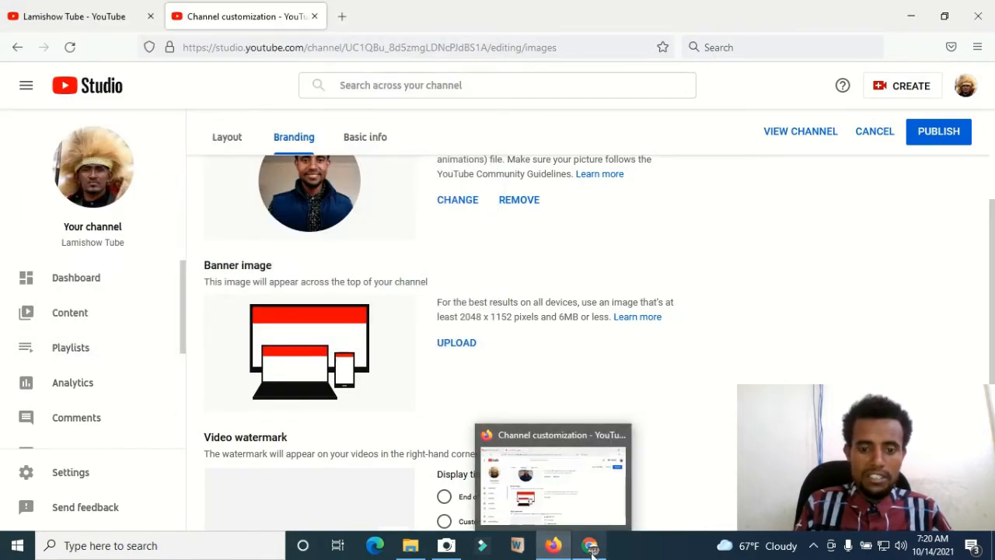
# Check the public channel page's header and try to upload the art 1 image from the Desktop as the banner
pyautogui.click(589, 545)
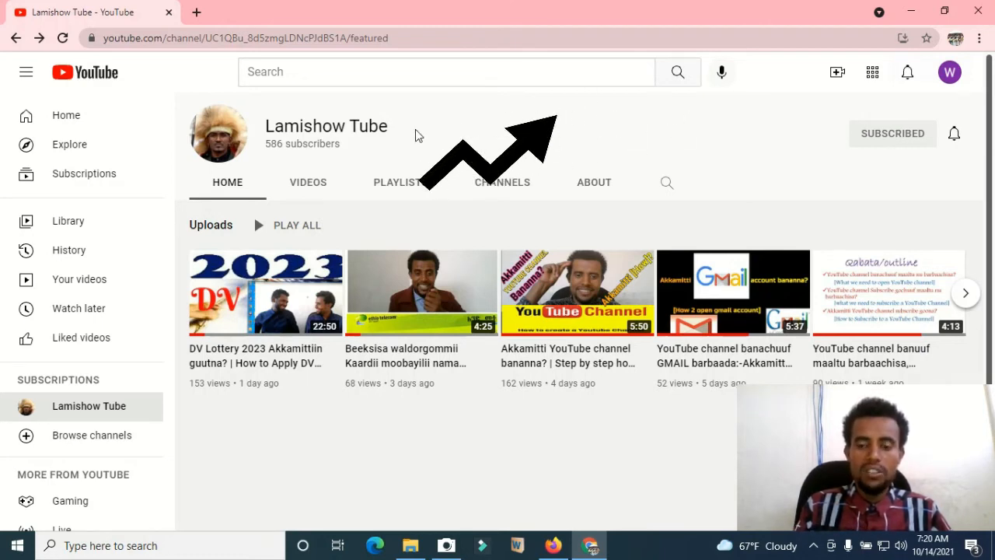
pyautogui.click(553, 545)
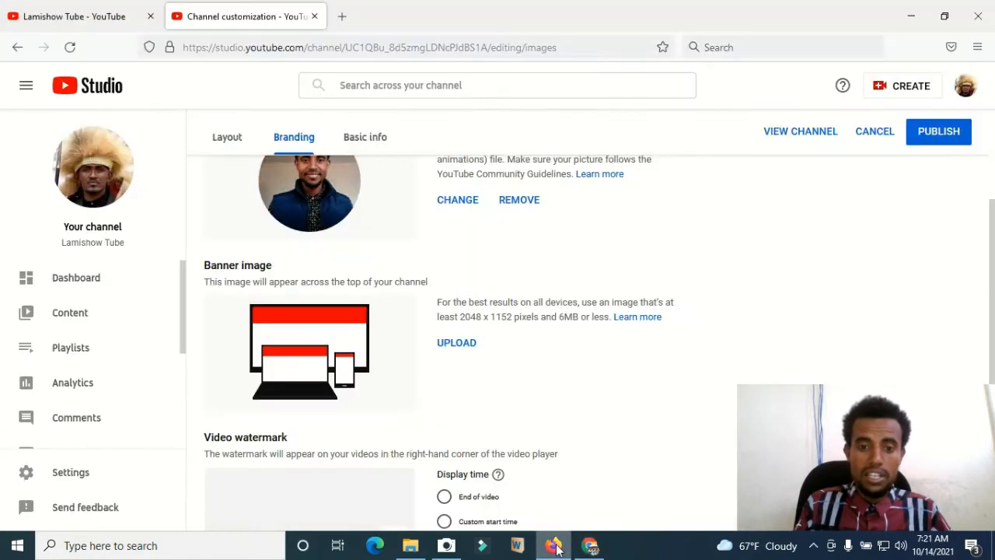
pyautogui.click(459, 342)
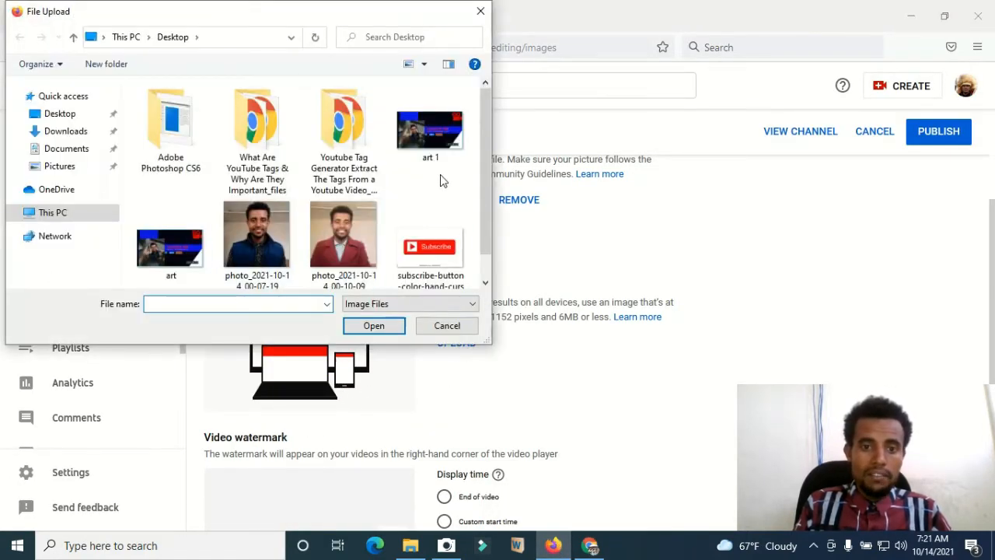
pyautogui.moveTo(489, 110); pyautogui.dragTo(489, 129)
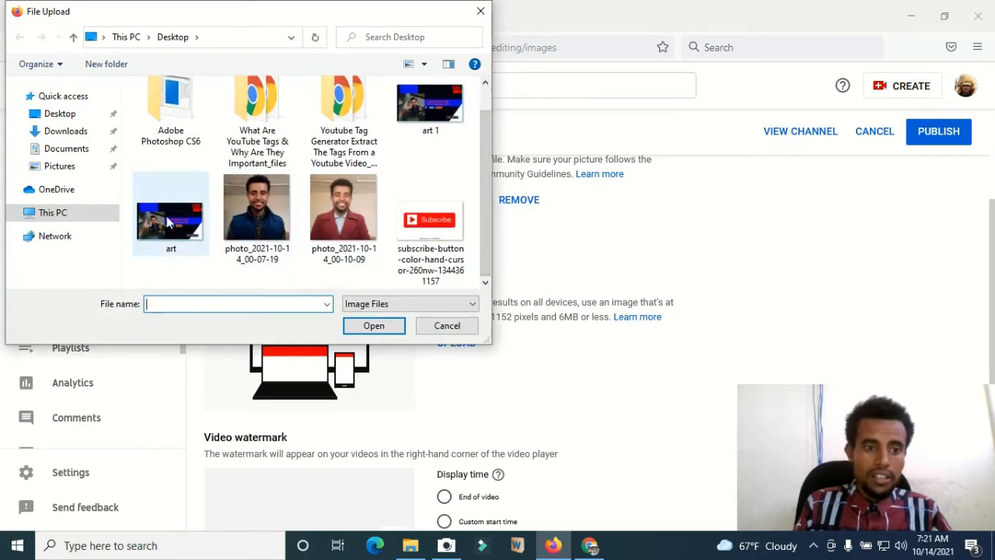
pyautogui.doubleClick(430, 133)
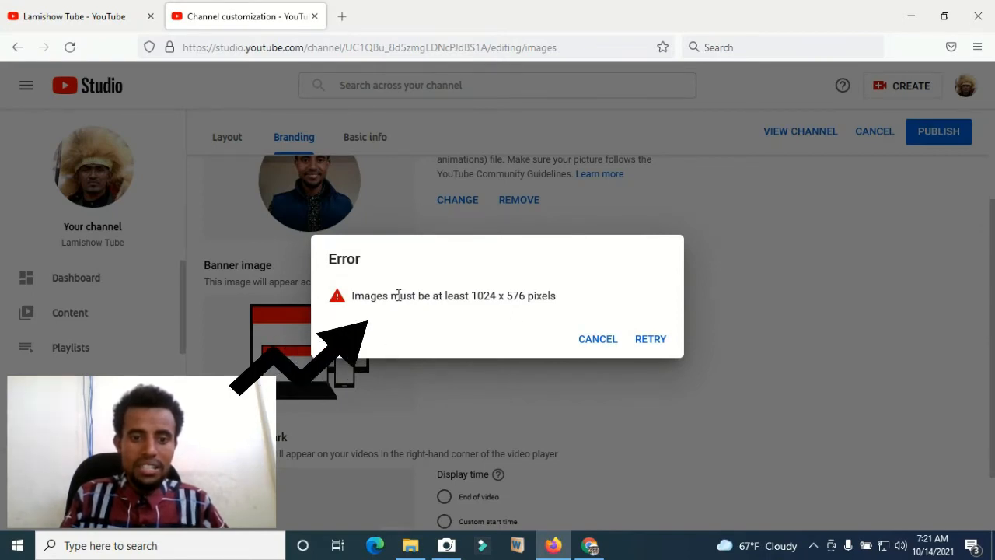
# Examine the minimum pixel dimensions stated in the banner upload error and dismiss the error without retrying
pyautogui.tripleClick(483, 296)
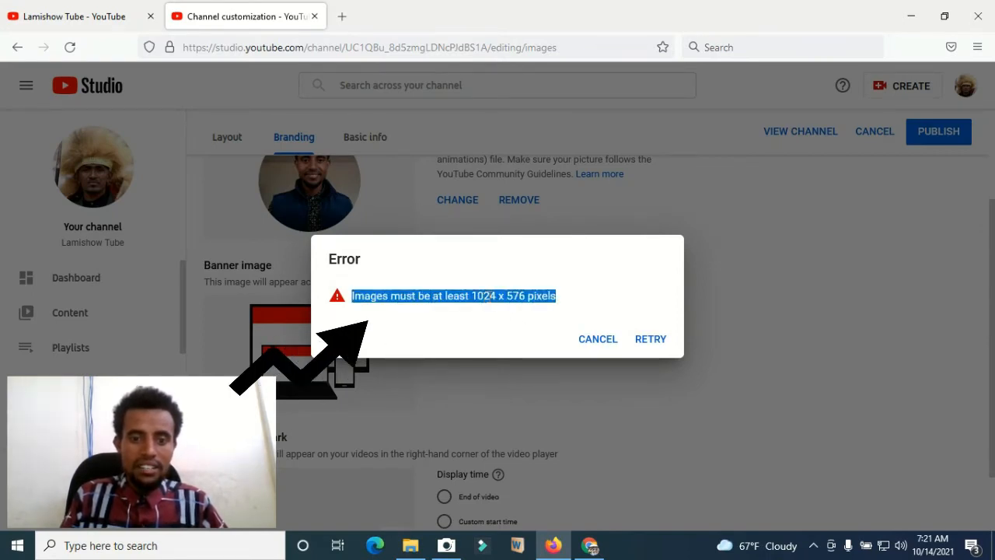
pyautogui.click(490, 297)
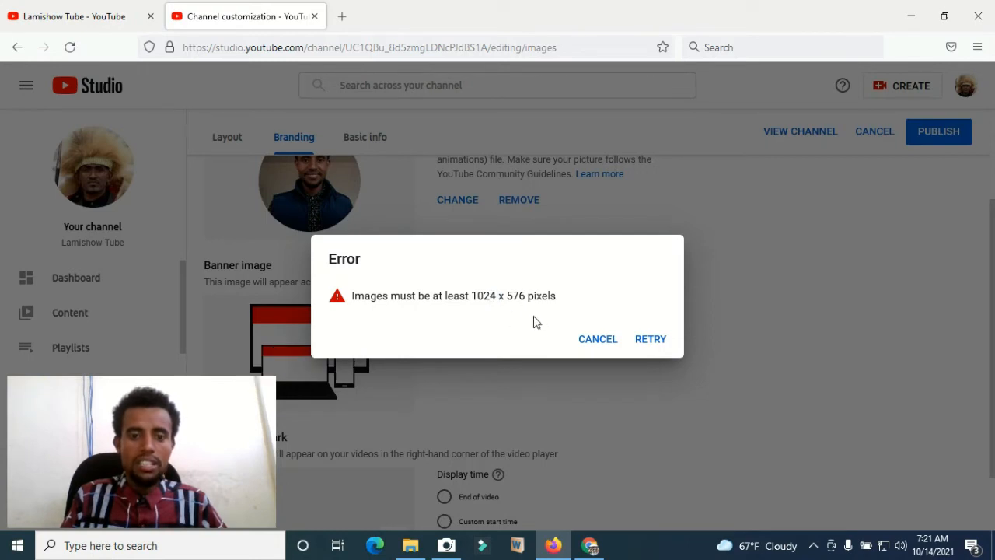
pyautogui.doubleClick(485, 296)
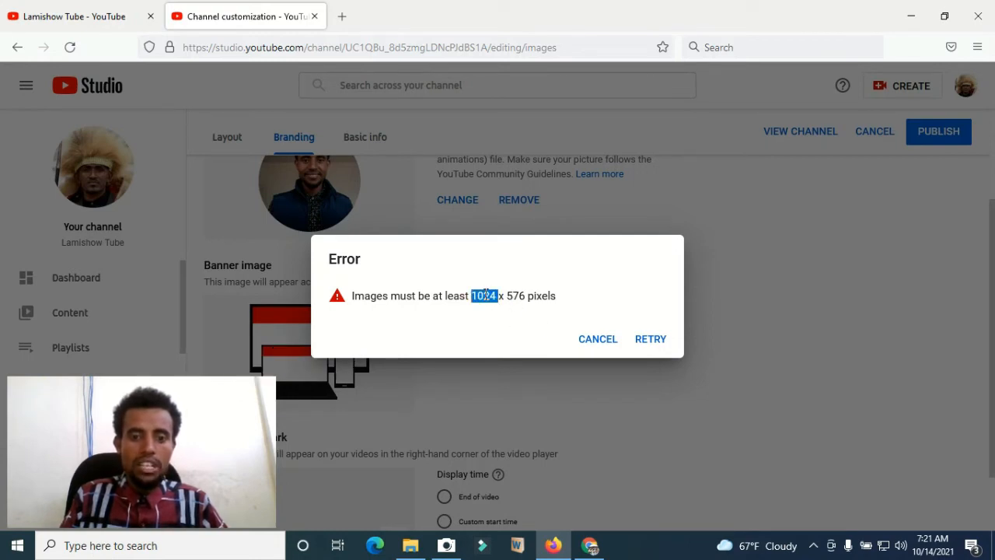
pyautogui.click(518, 300)
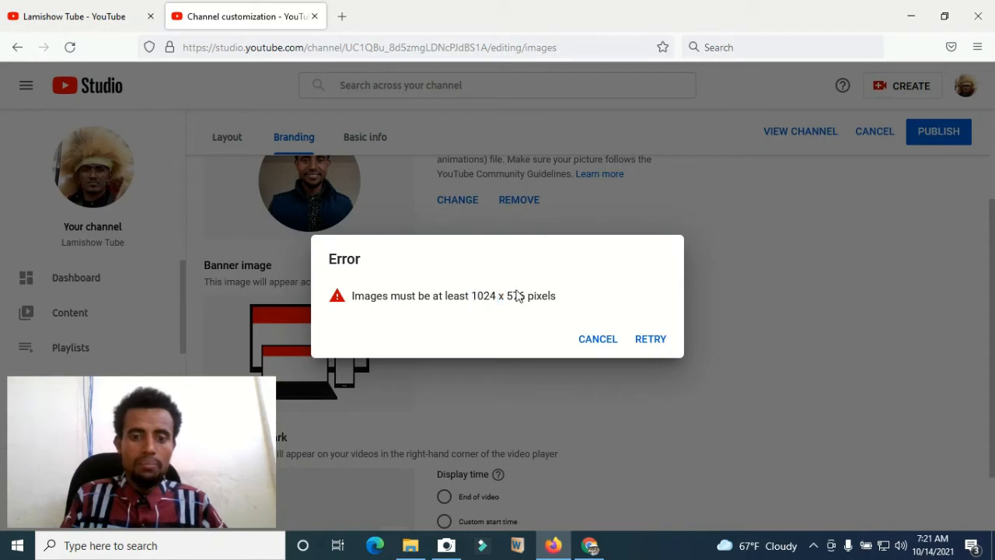
pyautogui.doubleClick(517, 296)
pyautogui.click(522, 302)
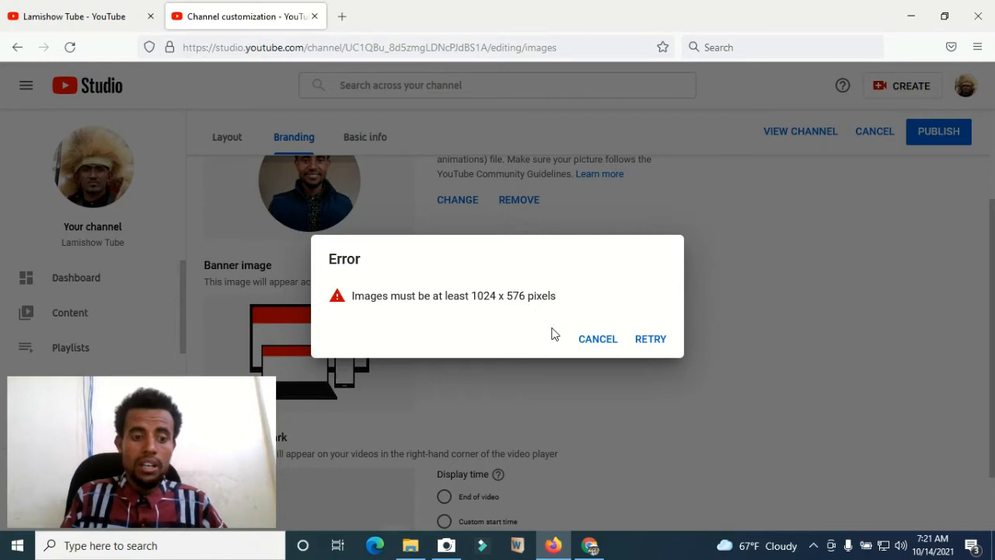
pyautogui.click(599, 342)
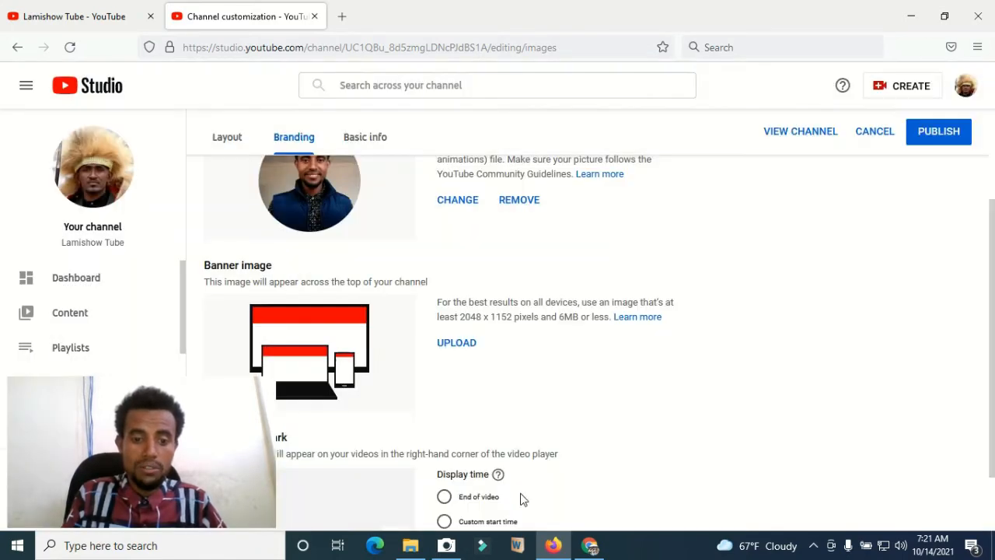
pyautogui.moveTo(233, 415); pyautogui.dragTo(944, 425)
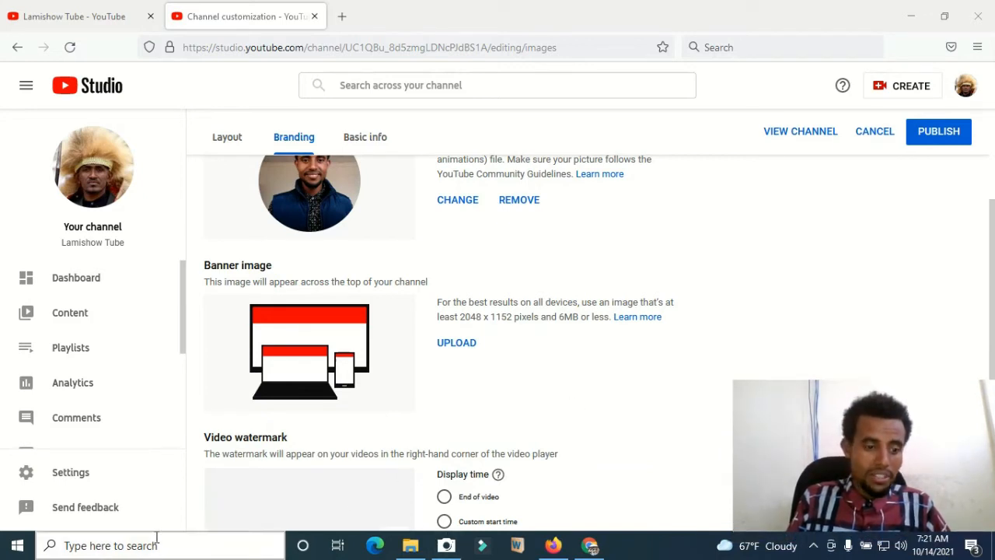
# Search Windows for "paint" and open the Paint app with a blank canvas
pyautogui.click(129, 545)
pyautogui.write('pa')
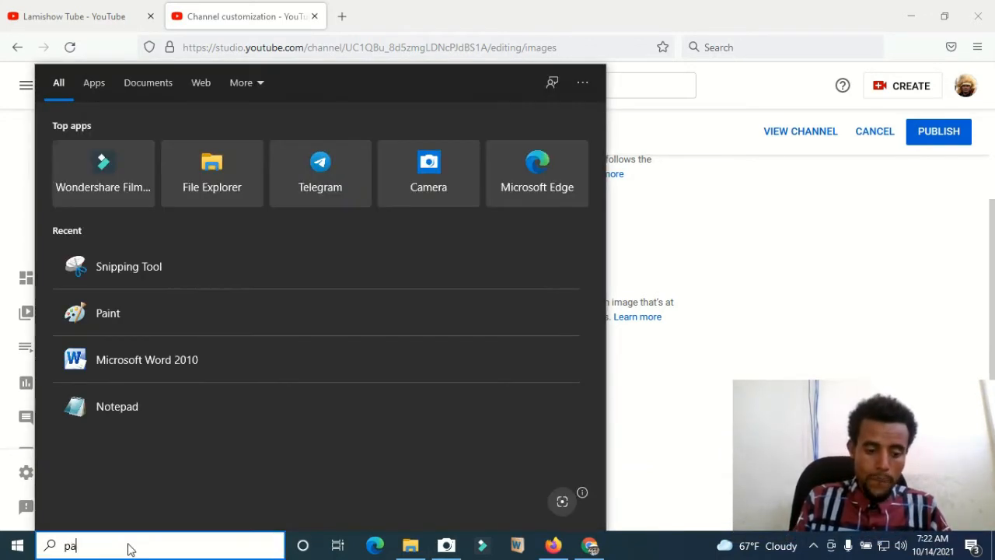
pyautogui.write('int')
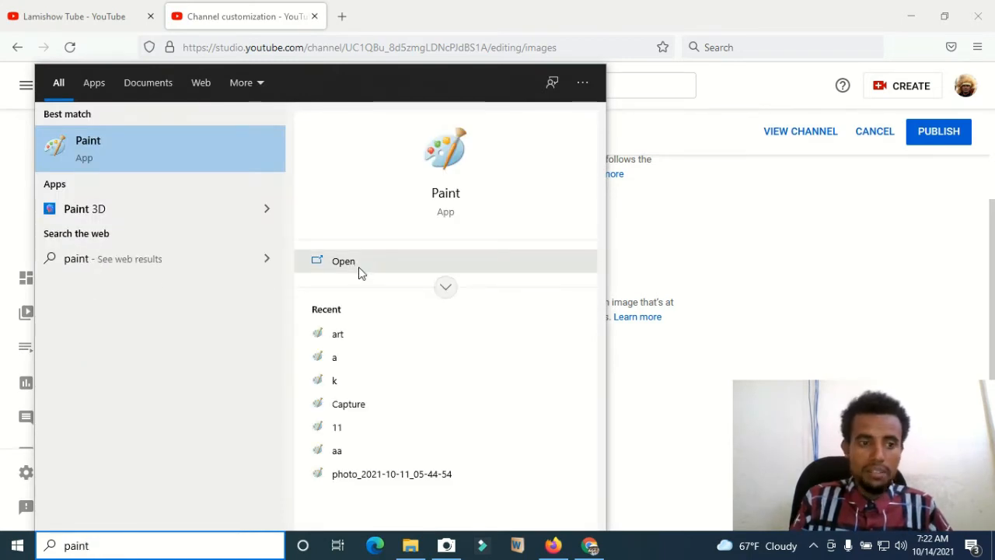
pyautogui.click(108, 147)
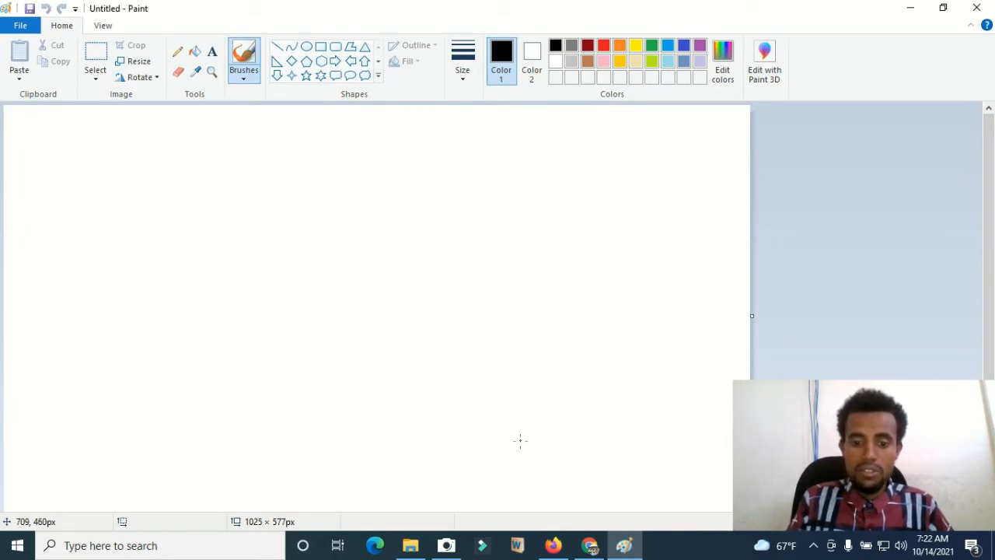
# Switch from Paint to the web browser and load the Canva website in a new tab
pyautogui.moveTo(555, 547)
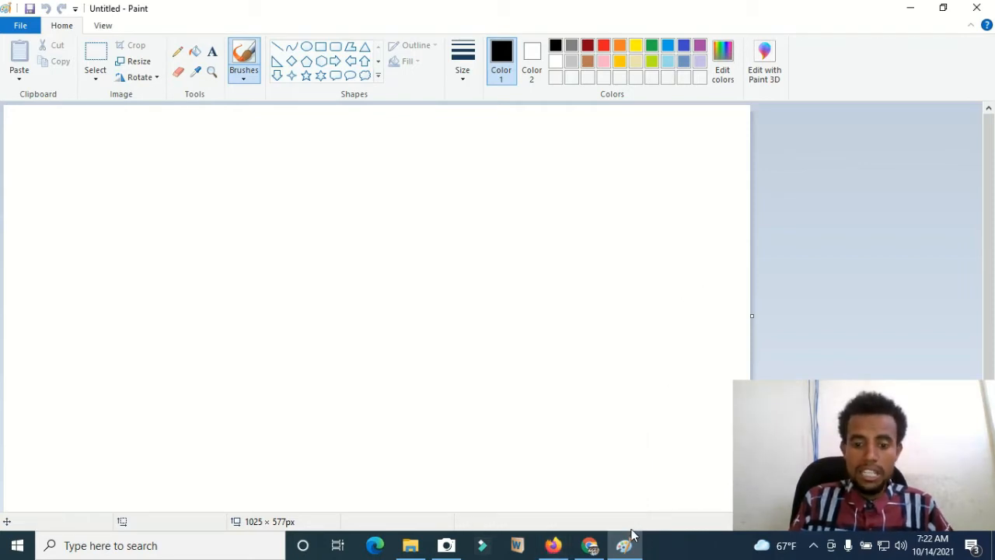
pyautogui.click(590, 546)
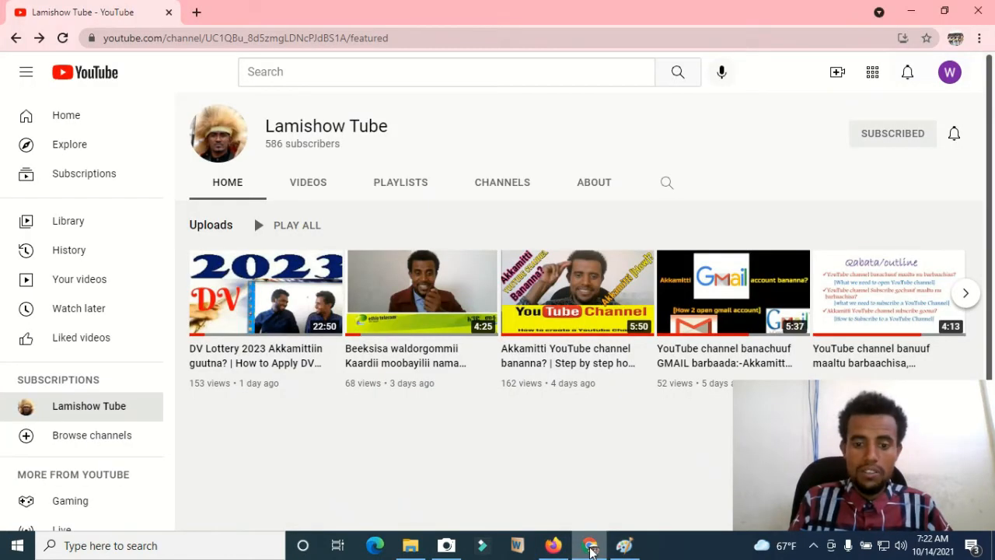
pyautogui.click(197, 14)
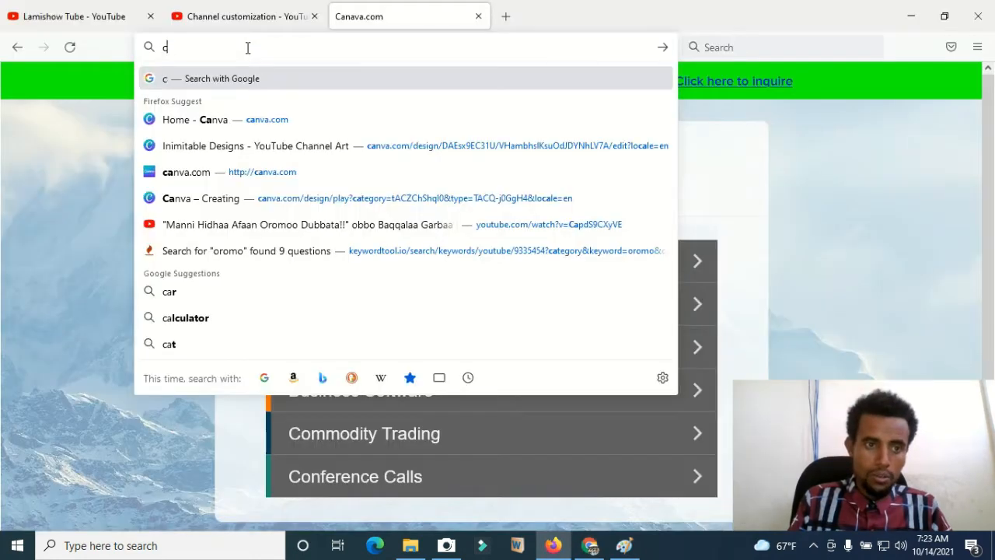
pyautogui.press('BackSpace')
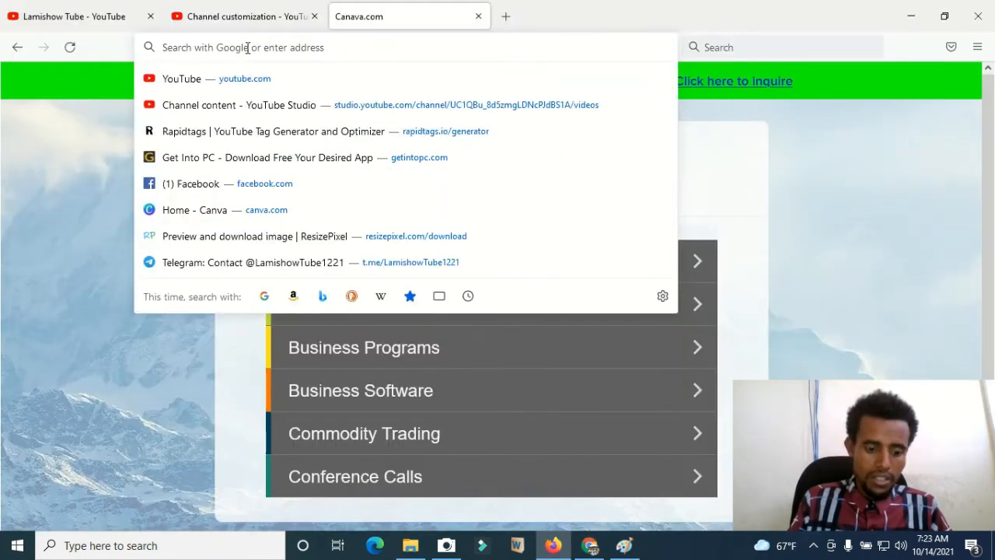
pyautogui.write('canva')
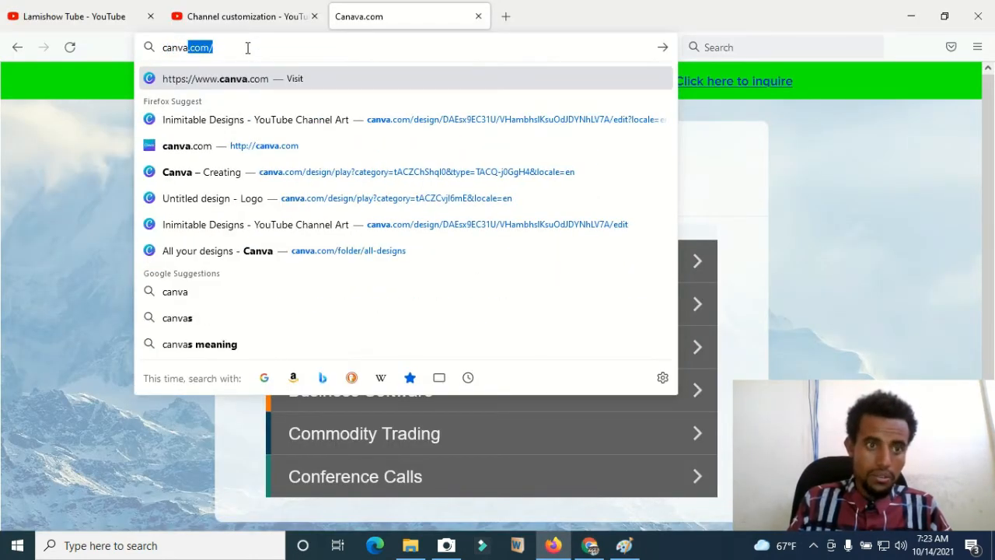
pyautogui.press('Return')
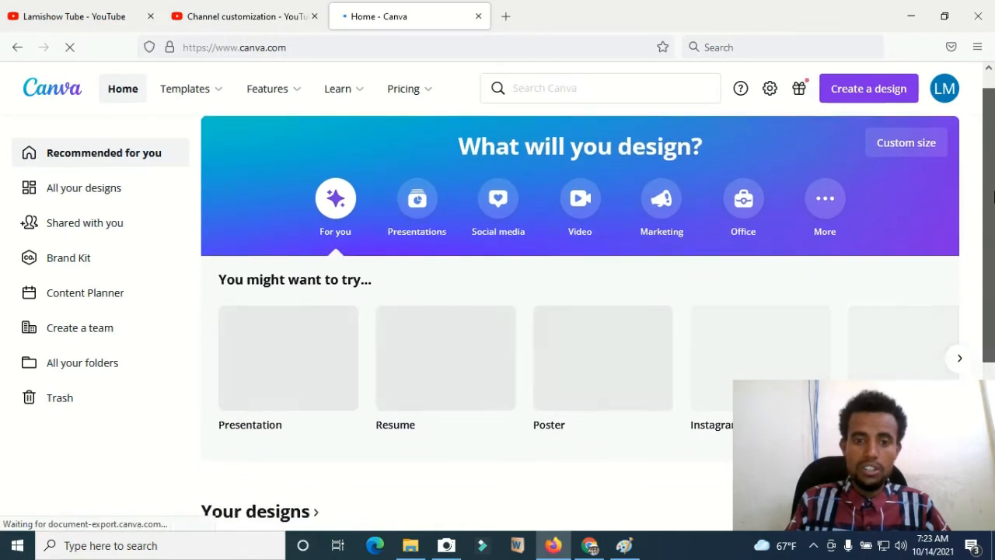
# Search Canva for "youtube channel art" templates
pyautogui.scroll(-1, 994, 218)
pyautogui.moveTo(993, 240); pyautogui.dragTo(994, 160)
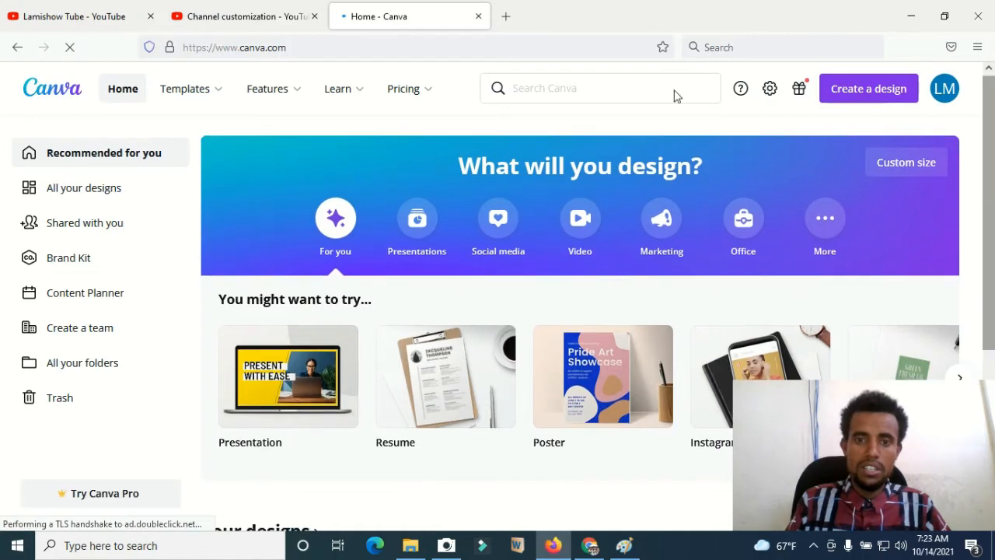
pyautogui.click(566, 89)
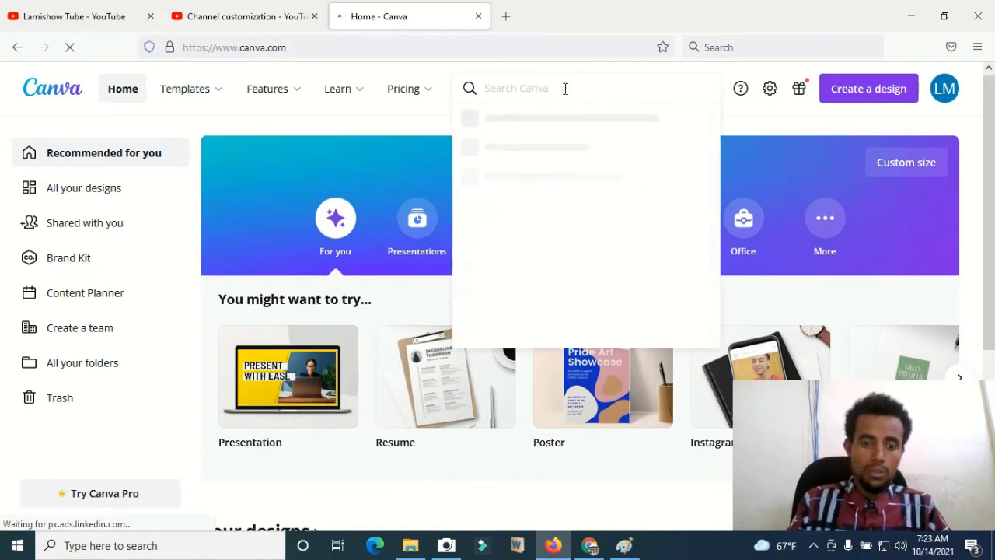
pyautogui.write('you')
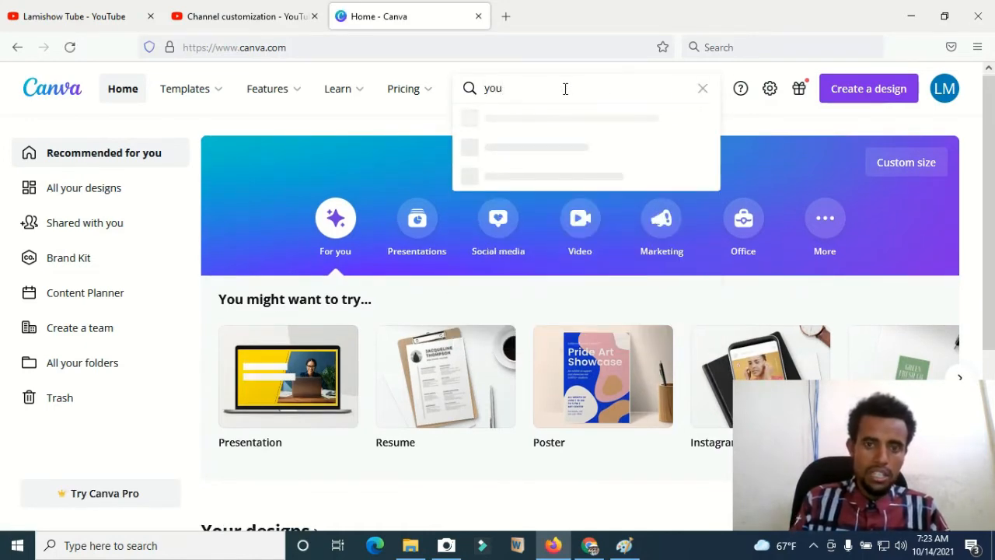
pyautogui.write('tube channel')
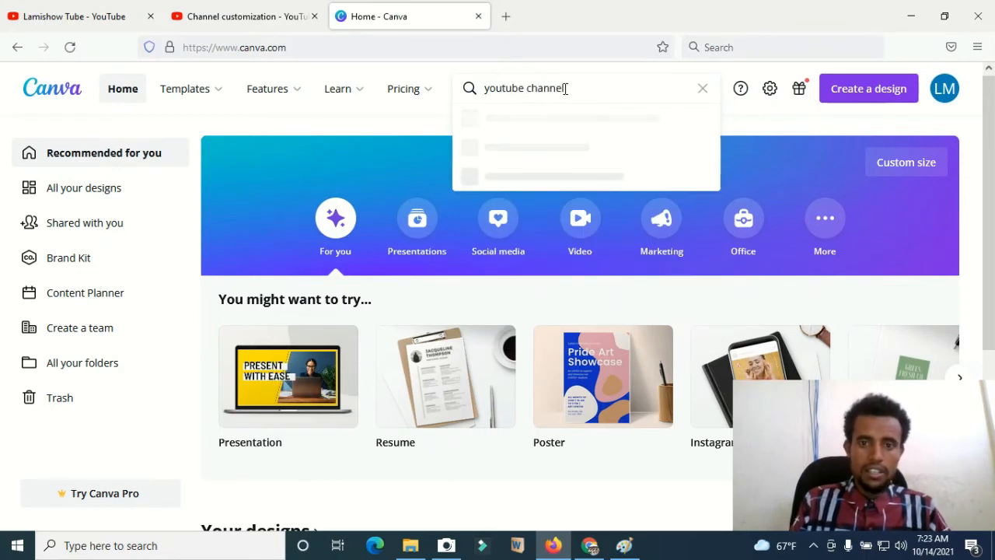
pyautogui.write(' art')
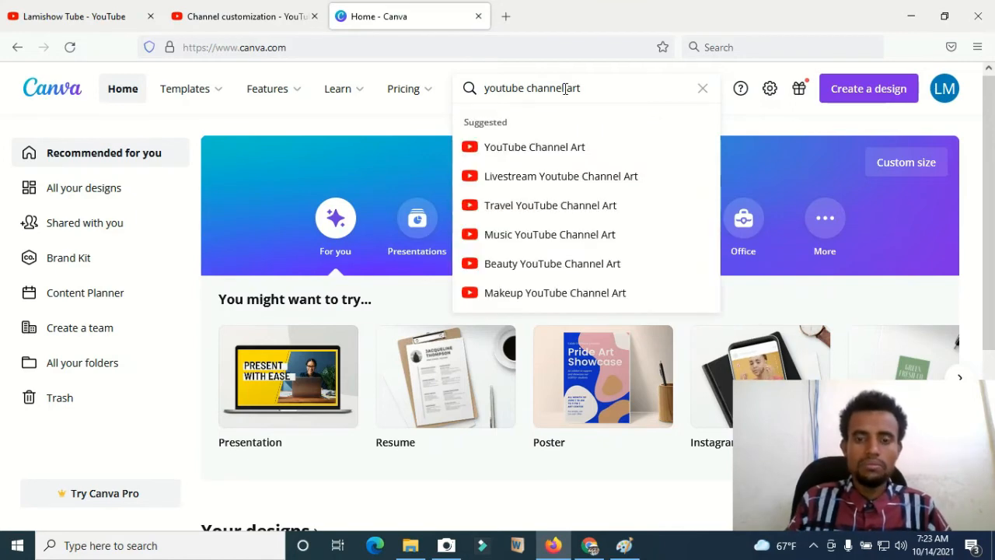
pyautogui.press('Return')
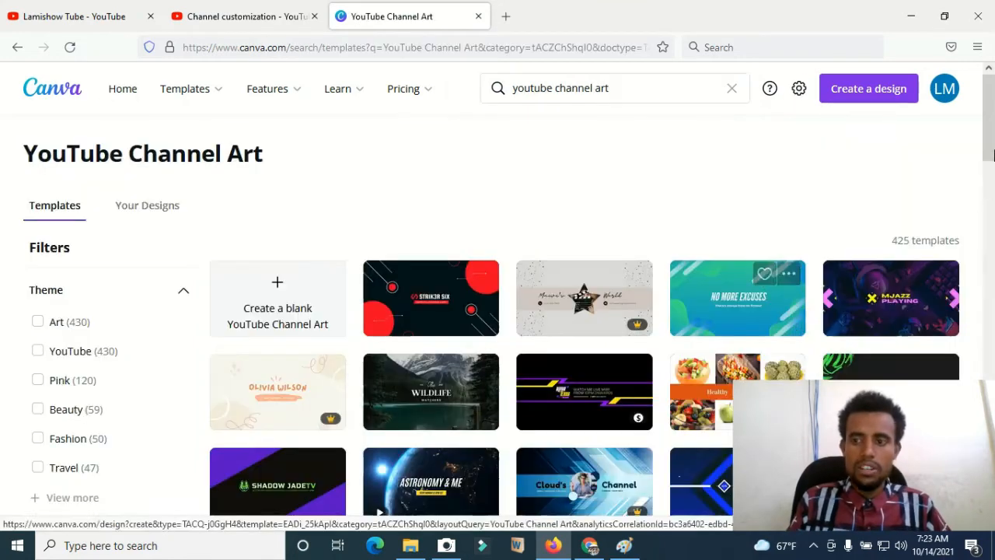
# Browse the YouTube Channel Art templates and open the pink and red Minimalist Moira design for editing
pyautogui.scroll(-3, 991, 160)
pyautogui.moveTo(991, 159); pyautogui.dragTo(992, 266)
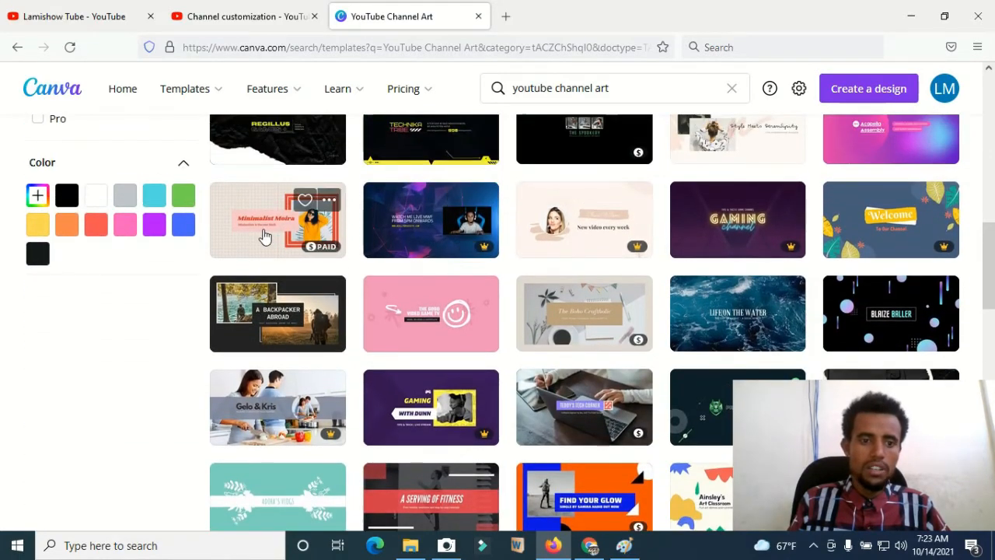
pyautogui.click(262, 234)
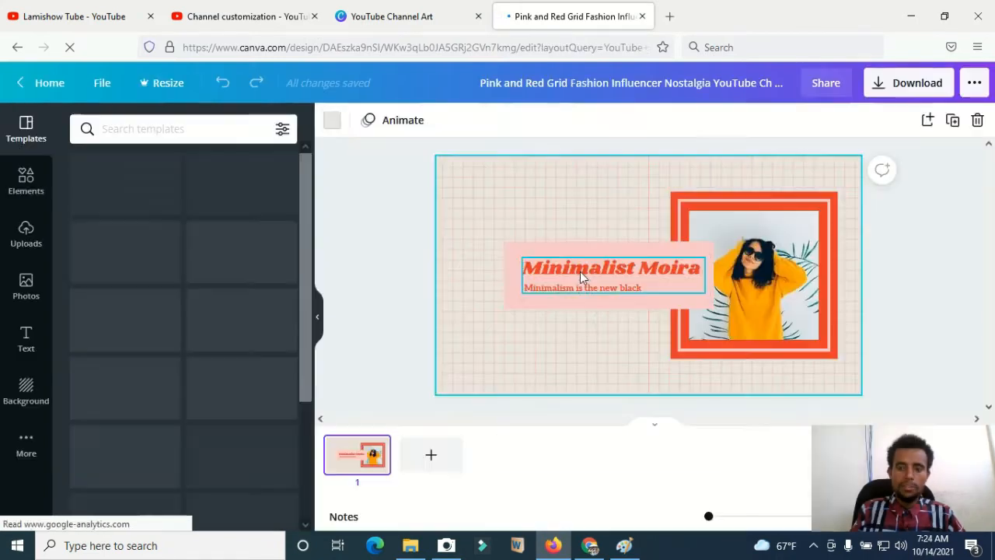
# Replace the banner's Minimalist Moira title with "lamishow tube"
pyautogui.click(595, 276)
pyautogui.doubleClick(607, 268)
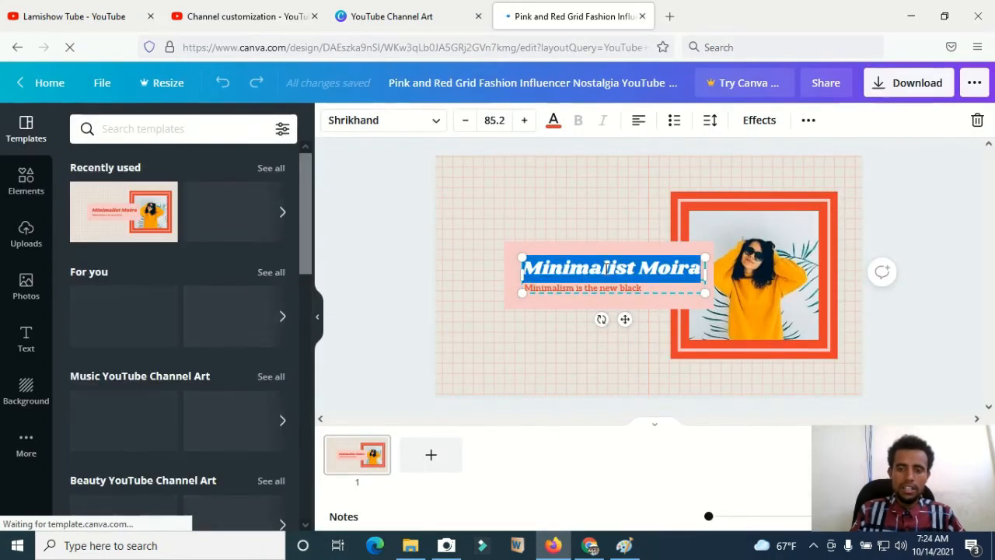
pyautogui.write('lamish')
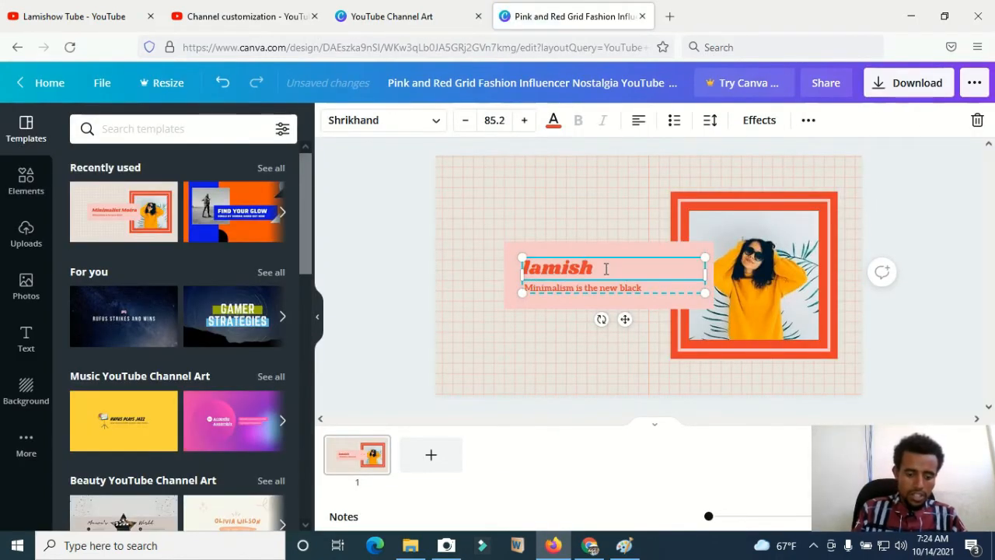
pyautogui.write('ow tube')
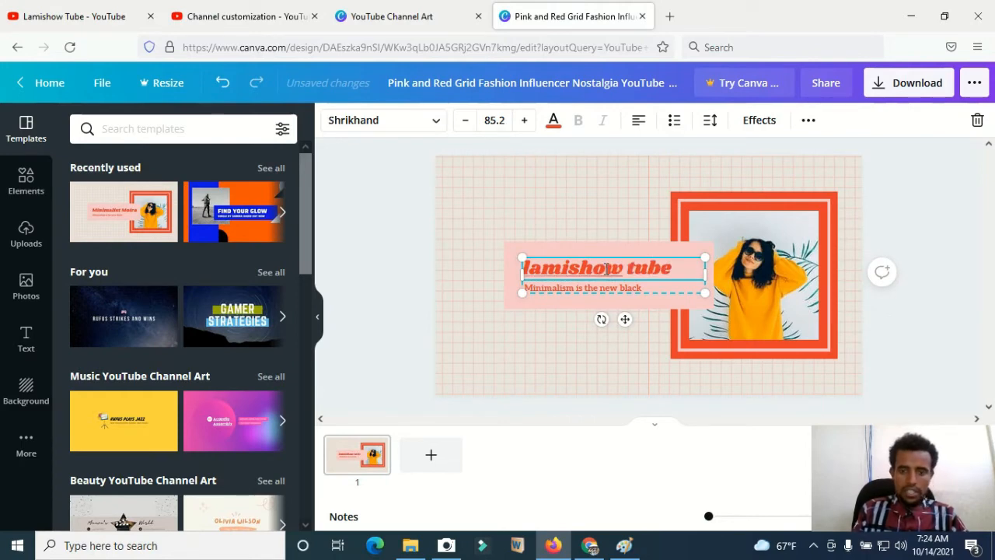
# Increase the "lamishow tube" title's font size past 99.2 so the text fills the width of its box
pyautogui.click(524, 120)
pyautogui.click(525, 121)
pyautogui.click(525, 121)
pyautogui.click(524, 121)
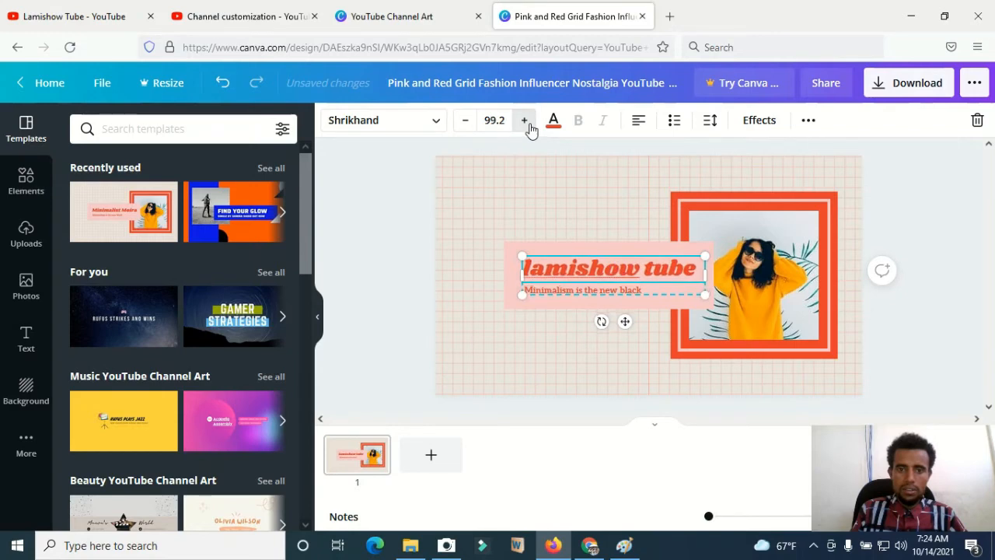
pyautogui.click(525, 121)
# Move the pink panel to the banner's left edge and replace the tagline under the title with "hhhhhhh kkdsjjjfd"
pyautogui.moveTo(552, 245); pyautogui.dragTo(485, 236)
pyautogui.doubleClick(573, 288)
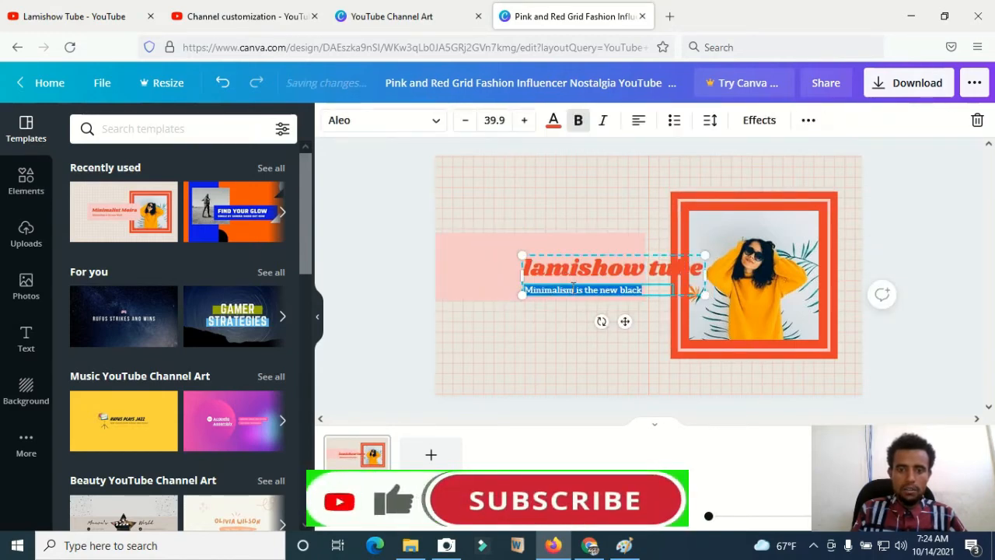
pyautogui.write('hhhhhhh kkdsjjjfd')
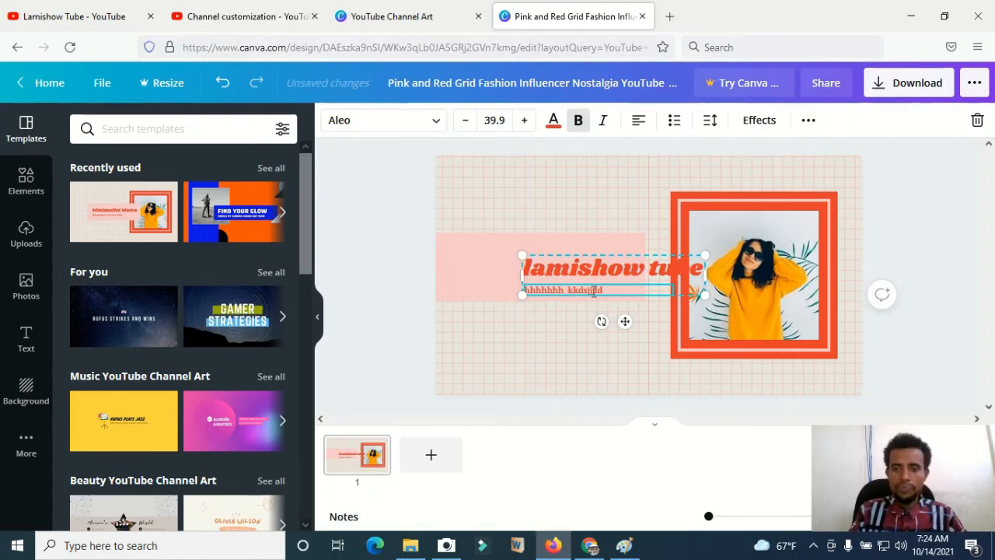
# Add the uploaded portrait photo to the banner and move it over the framed picture of the woman
pyautogui.click(752, 285)
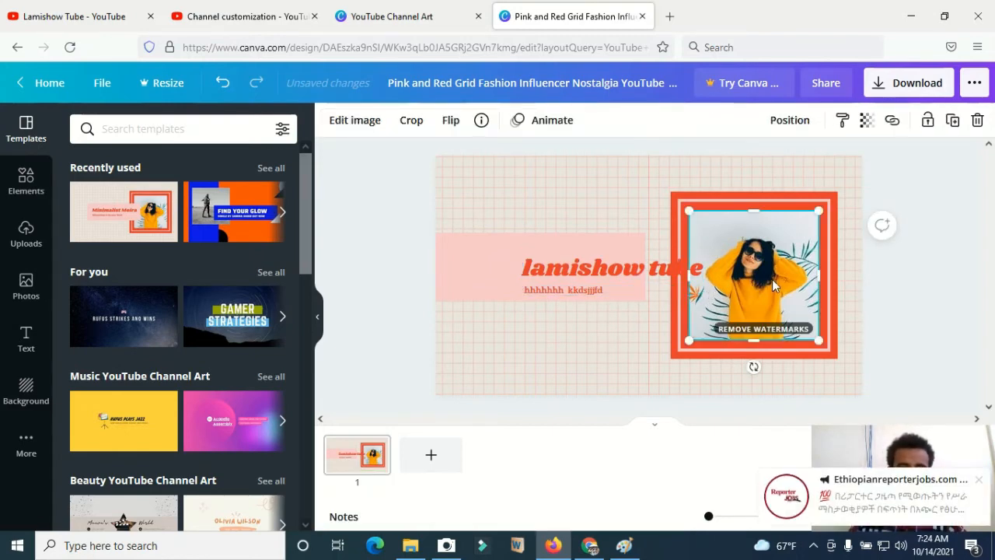
pyautogui.click(26, 235)
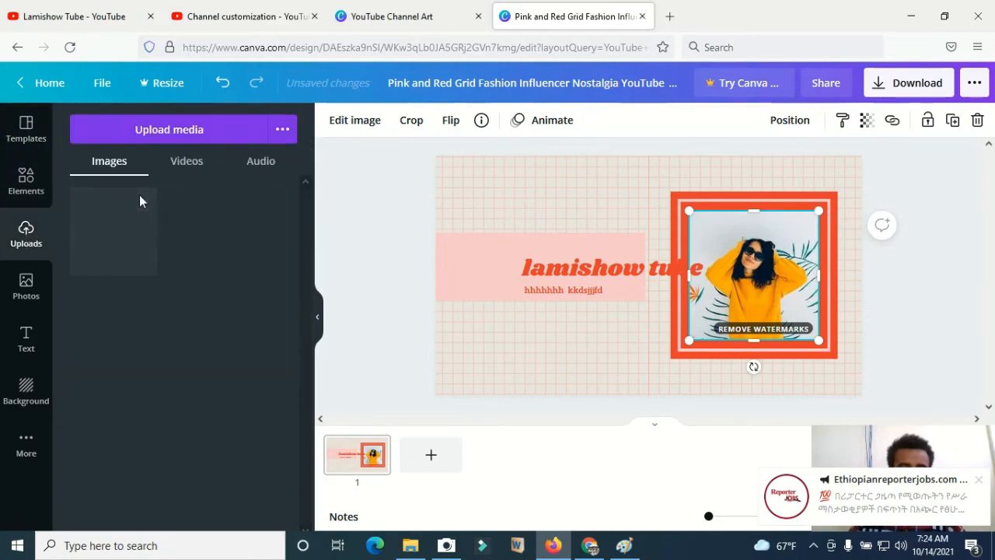
pyautogui.click(143, 224)
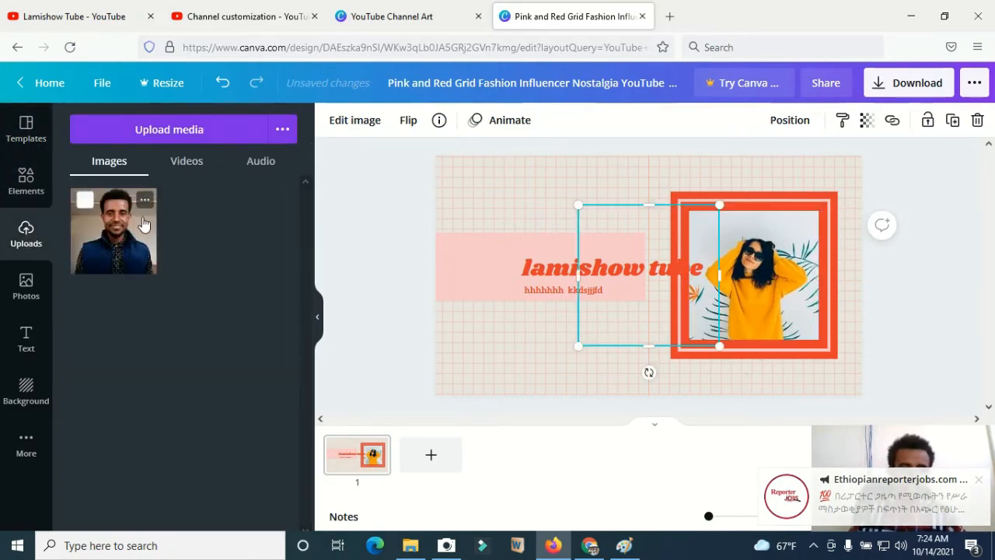
pyautogui.click(650, 263)
pyautogui.moveTo(650, 263); pyautogui.dragTo(758, 248)
pyautogui.moveTo(640, 263); pyautogui.dragTo(737, 266)
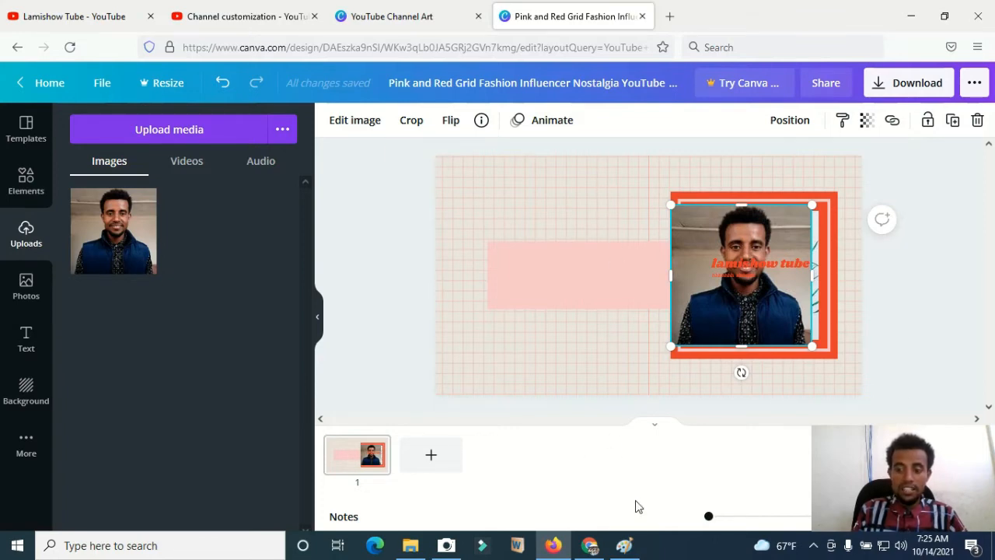
# Switch to Paint and open the art 1 banner image
pyautogui.click(624, 545)
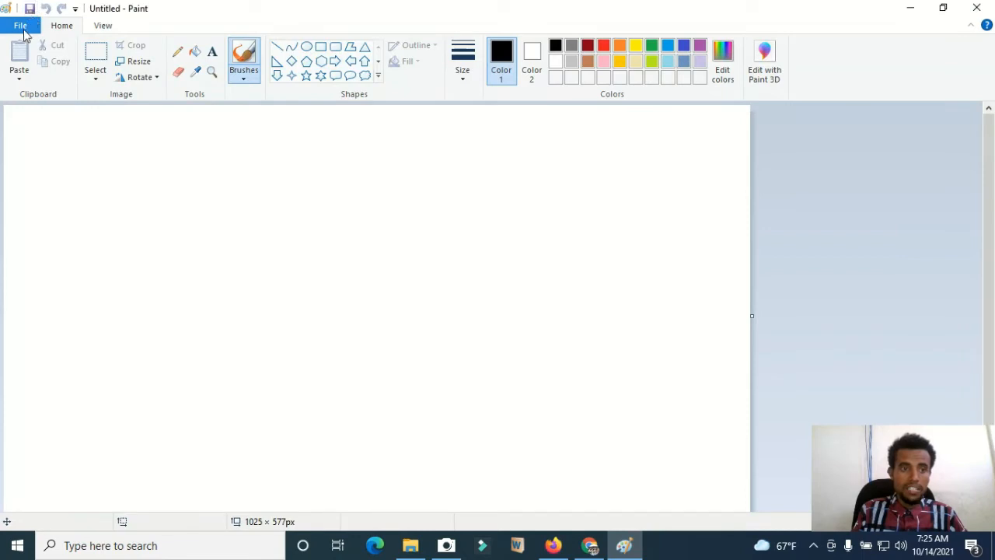
pyautogui.click(23, 28)
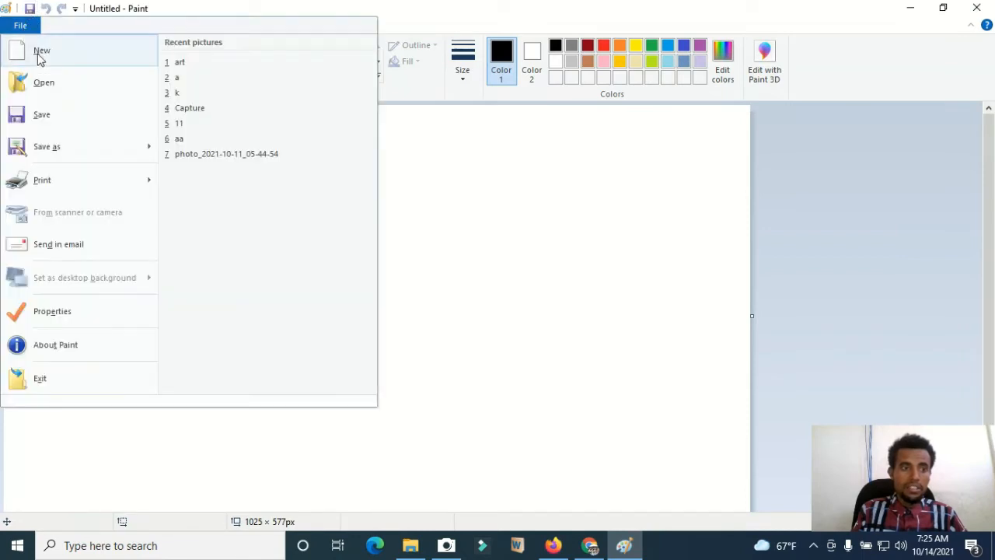
pyautogui.click(38, 49)
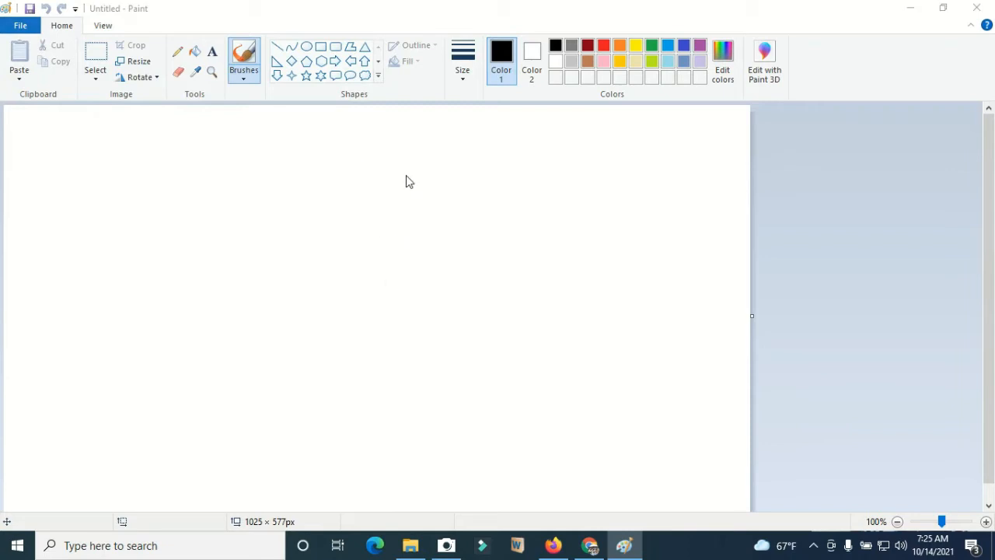
pyautogui.doubleClick(680, 213)
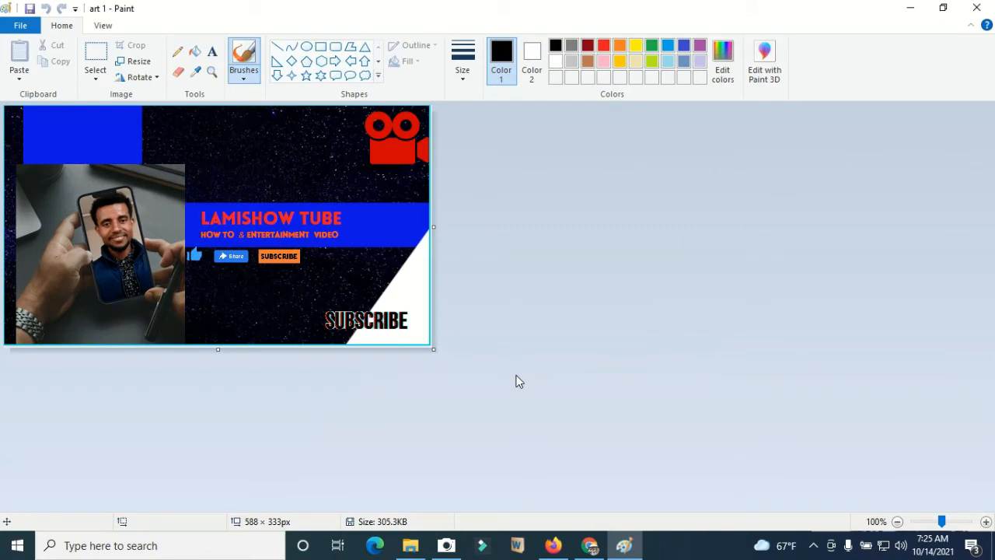
# Resize the image to 1025 pixels horizontally and 577 pixels vertically without maintaining the aspect ratio
pyautogui.click(144, 62)
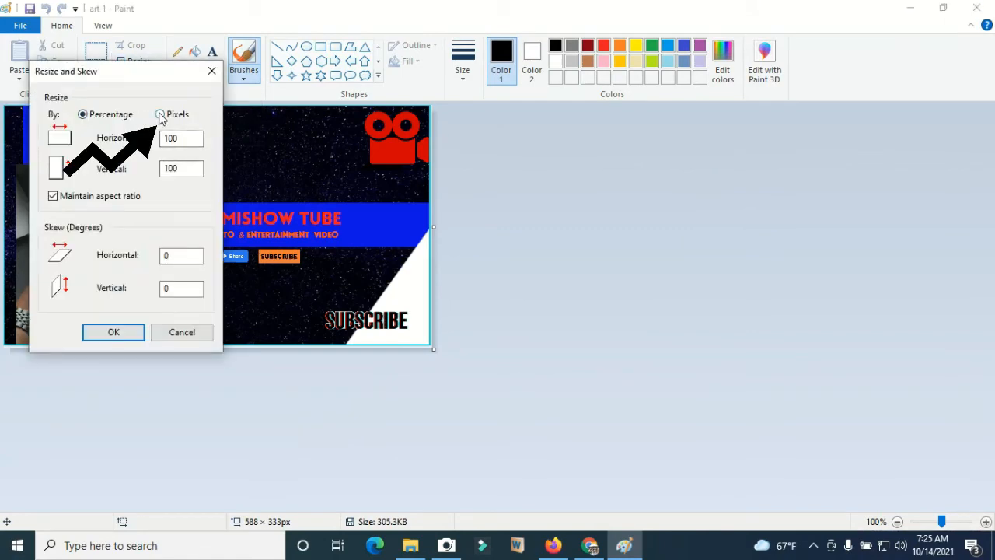
pyautogui.click(160, 115)
pyautogui.click(76, 200)
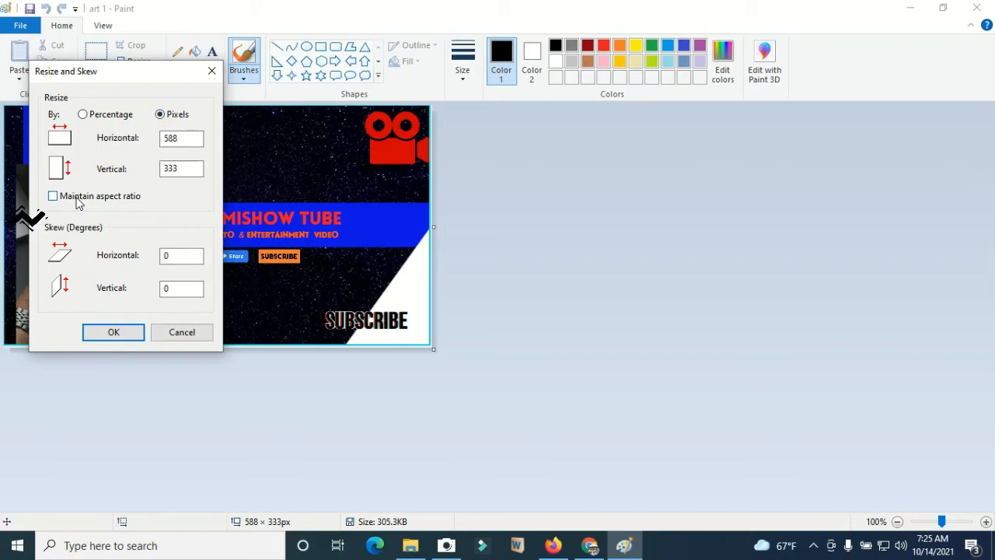
pyautogui.click(180, 139)
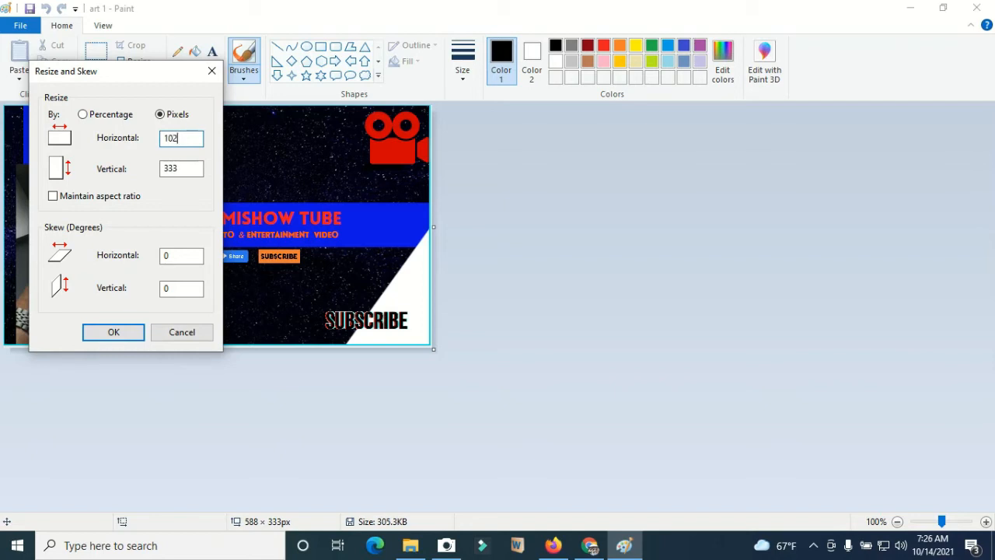
pyautogui.click(182, 170)
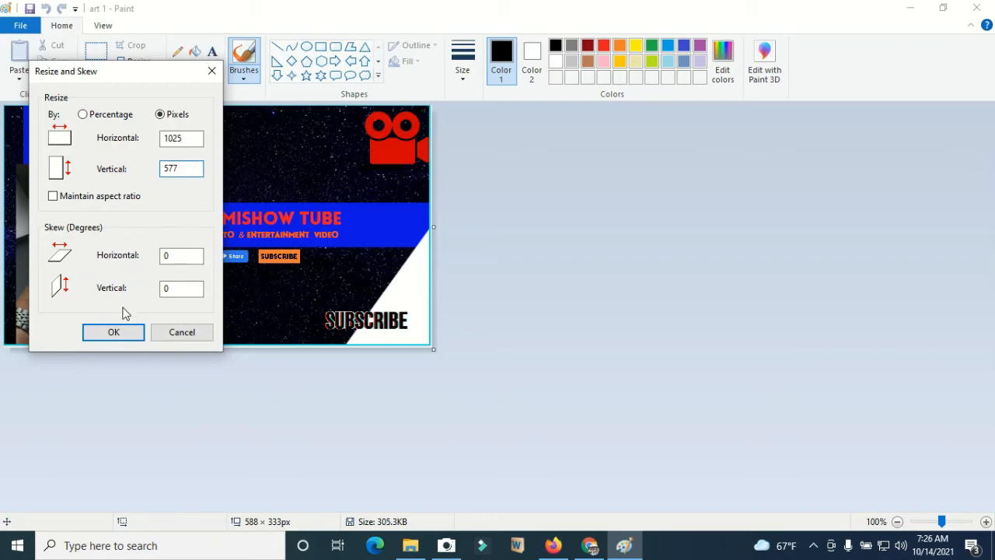
pyautogui.click(115, 334)
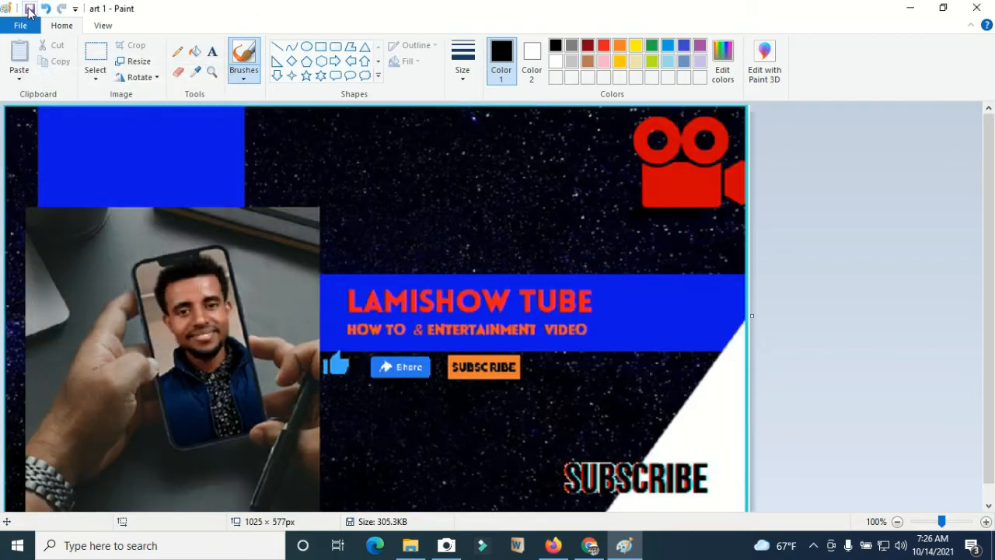
# Save the resized picture as a new PNG file on the desktop named "banner art image"
pyautogui.click(28, 27)
pyautogui.click(54, 147)
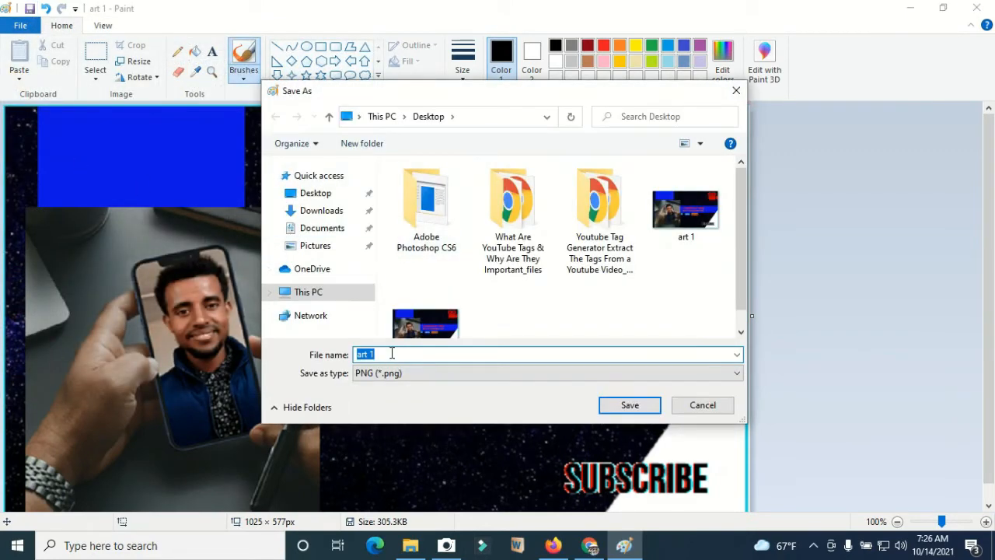
pyautogui.write('p')
pyautogui.press('BackSpace')
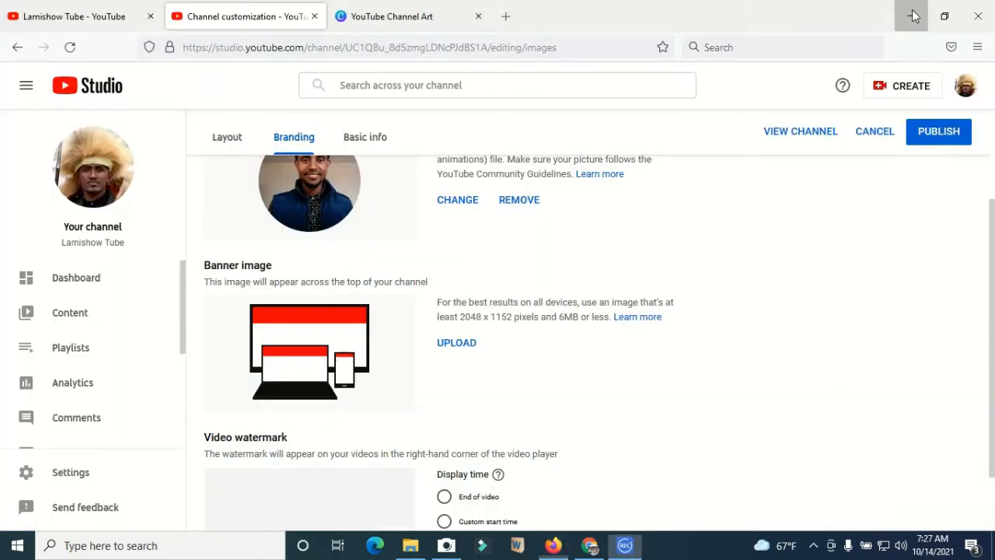
# Switch to YouTube Studio in Firefox and upload "banner art image" as the channel's banner image, accepting the default crop
pyautogui.click(910, 13)
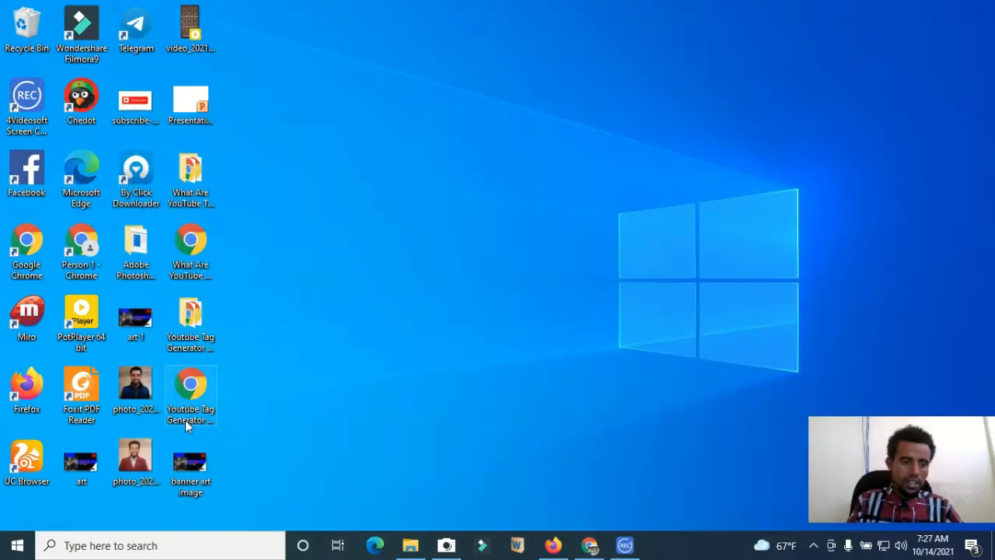
pyautogui.click(553, 545)
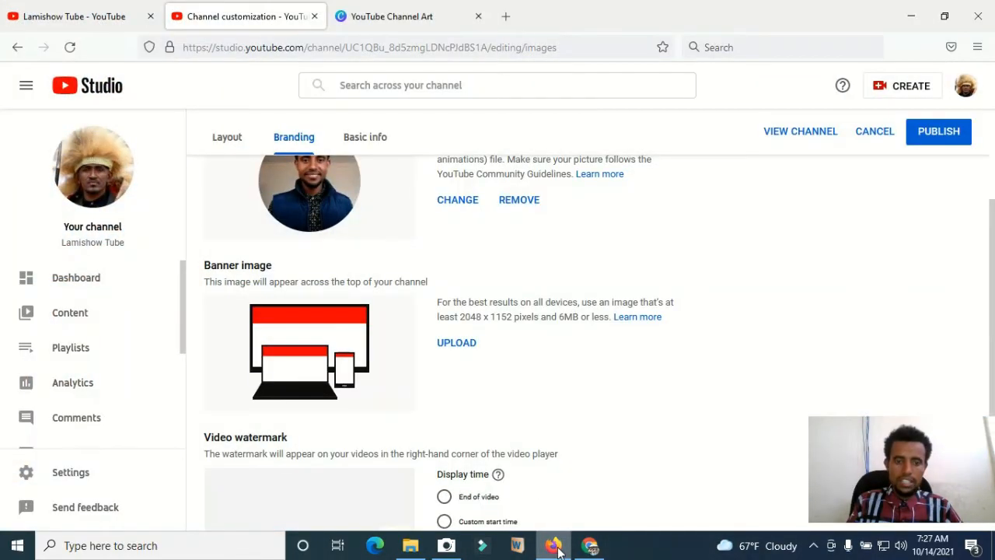
pyautogui.click(451, 344)
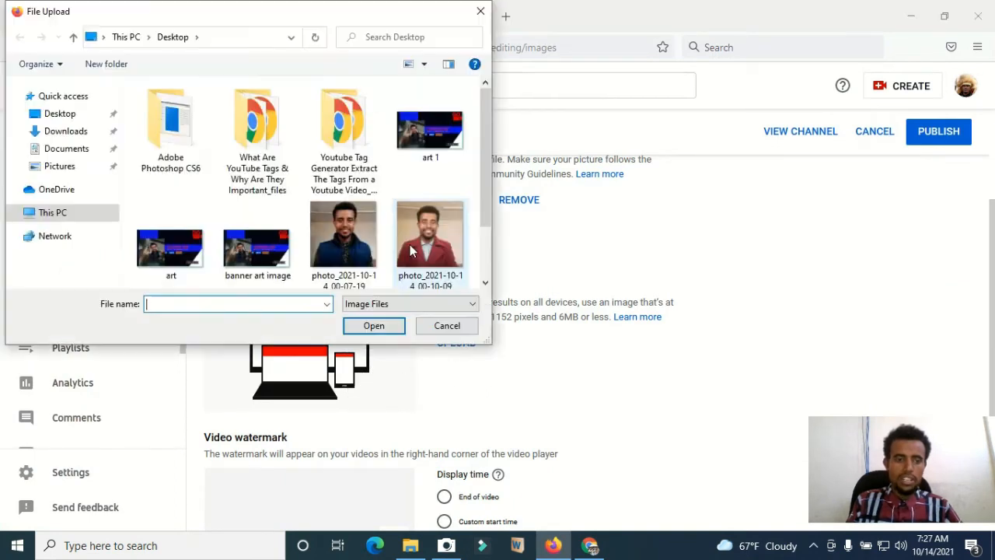
pyautogui.click(264, 260)
pyautogui.doubleClick(264, 260)
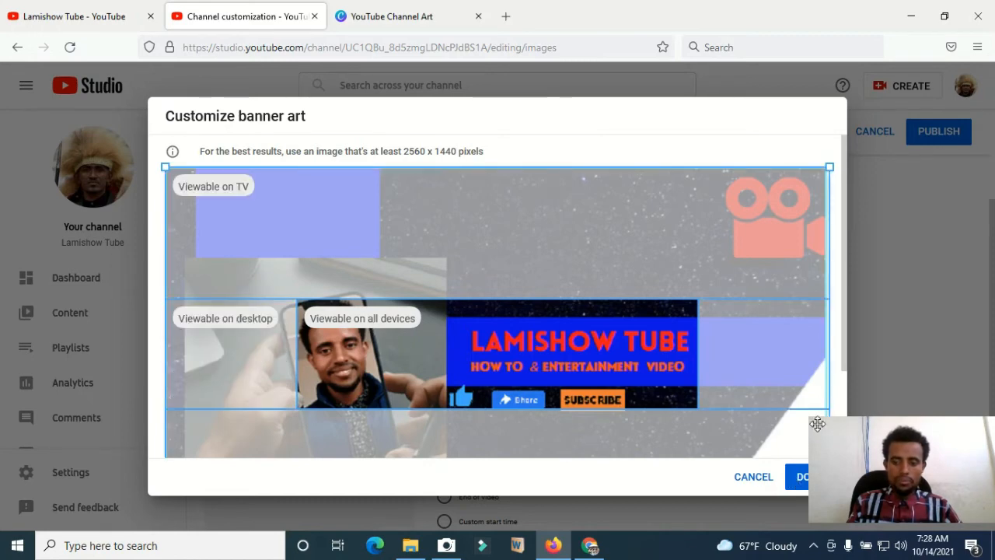
pyautogui.click(803, 476)
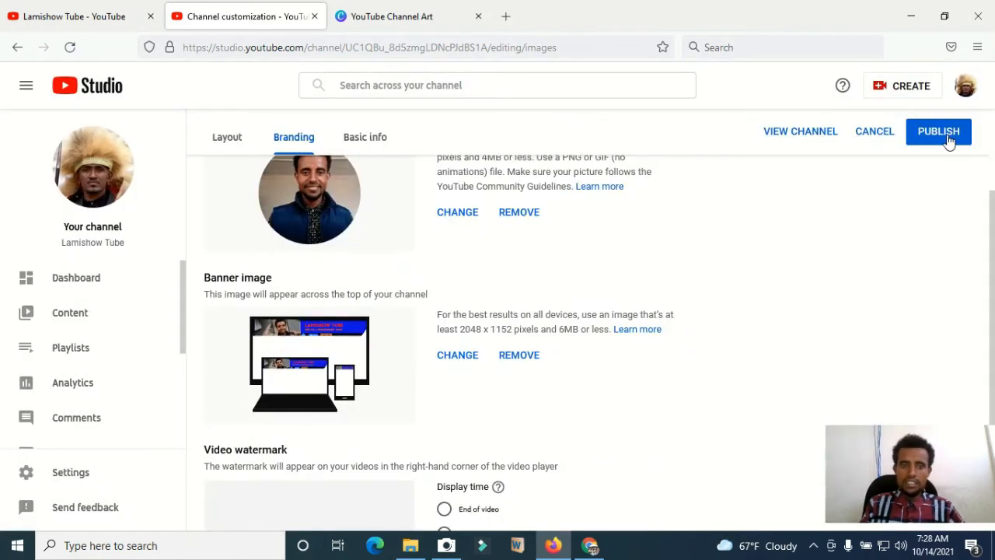
# Examine the Video watermark section's description of where the watermark appears on videos
pyautogui.scroll(1, 986, 267)
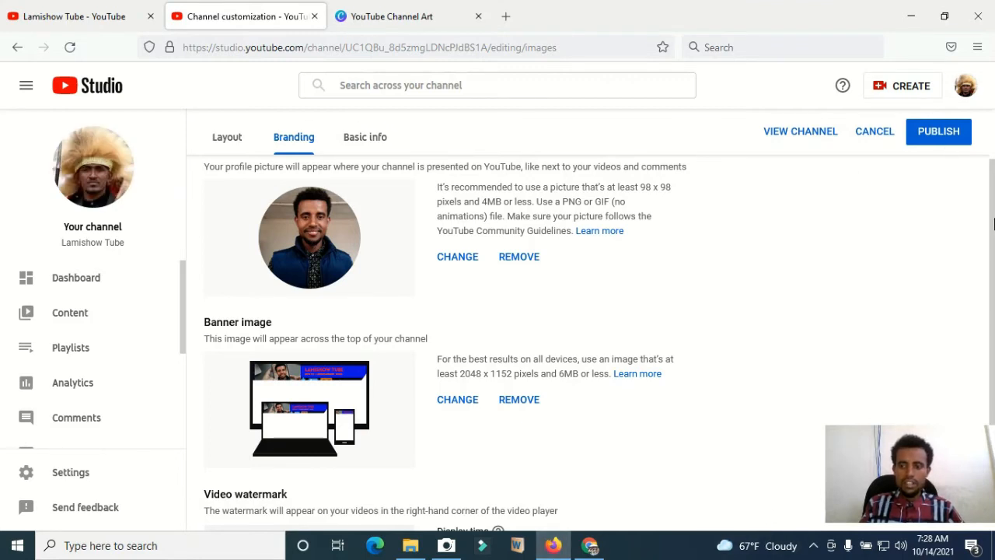
pyautogui.scroll(-2, 993, 221)
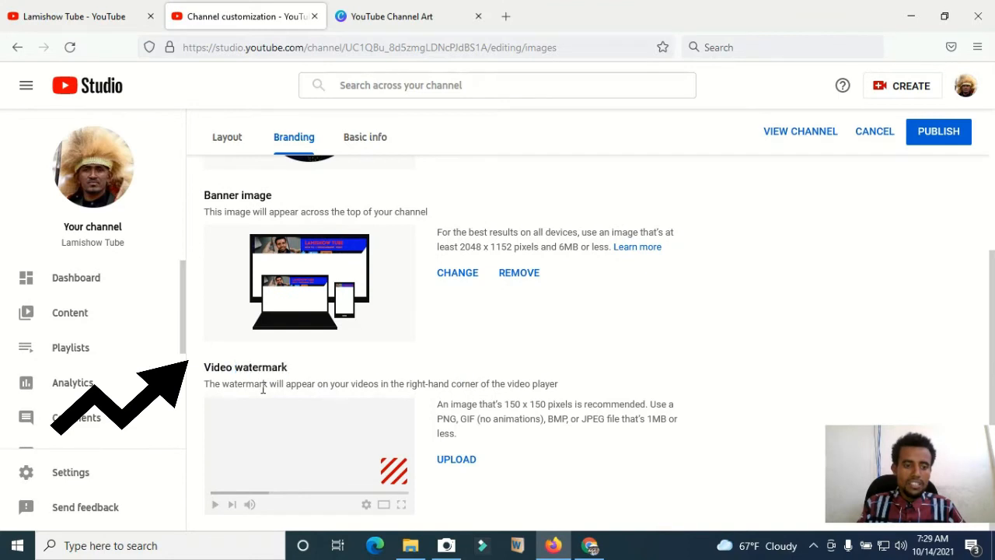
pyautogui.tripleClick(263, 386)
pyautogui.doubleClick(263, 386)
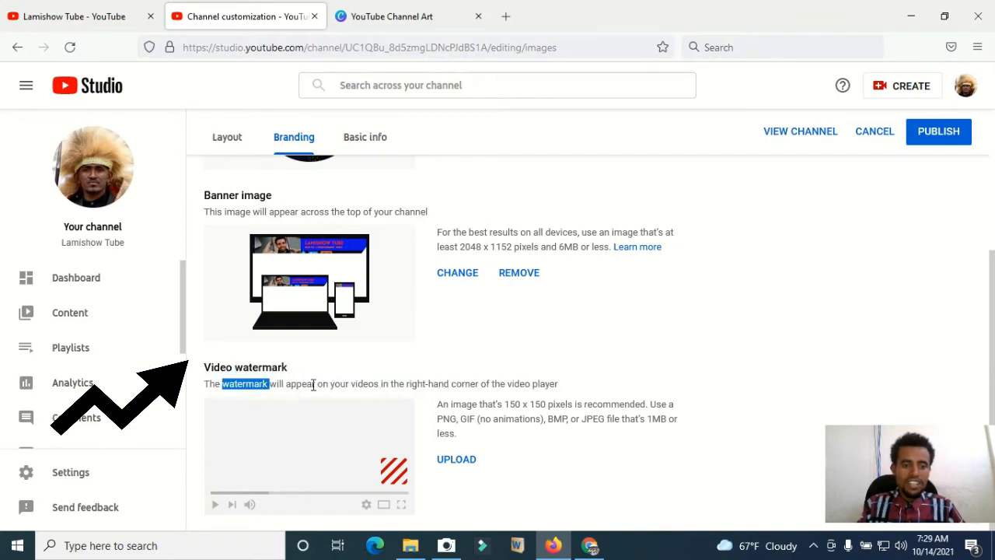
pyautogui.doubleClick(314, 386)
pyautogui.click(299, 384)
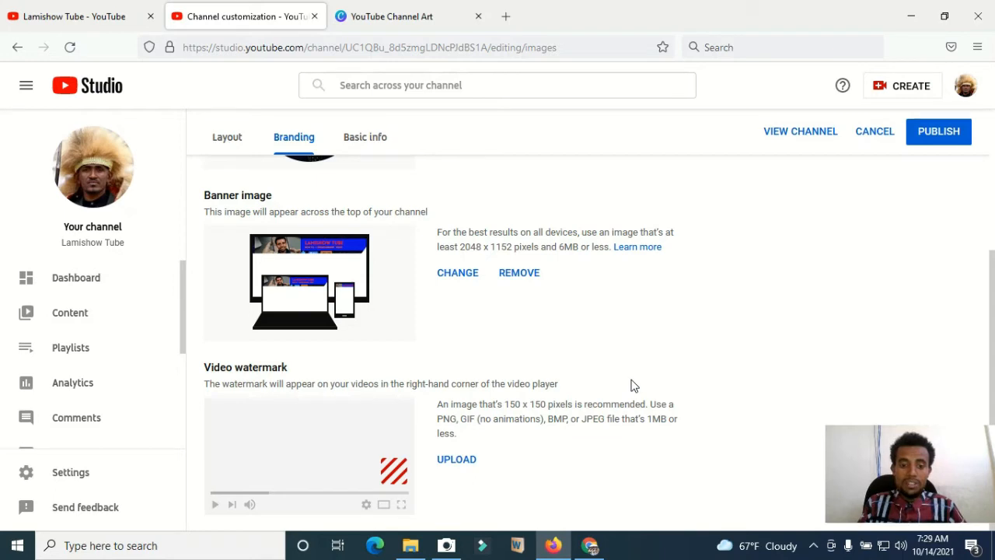
# Examine the recommended pixel size, accepted file formats and maximum file size for the video watermark image
pyautogui.doubleClick(513, 404)
pyautogui.click(536, 403)
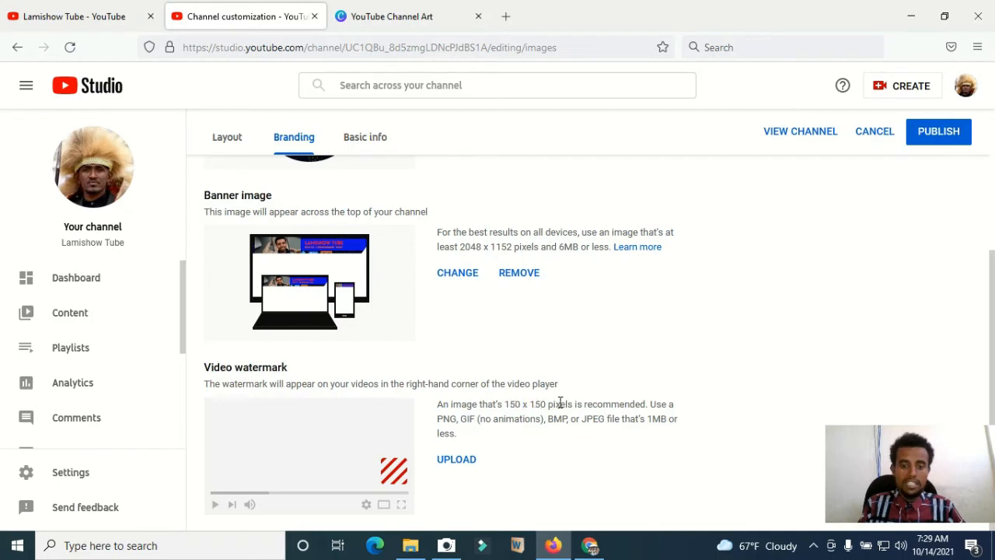
pyautogui.moveTo(505, 404); pyautogui.dragTo(537, 404)
pyautogui.click(562, 405)
pyautogui.tripleClick(565, 405)
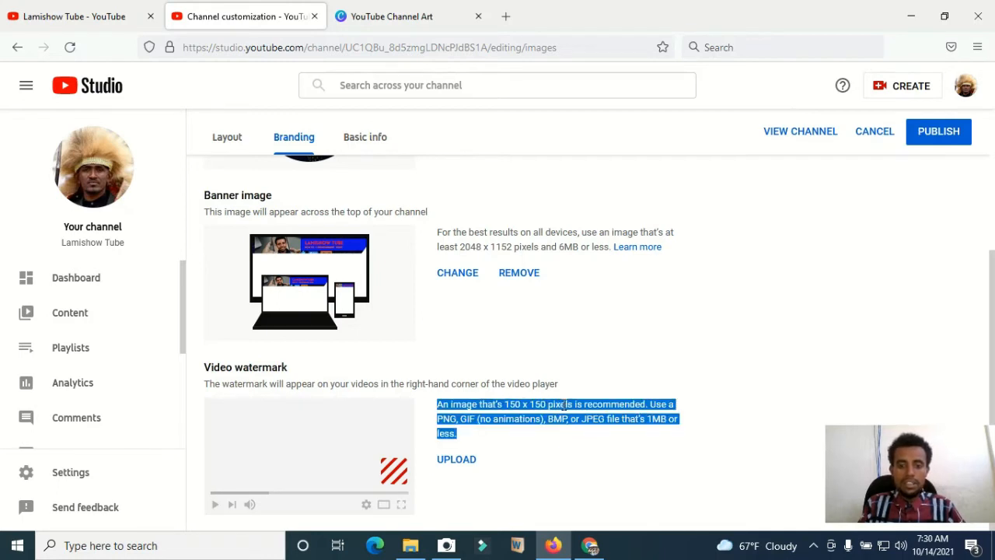
pyautogui.doubleClick(564, 405)
pyautogui.click(602, 402)
pyautogui.tripleClick(605, 404)
pyautogui.click(614, 416)
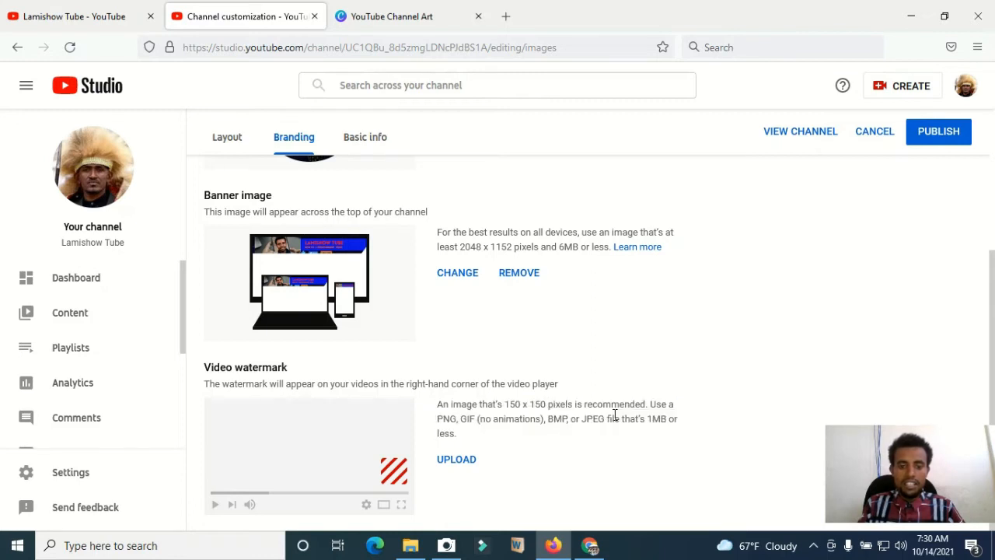
pyautogui.doubleClick(444, 417)
pyautogui.click(467, 417)
pyautogui.doubleClick(469, 418)
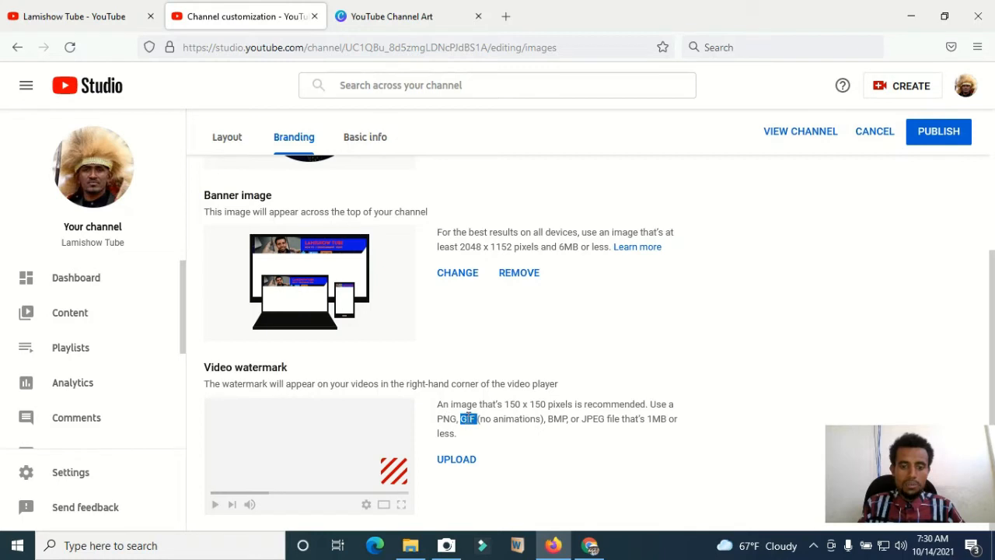
pyautogui.click(501, 419)
pyautogui.doubleClick(501, 419)
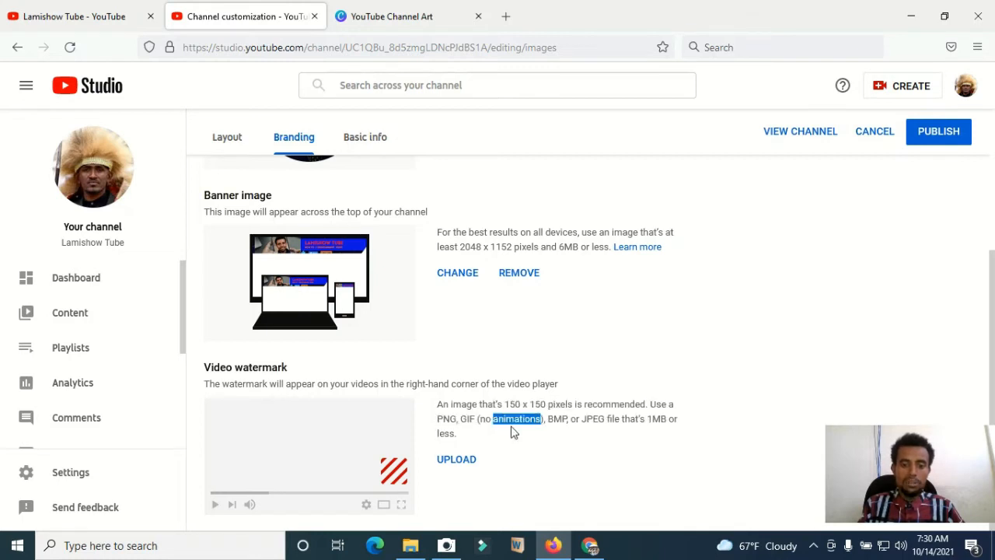
pyautogui.click(513, 432)
pyautogui.doubleClick(514, 418)
pyautogui.click(513, 418)
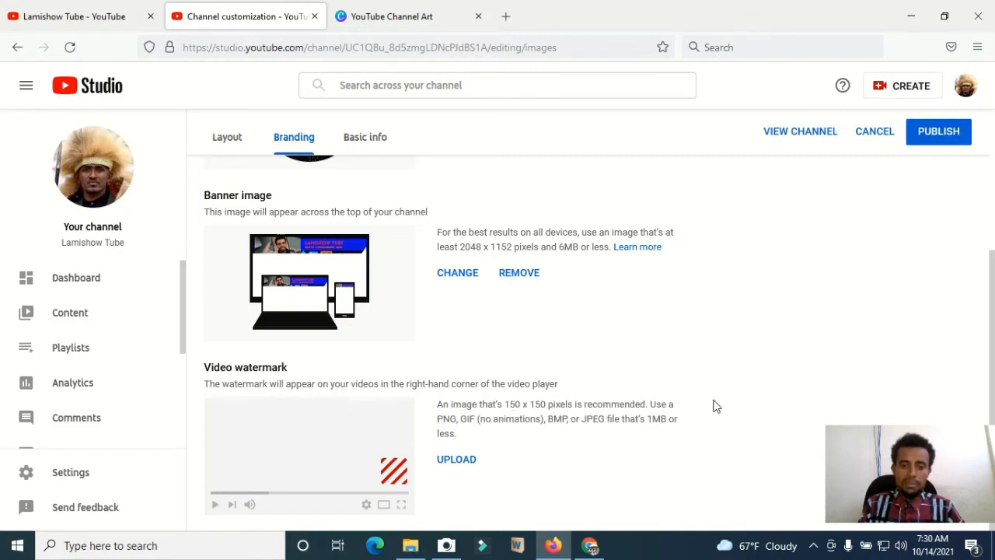
pyautogui.moveTo(647, 418); pyautogui.dragTo(681, 442)
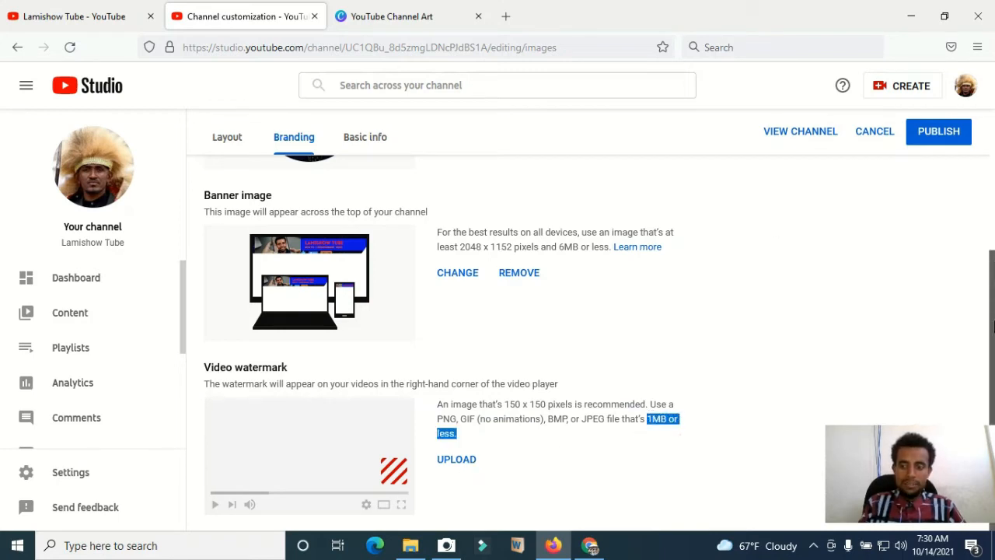
# Search Google for "subscribe" in a new browser tab and show the image results
pyautogui.click(504, 16)
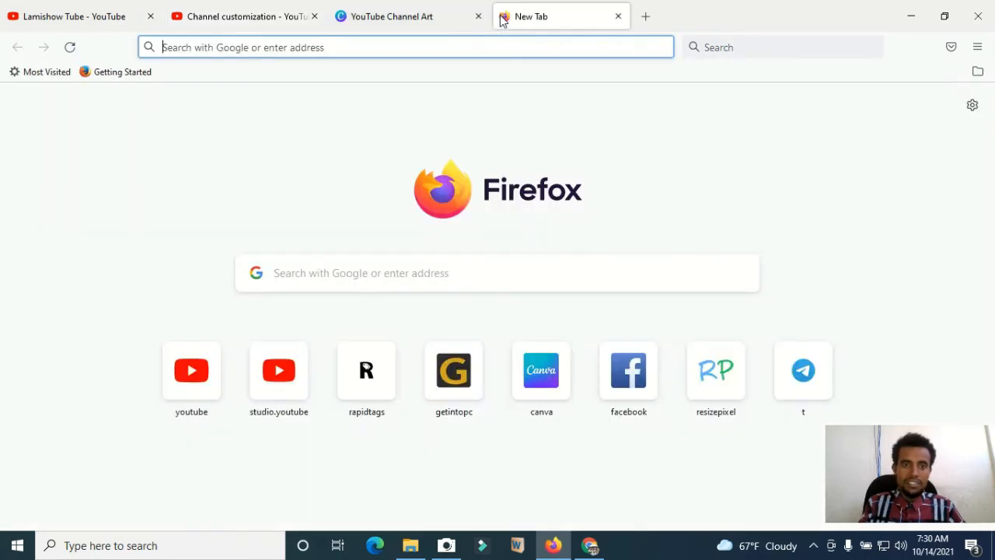
pyautogui.write('subscribe')
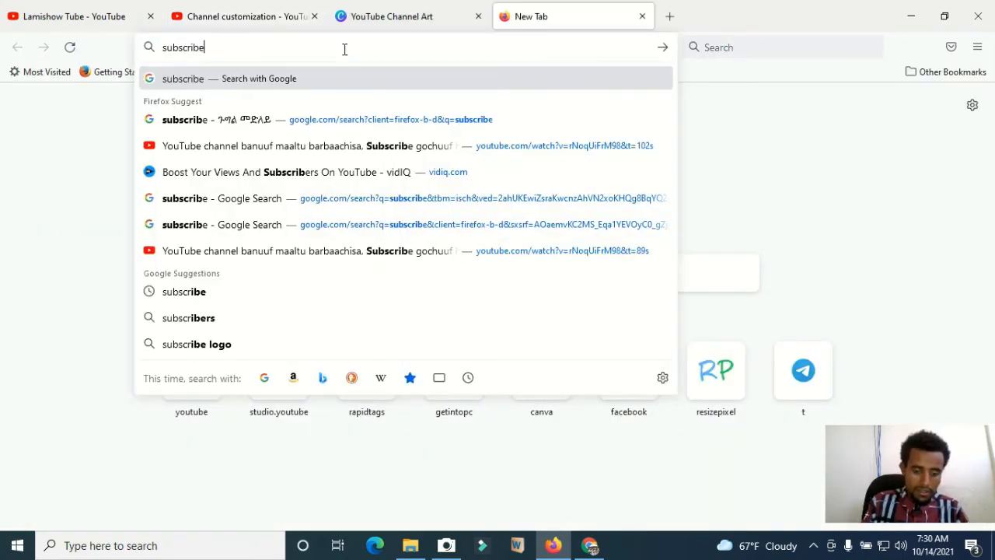
pyautogui.press('Return')
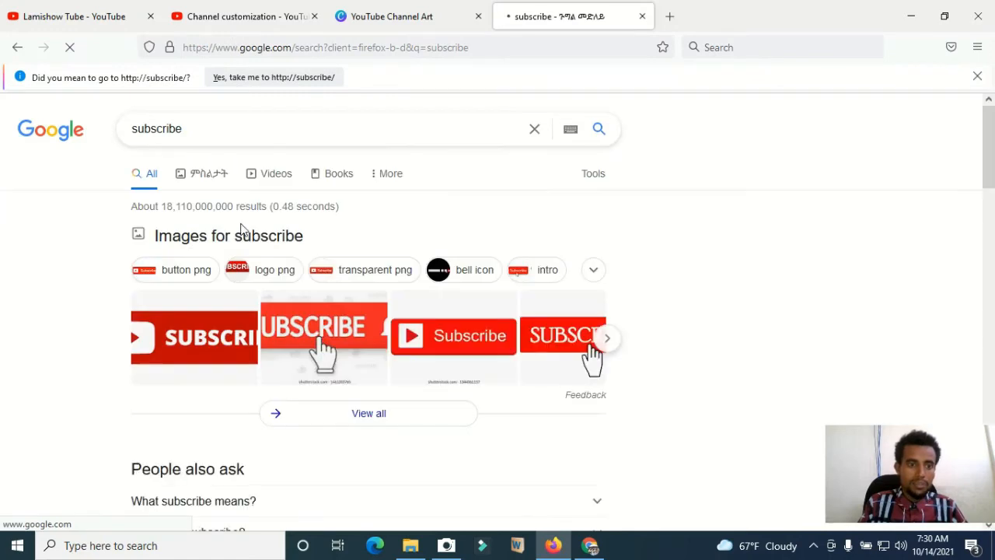
pyautogui.click(212, 178)
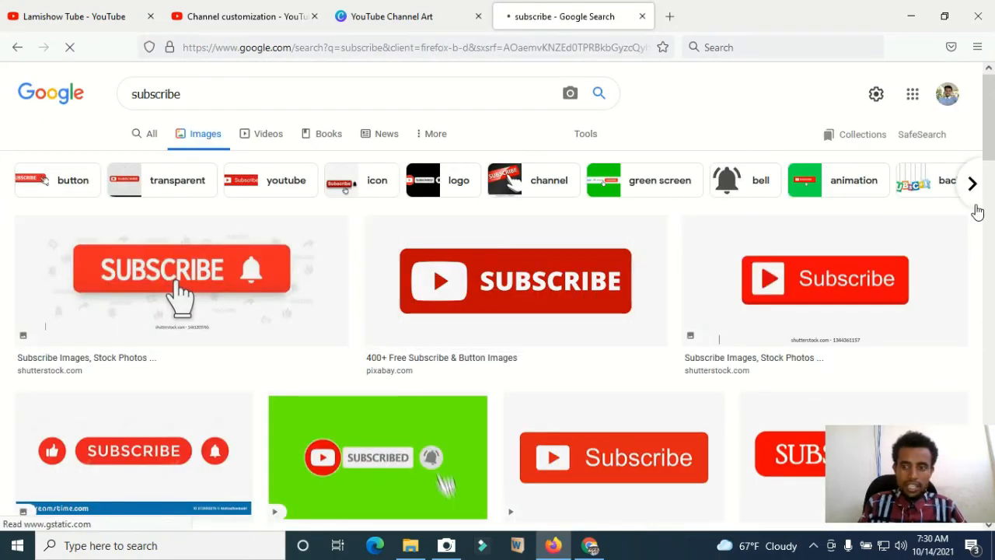
# Save the square red Dreamstime subscribe button image from the results to the Desktop as "sub image"
pyautogui.scroll(-5, 986, 210)
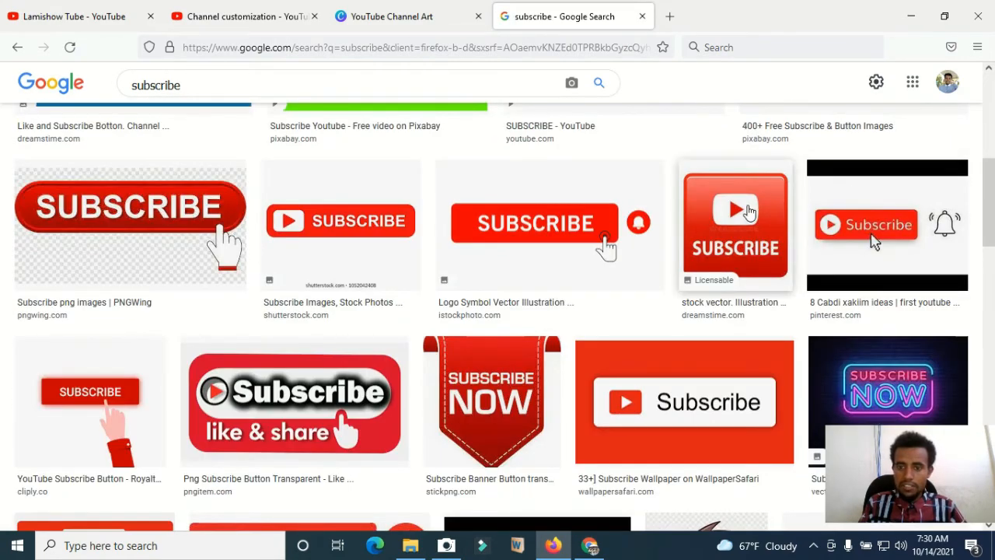
pyautogui.click(749, 211)
pyautogui.rightClick(820, 219)
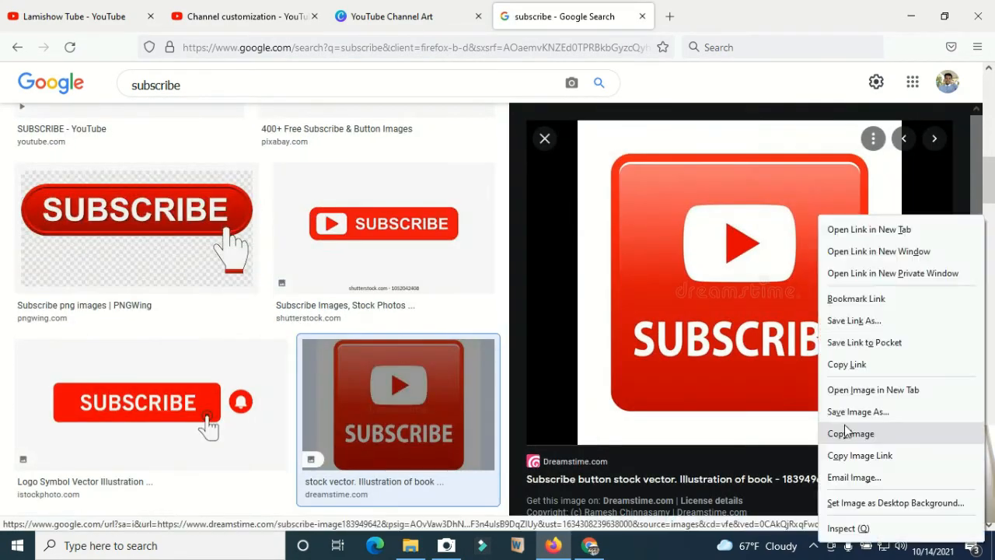
pyautogui.click(852, 412)
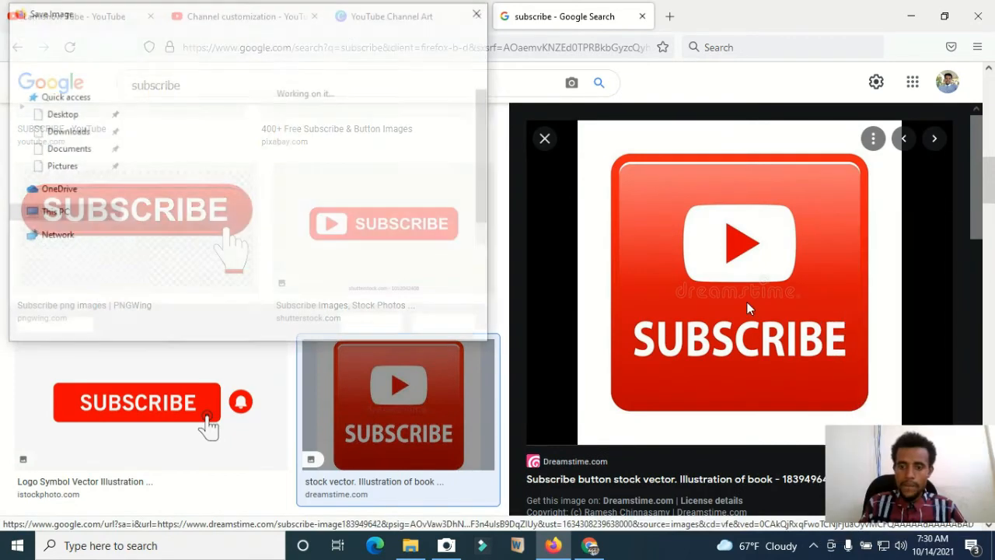
pyautogui.write('sub image')
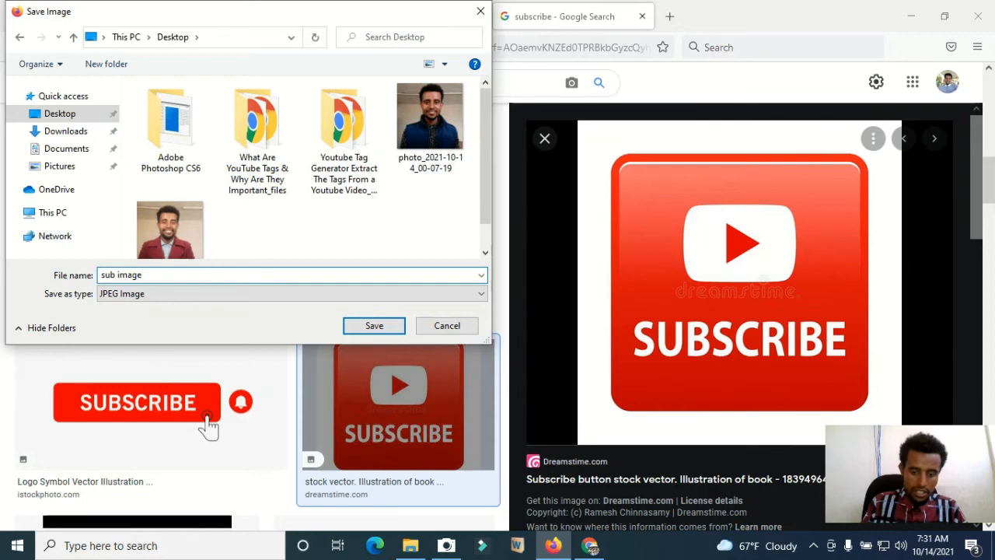
pyautogui.press('Return')
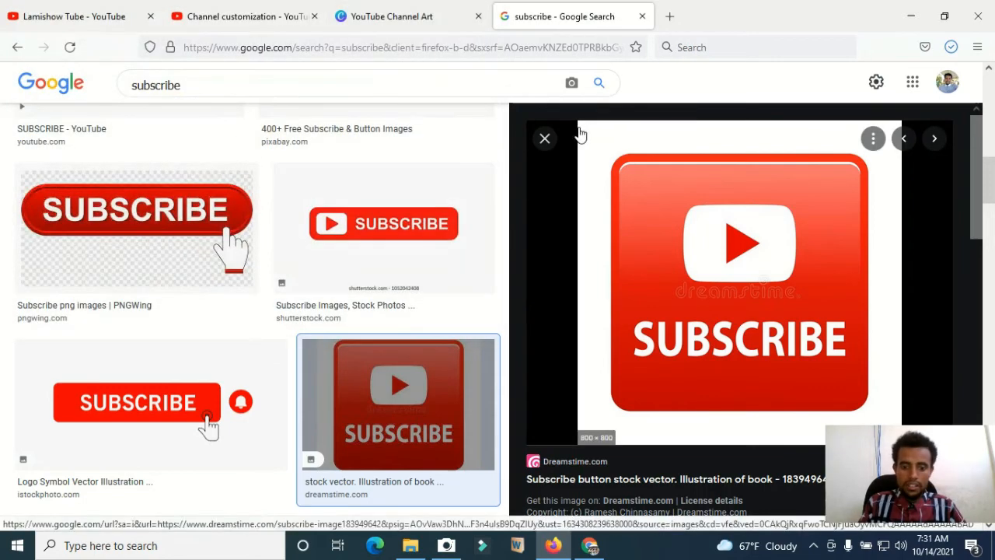
# Check the saved "sub image" file on the Windows desktop and return to Firefox
pyautogui.click(908, 13)
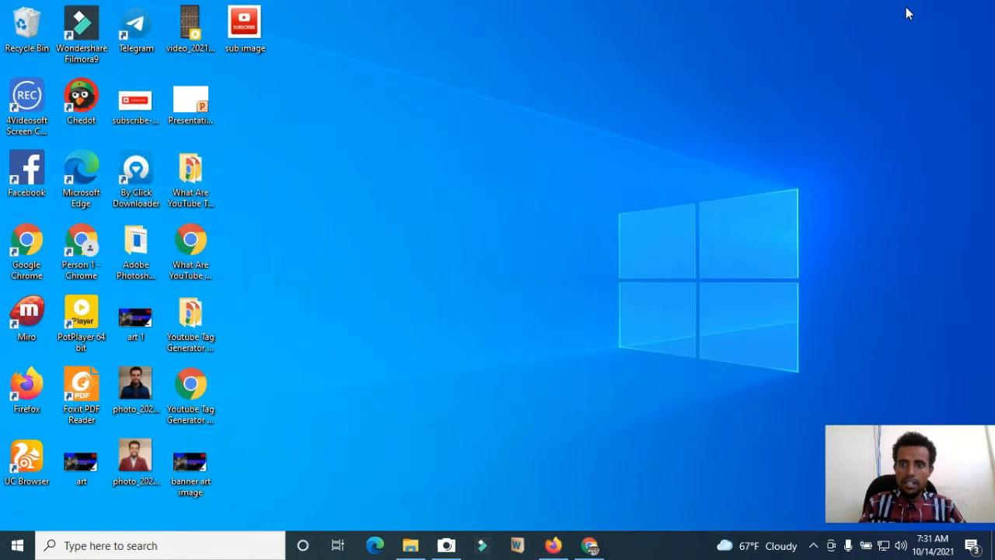
pyautogui.click(245, 35)
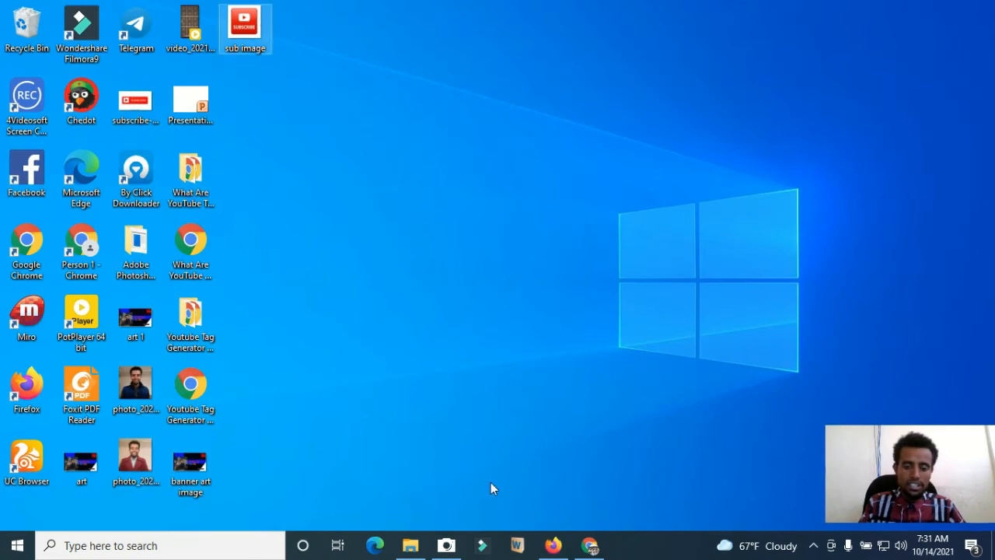
pyautogui.click(554, 546)
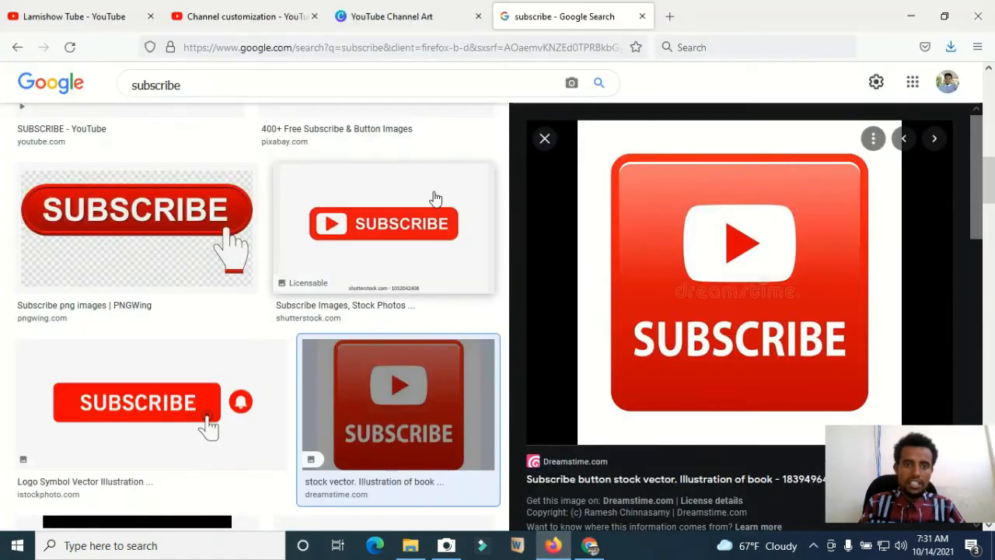
# Upload "sub image" as the video watermark on the YouTube Studio channel customization page, accepting the default crop
pyautogui.click(366, 15)
pyautogui.click(236, 11)
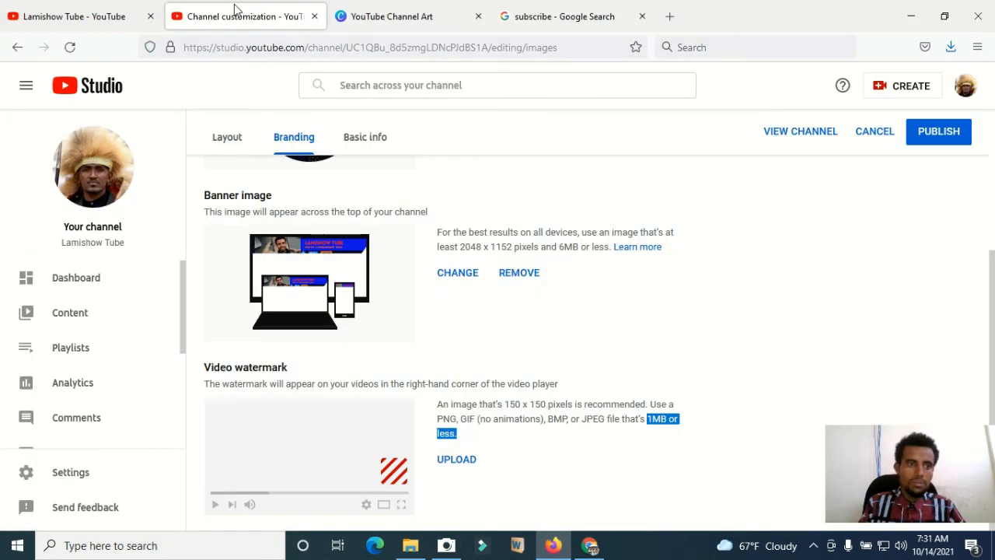
pyautogui.click(456, 460)
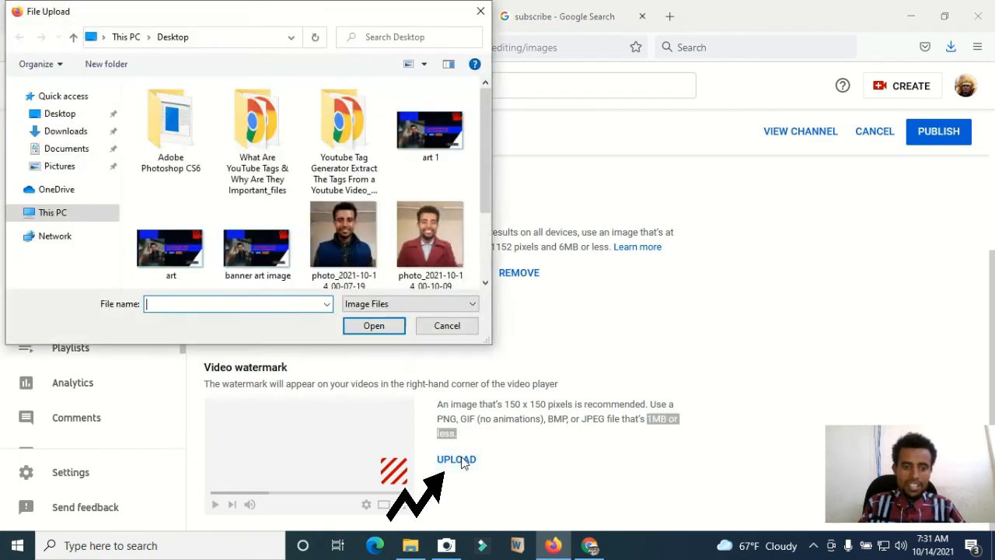
pyautogui.moveTo(486, 126); pyautogui.dragTo(492, 204)
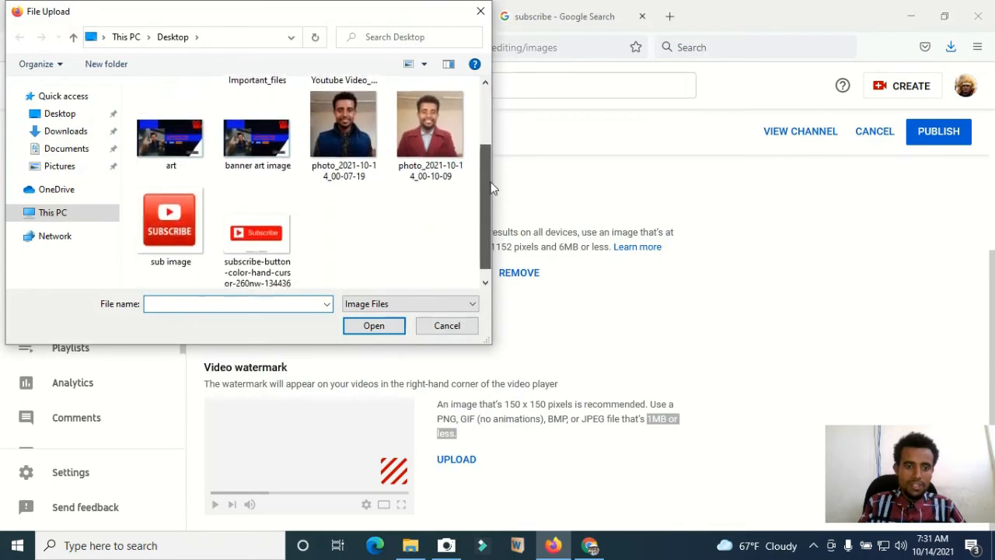
pyautogui.click(171, 221)
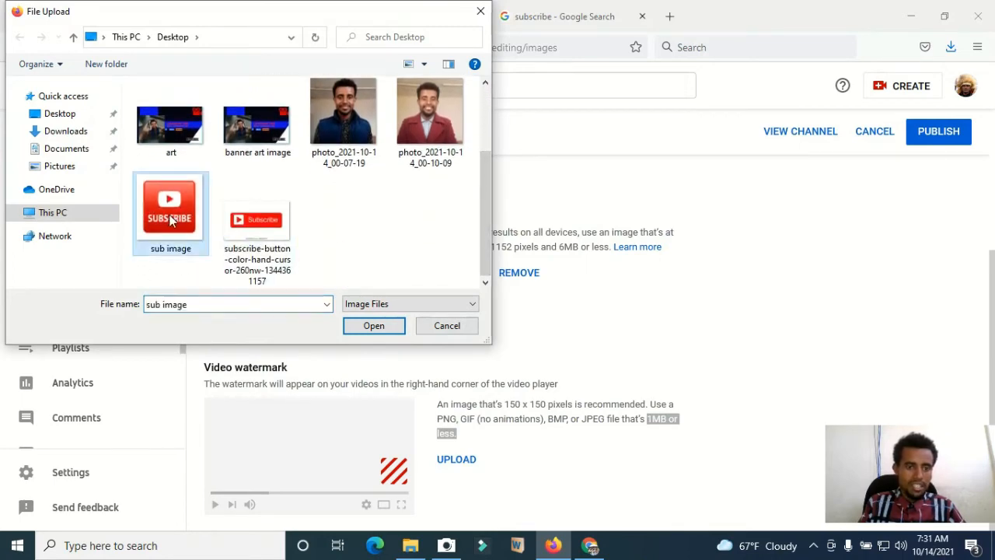
pyautogui.click(373, 330)
pyautogui.click(805, 477)
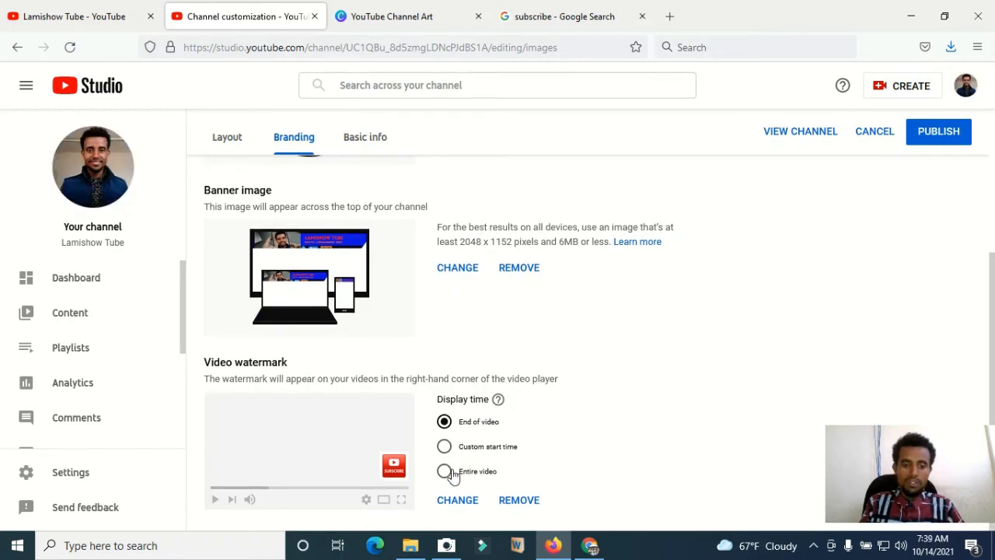
# Set the video watermark's display time to a custom start time of 01:00
pyautogui.click(445, 472)
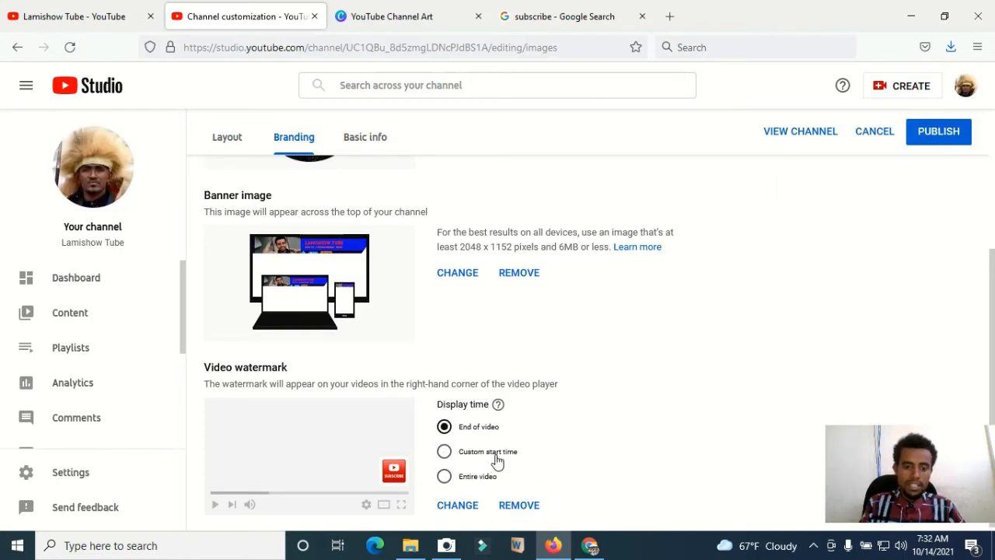
pyautogui.click(444, 454)
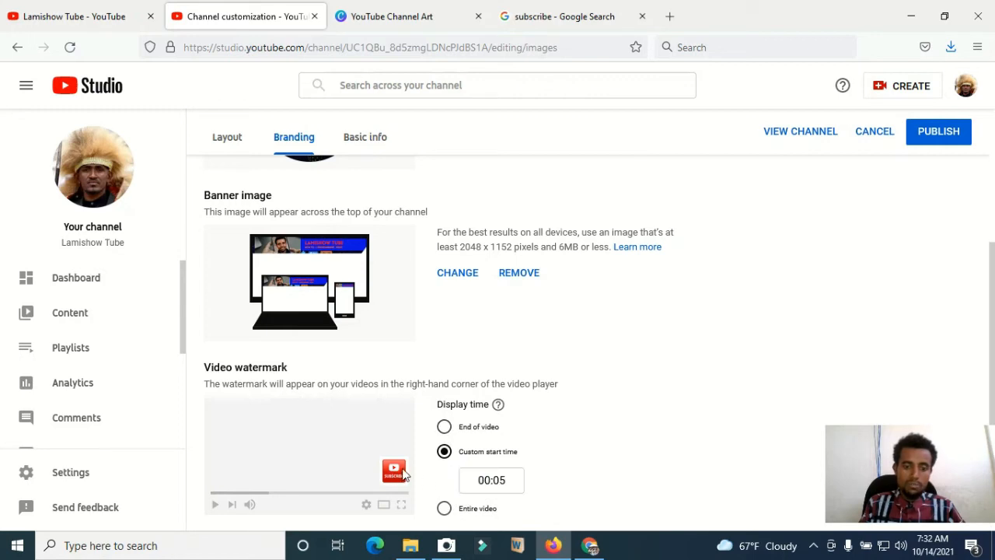
pyautogui.click(510, 478)
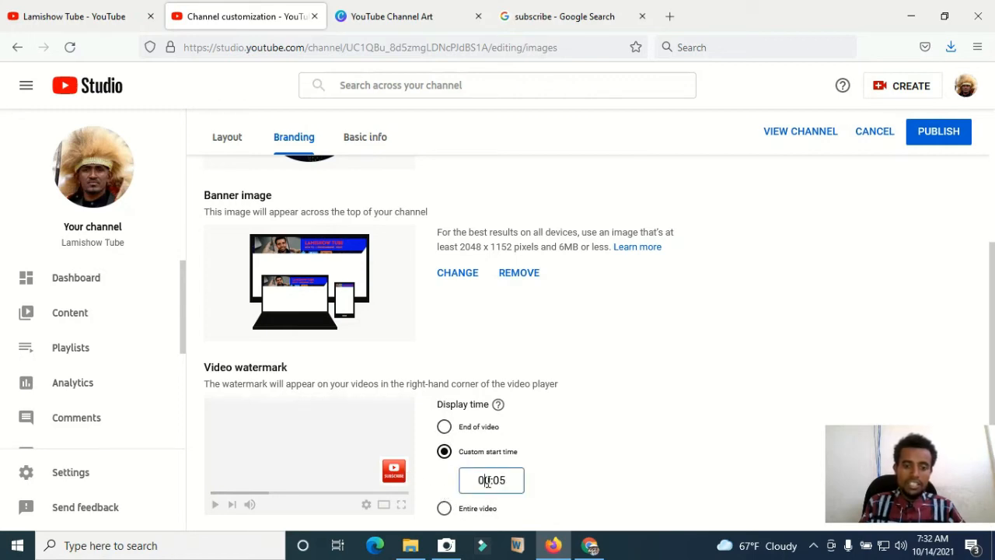
pyautogui.doubleClick(486, 480)
pyautogui.click(499, 481)
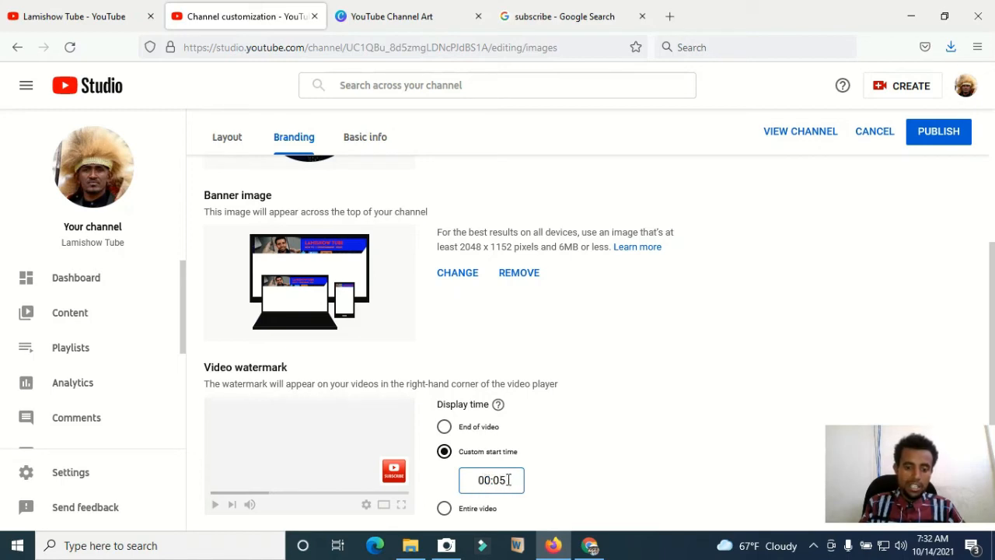
pyautogui.moveTo(508, 481); pyautogui.dragTo(478, 480)
pyautogui.write('01')
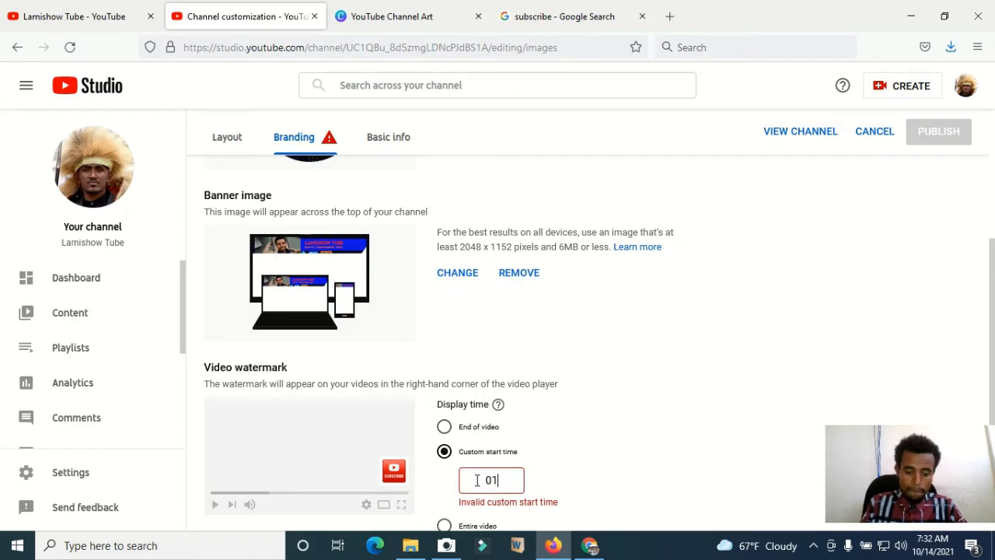
pyautogui.write(':')
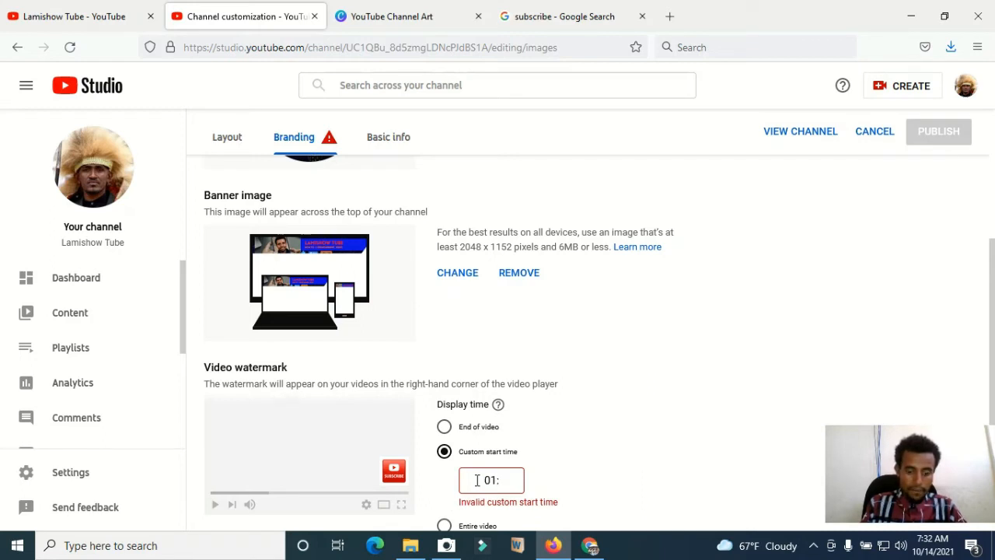
pyautogui.write('00')
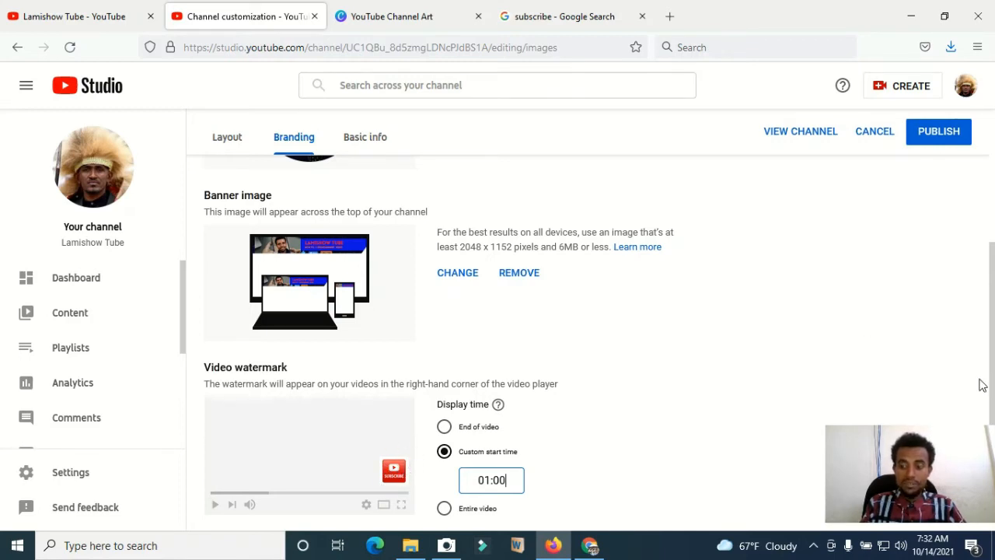
# Set the video watermark's display time to Entire video and publish the branding changes
pyautogui.scroll(-1, 992, 350)
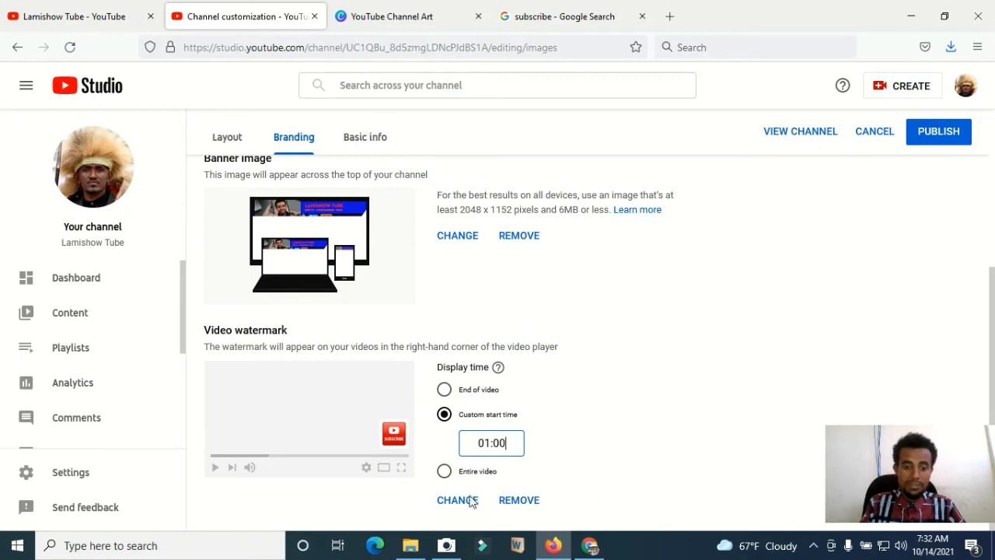
pyautogui.click(445, 472)
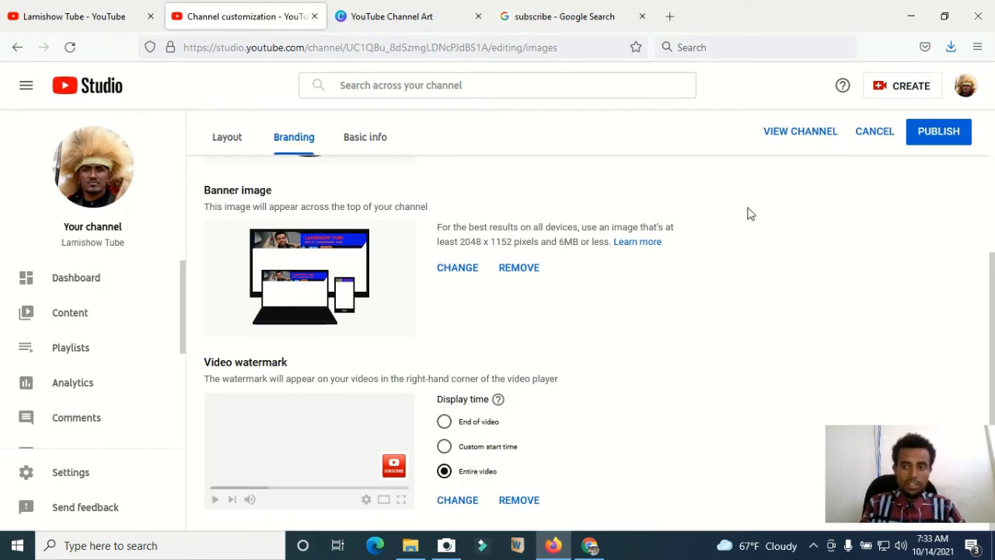
pyautogui.click(938, 137)
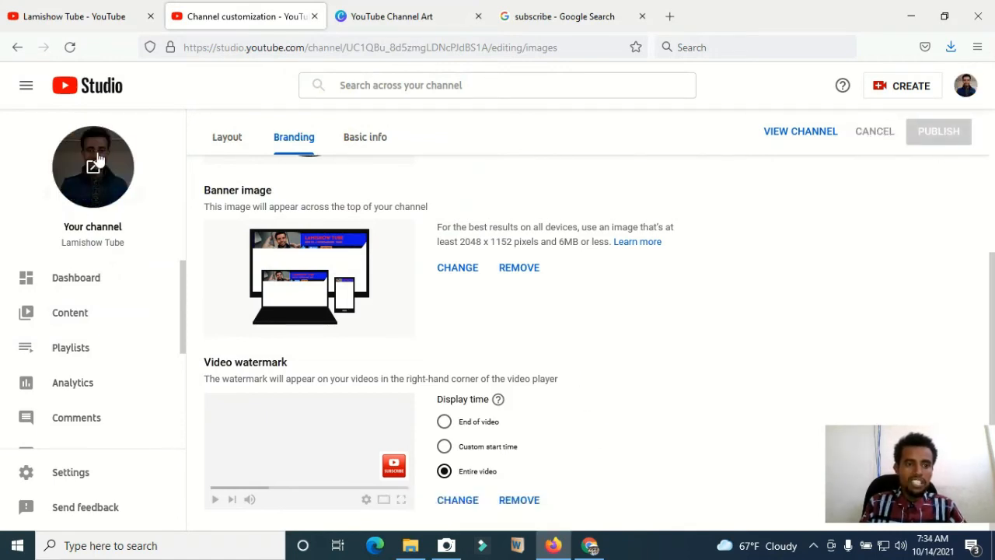
# Review the published profile picture, banner image and video watermark in the channel's branding settings
pyautogui.scroll(2, 282, 295)
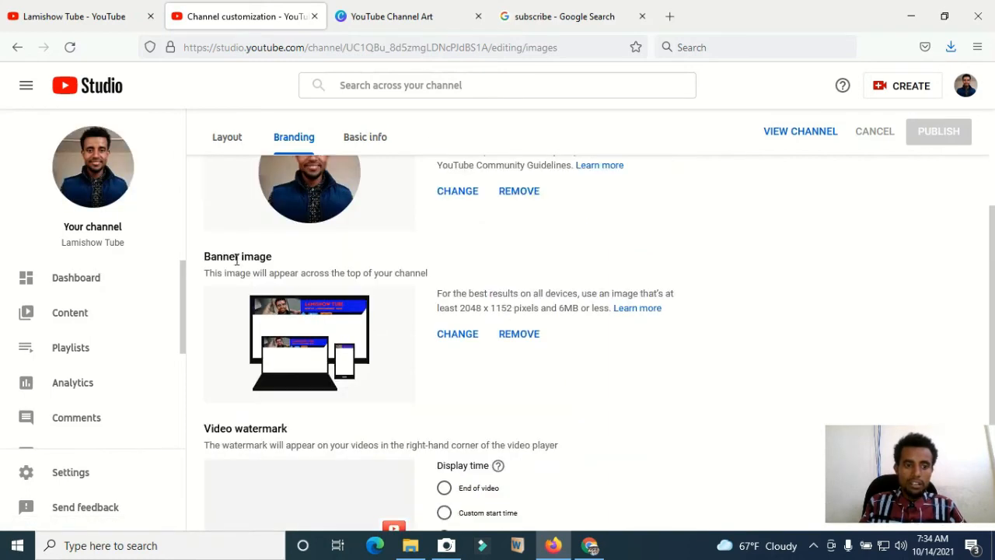
pyautogui.moveTo(993, 239); pyautogui.dragTo(993, 299)
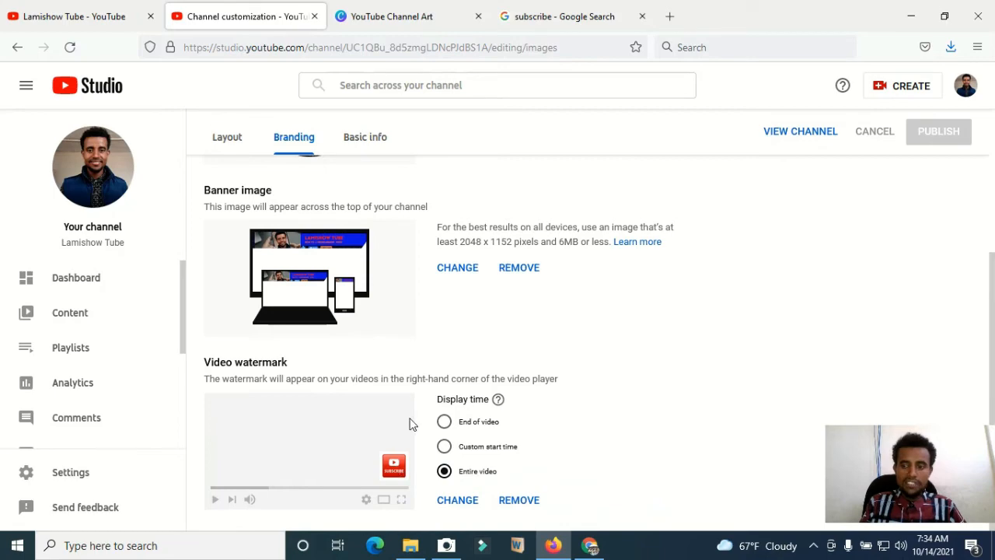
pyautogui.moveTo(992, 243); pyautogui.dragTo(991, 112)
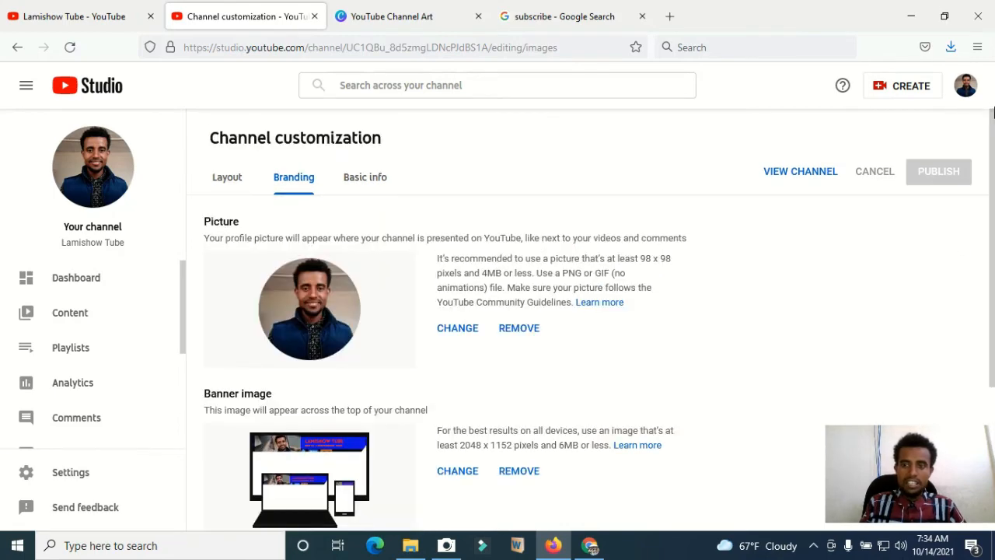
# Switch to Chrome and view the Lamishow Tube channel page
pyautogui.click(590, 547)
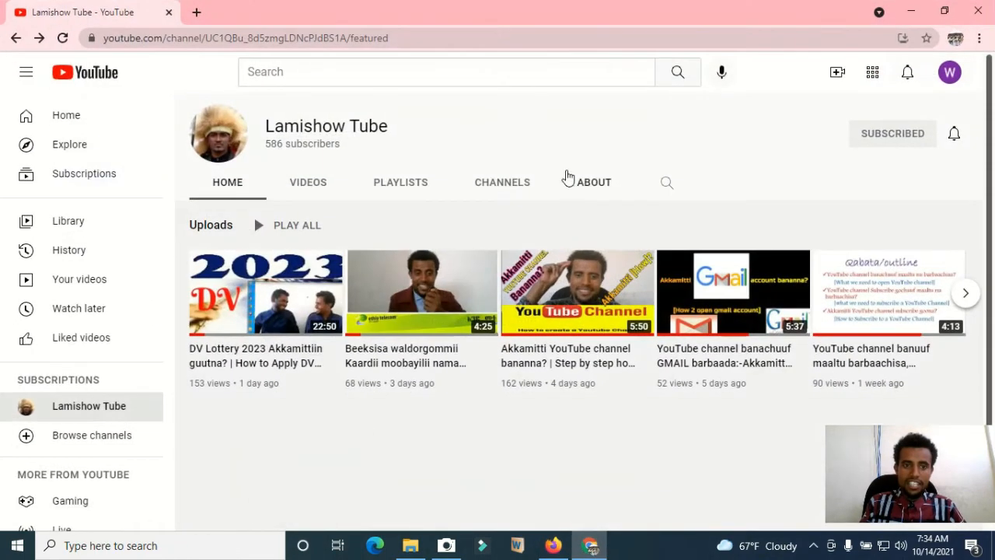